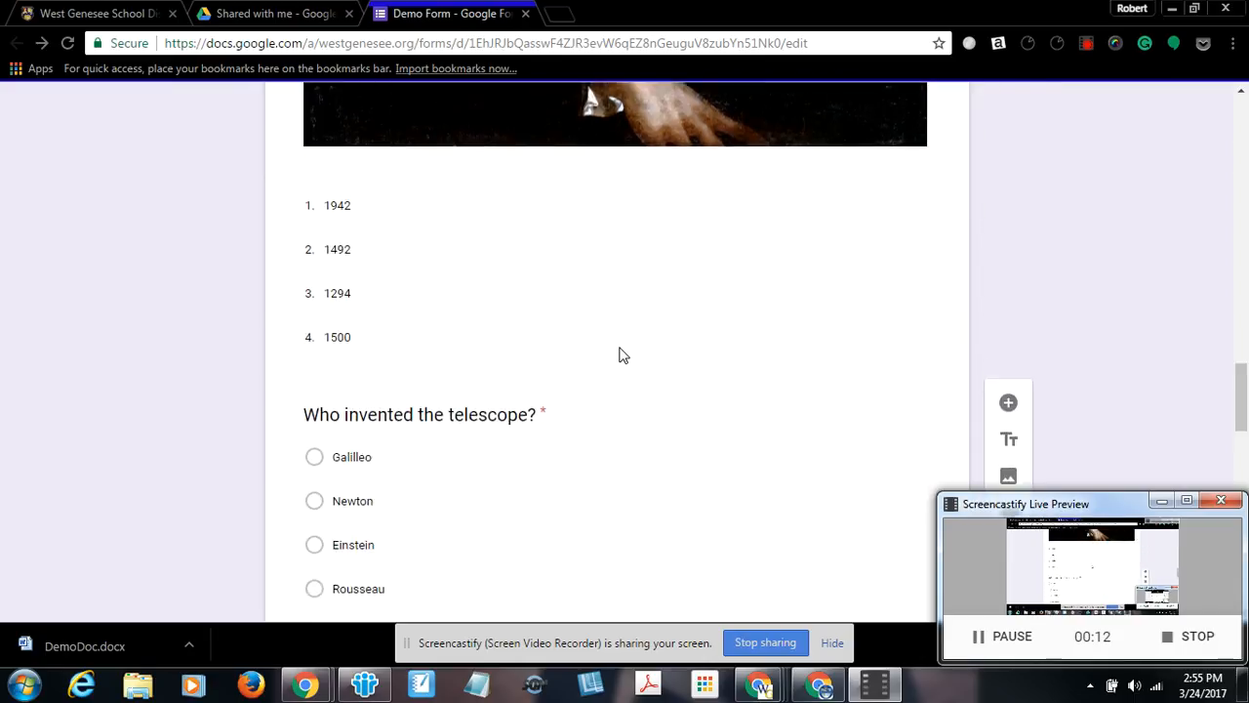
# Step: Move the Part 1 title block to the start of the form, directly above the first Columbus question
pyautogui.scroll(-3, 612, 372)
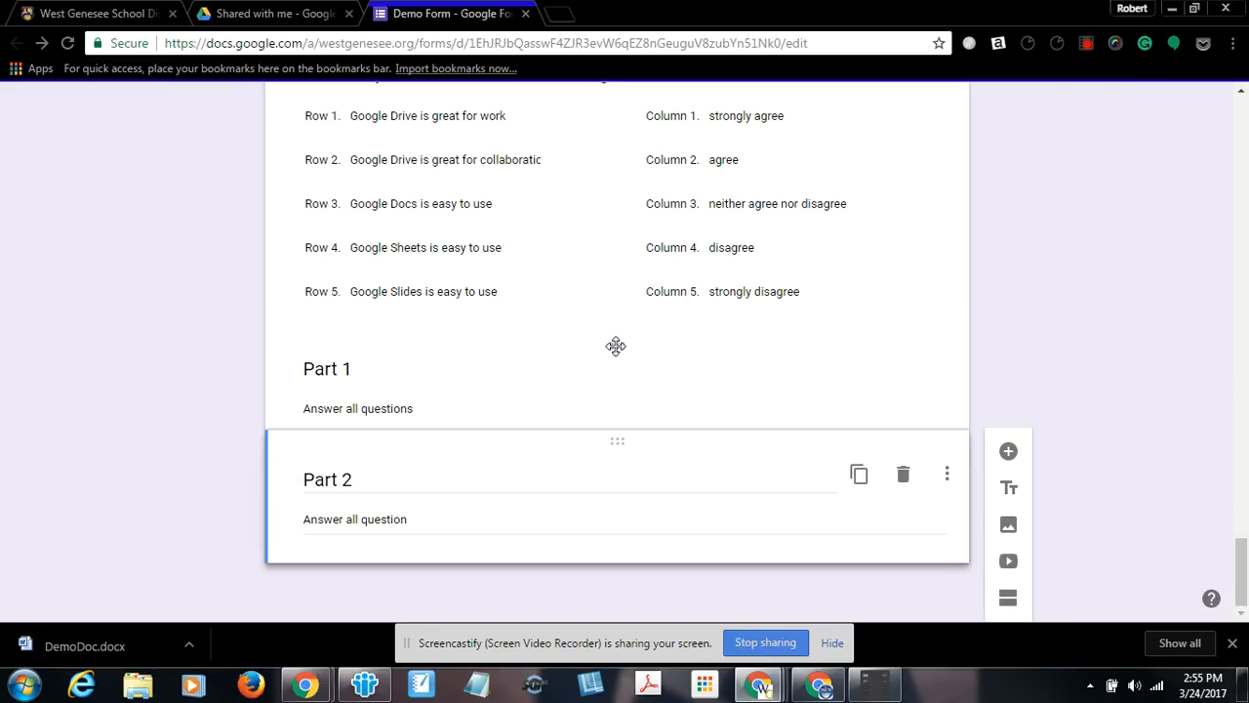
pyautogui.moveTo(615, 337); pyautogui.dragTo(566, 455)
pyautogui.scroll(9, 543, 302)
pyautogui.scroll(-7, 357, 472)
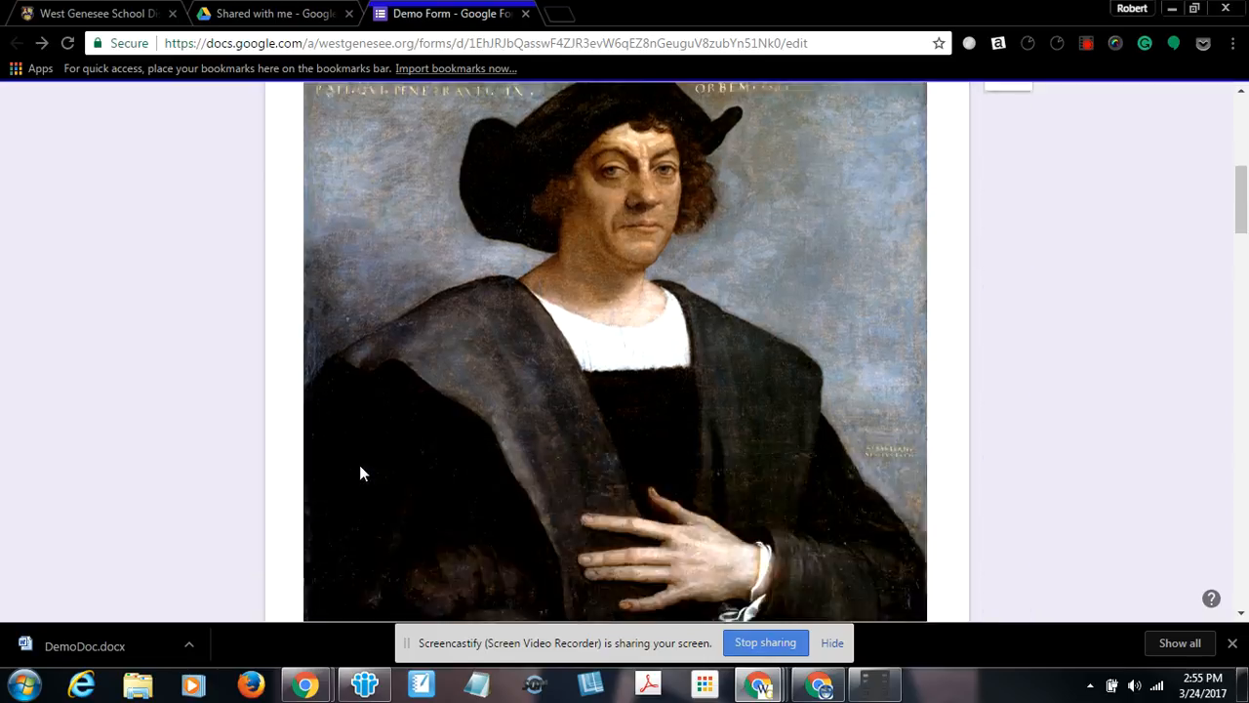
# Step: Move the Part 2 title block between the telescope question and the email address question
pyautogui.moveTo(1241, 249); pyautogui.dragTo(1234, 598)
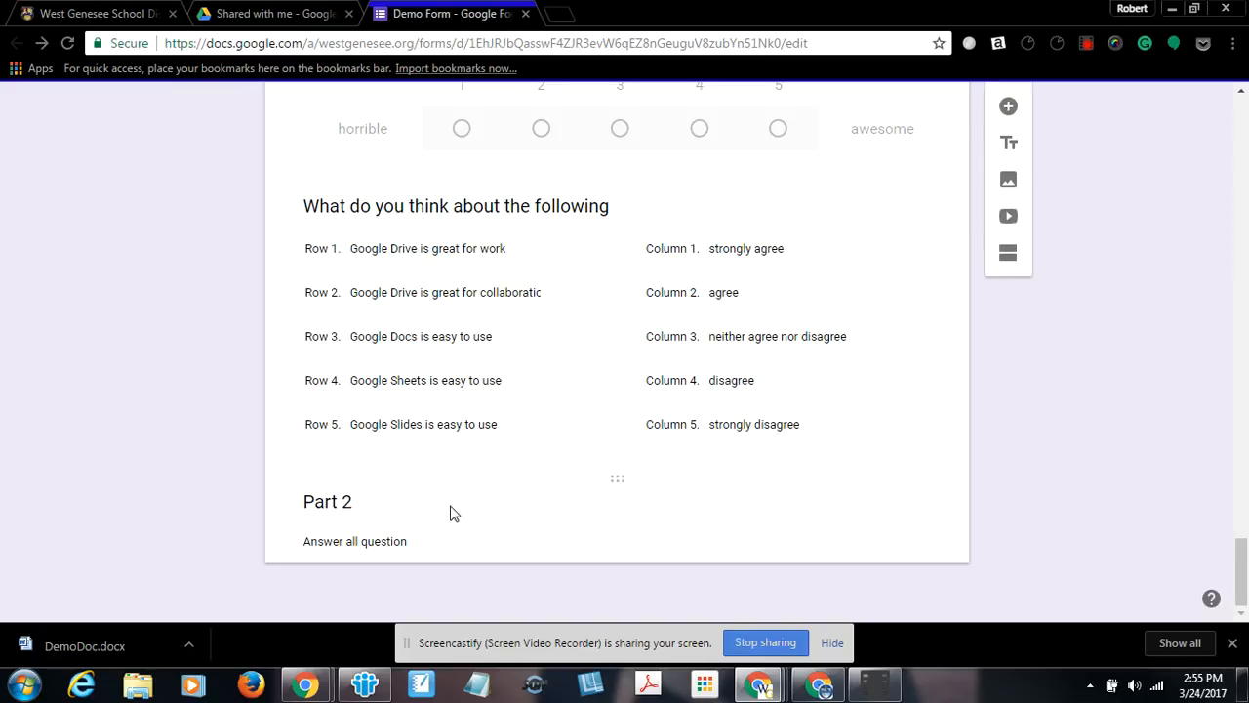
pyautogui.moveTo(614, 478); pyautogui.dragTo(639, 403)
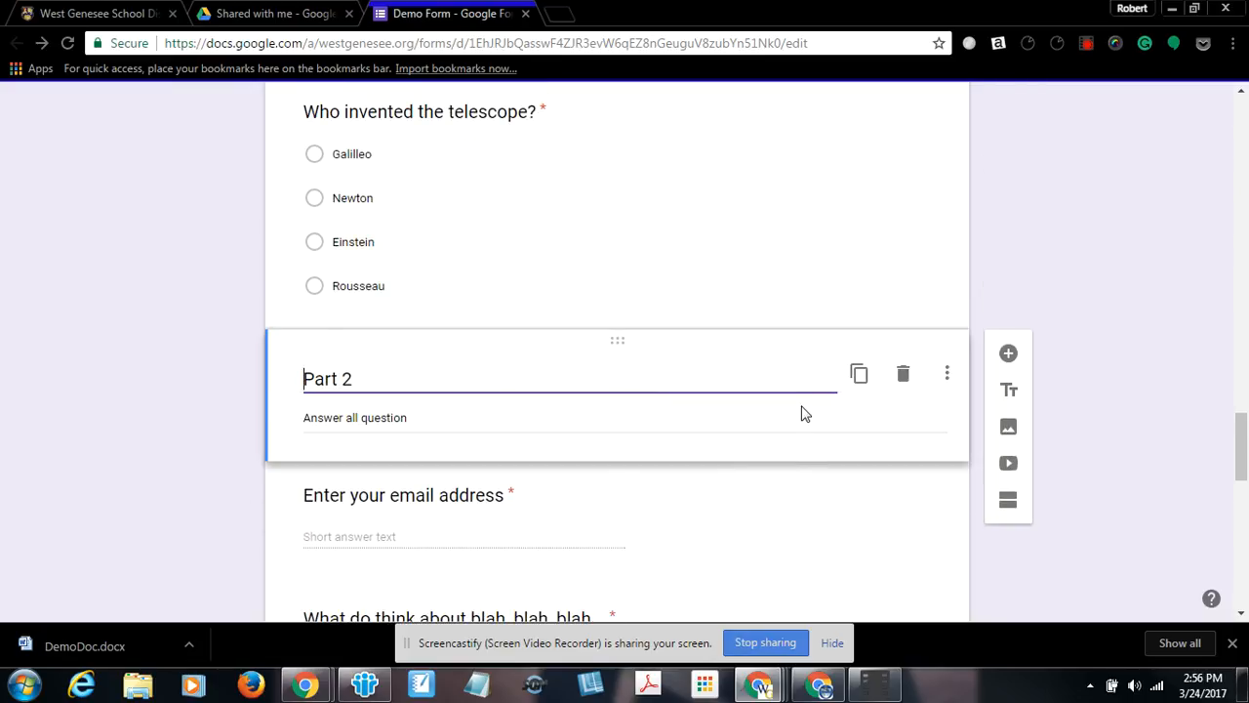
# Step: Change the form's theme color to indigo blue
pyautogui.scroll(-10, 918, 388)
pyautogui.scroll(12, 918, 387)
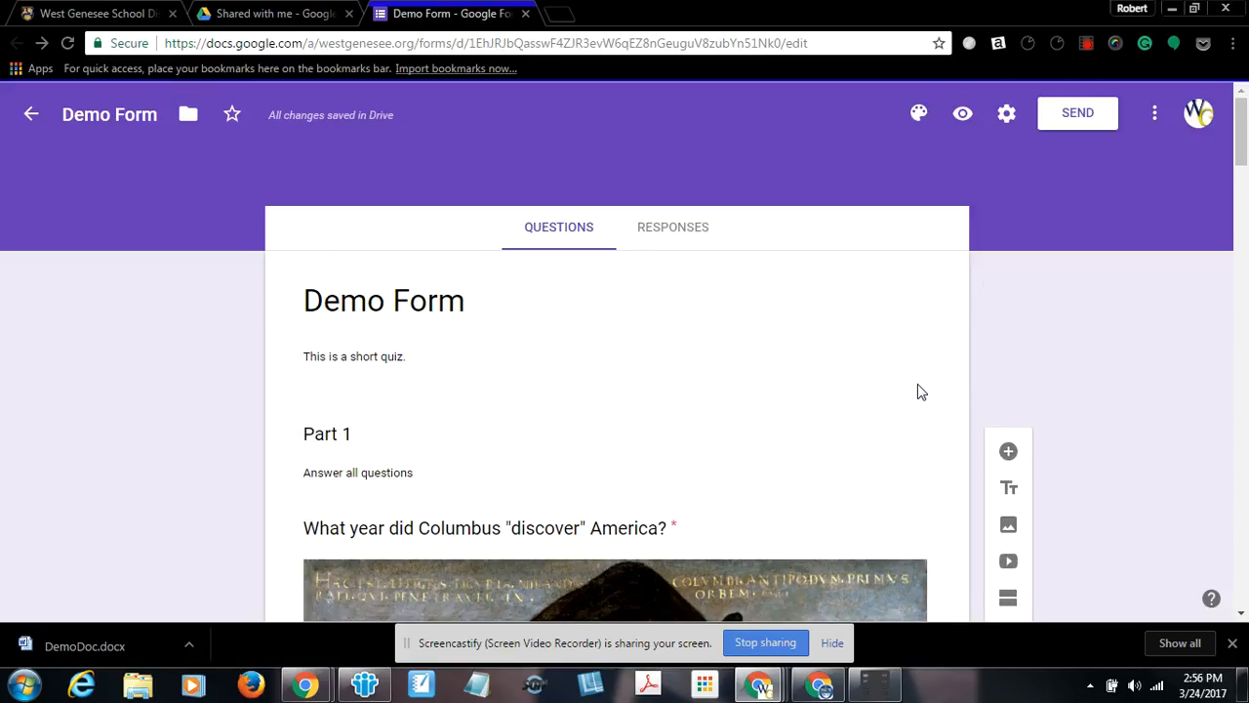
pyautogui.click(918, 113)
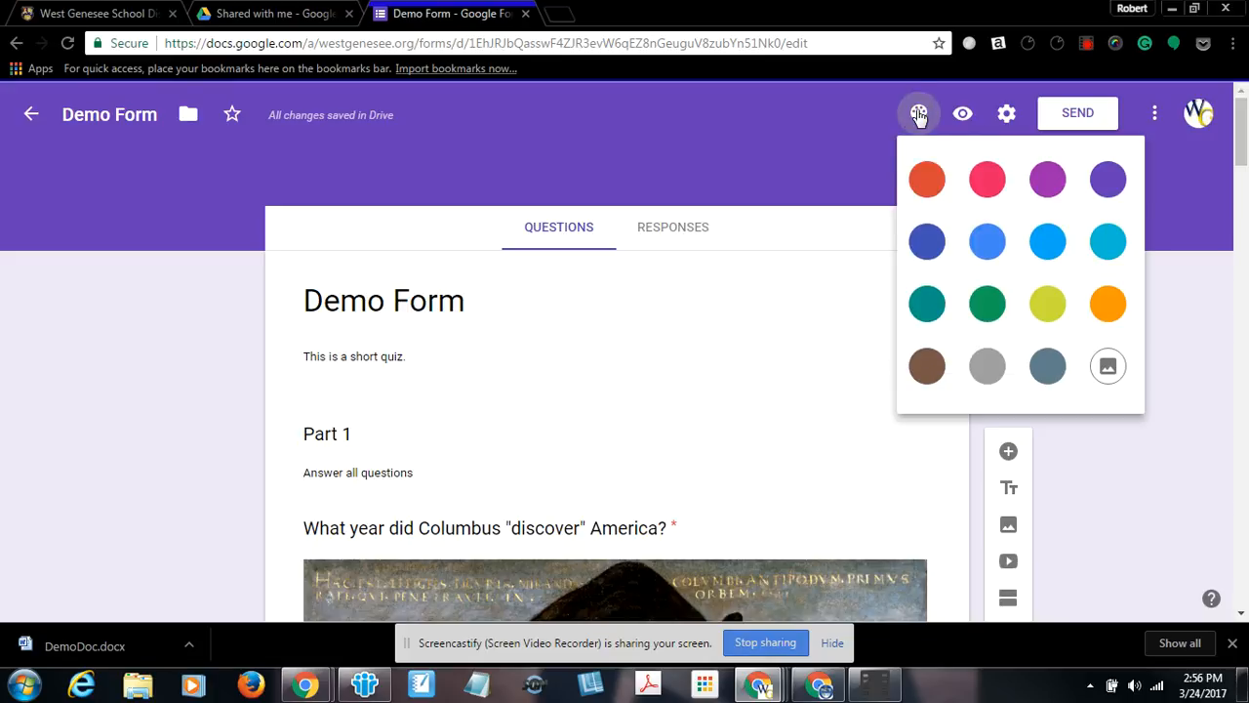
pyautogui.click(926, 244)
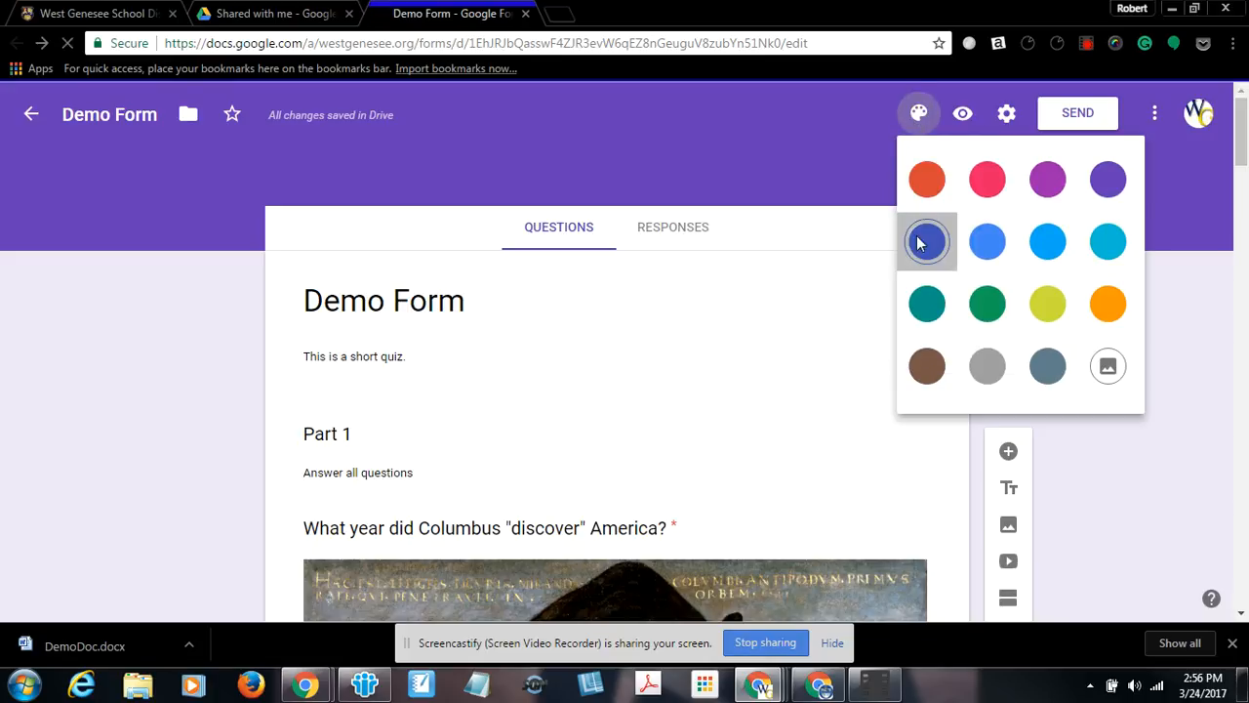
# Step: Apply the colorful fireworks illustration from the Party theme category as the form's header image
pyautogui.click(918, 117)
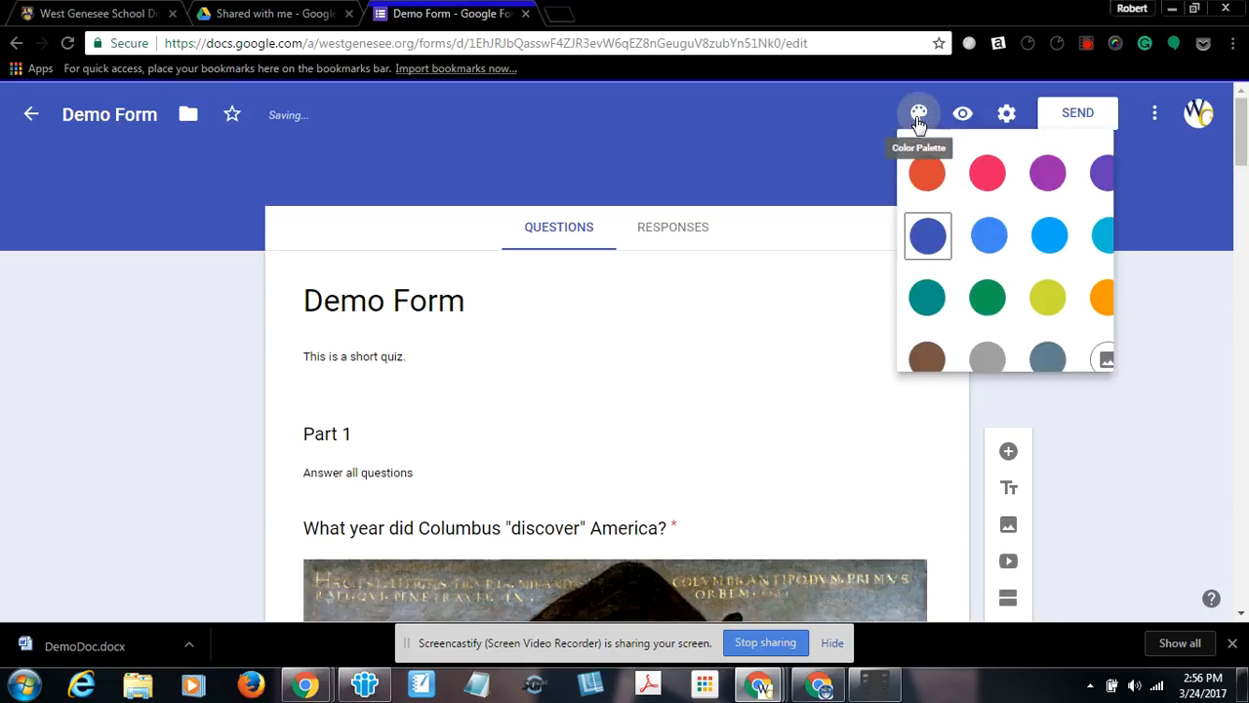
pyautogui.click(1107, 377)
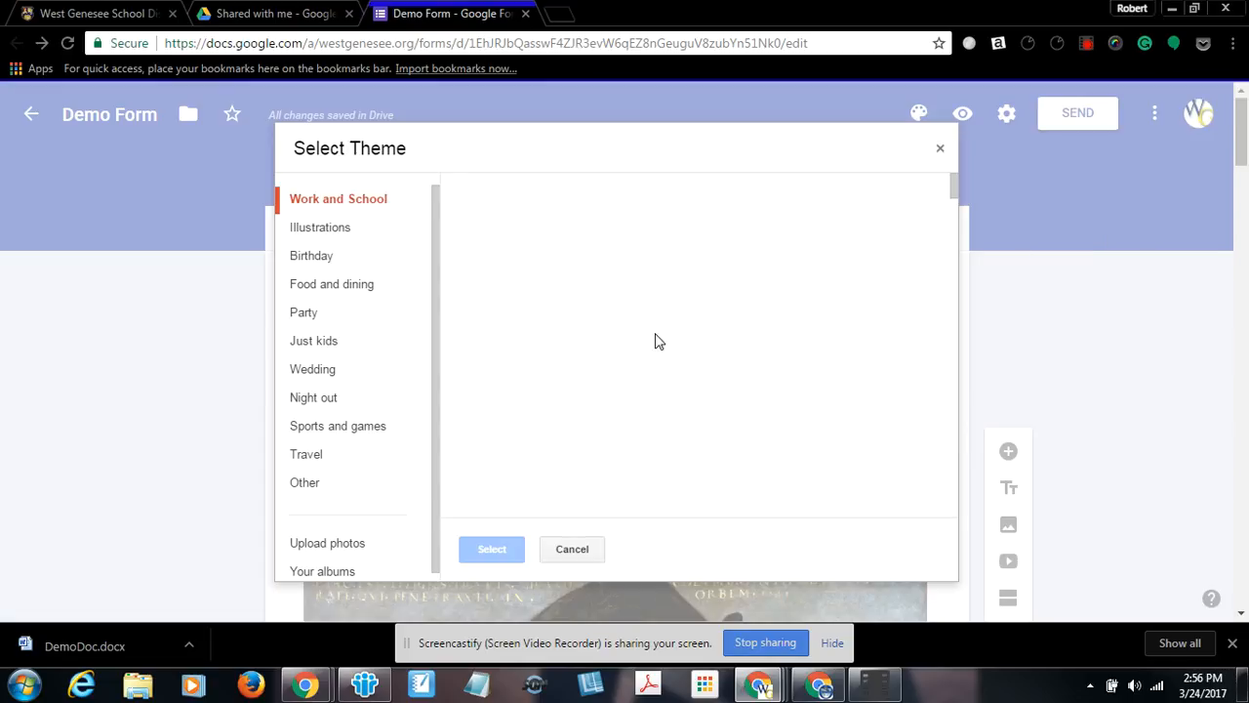
pyautogui.scroll(-2, 651, 386)
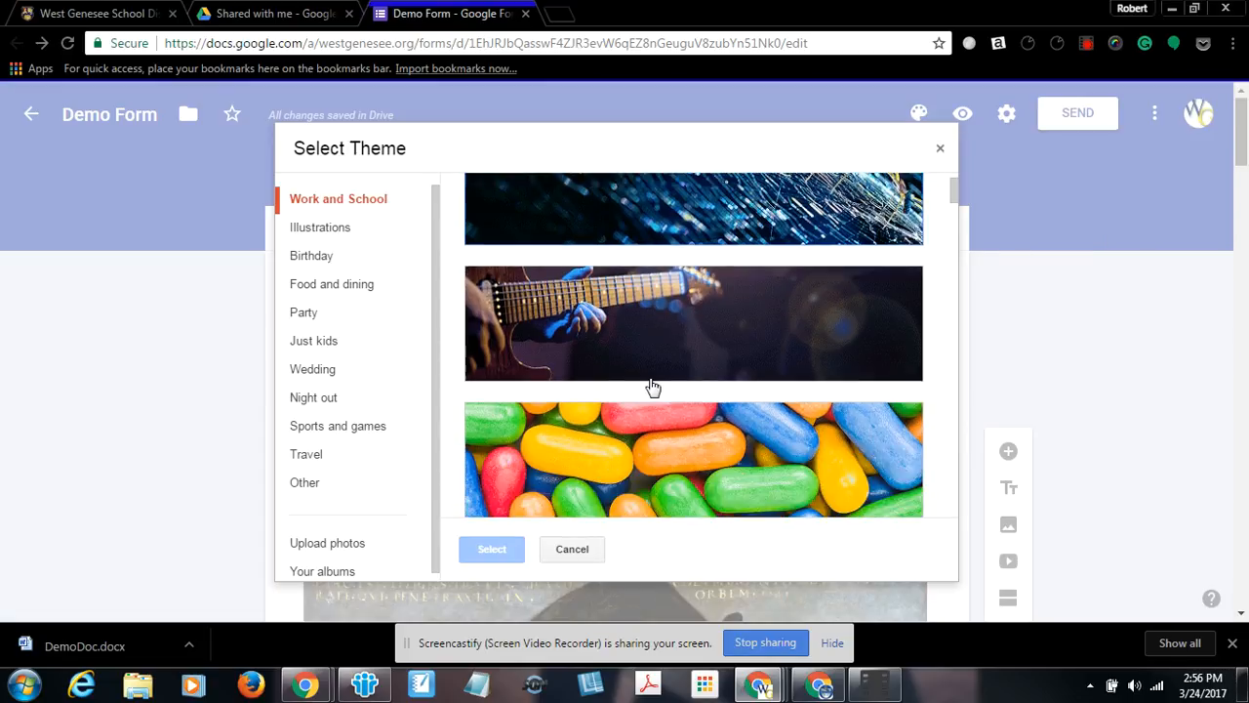
pyautogui.scroll(-1, 651, 386)
pyautogui.scroll(-1, 652, 387)
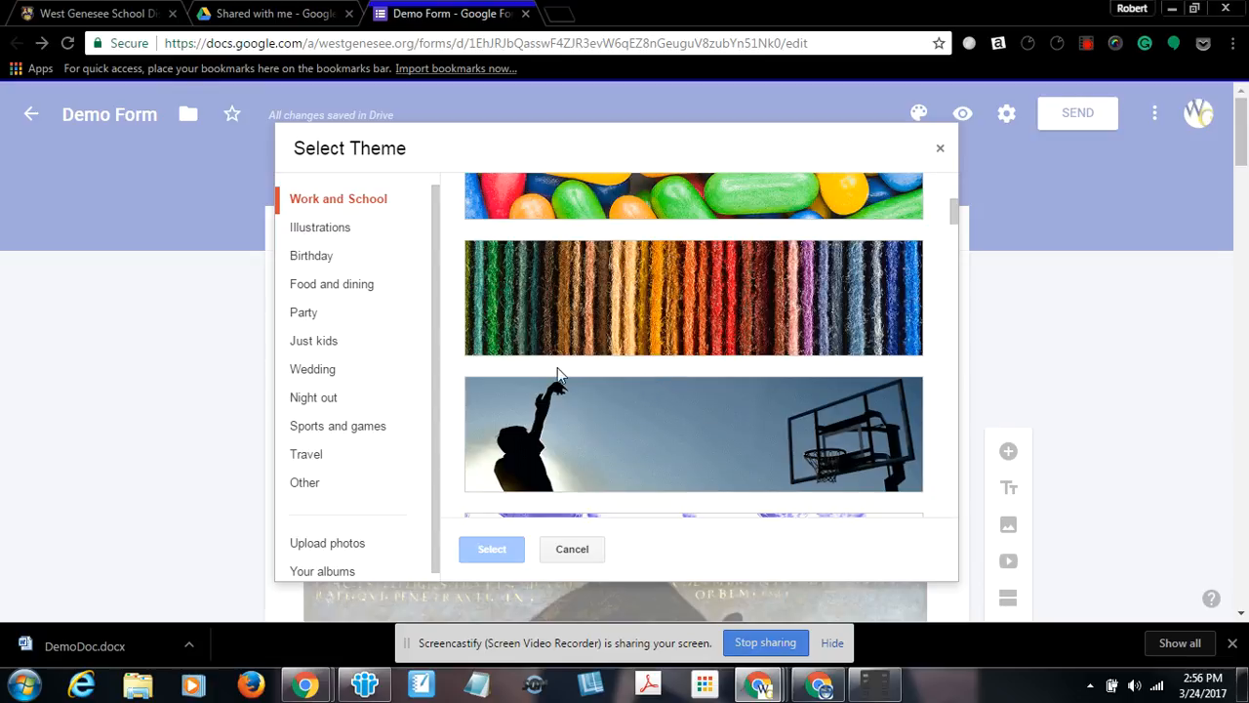
pyautogui.click(309, 314)
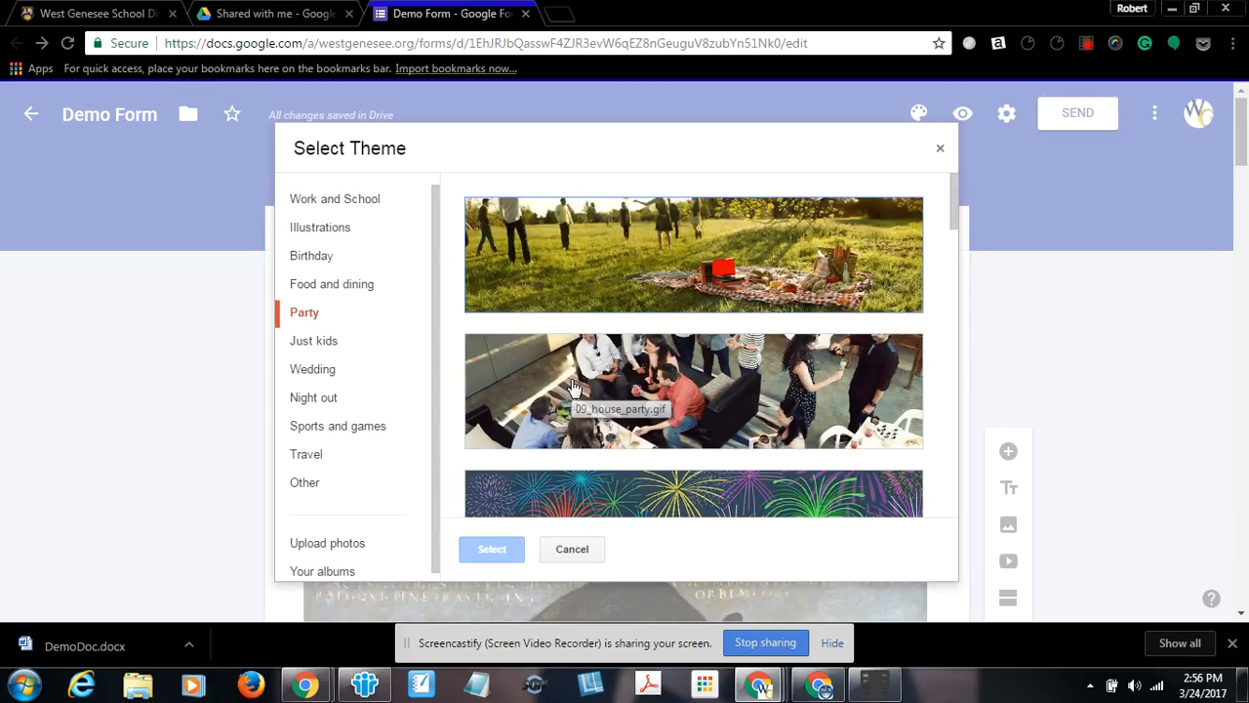
pyautogui.scroll(-1, 630, 328)
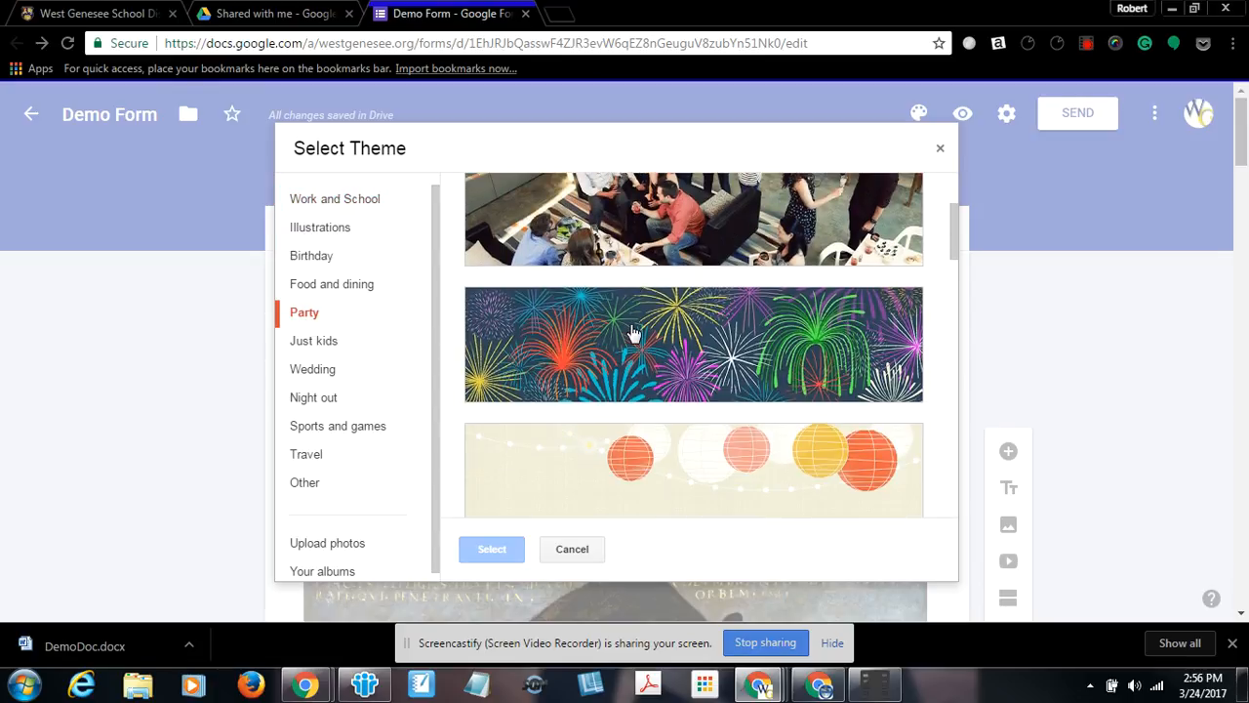
pyautogui.click(632, 333)
pyautogui.click(494, 548)
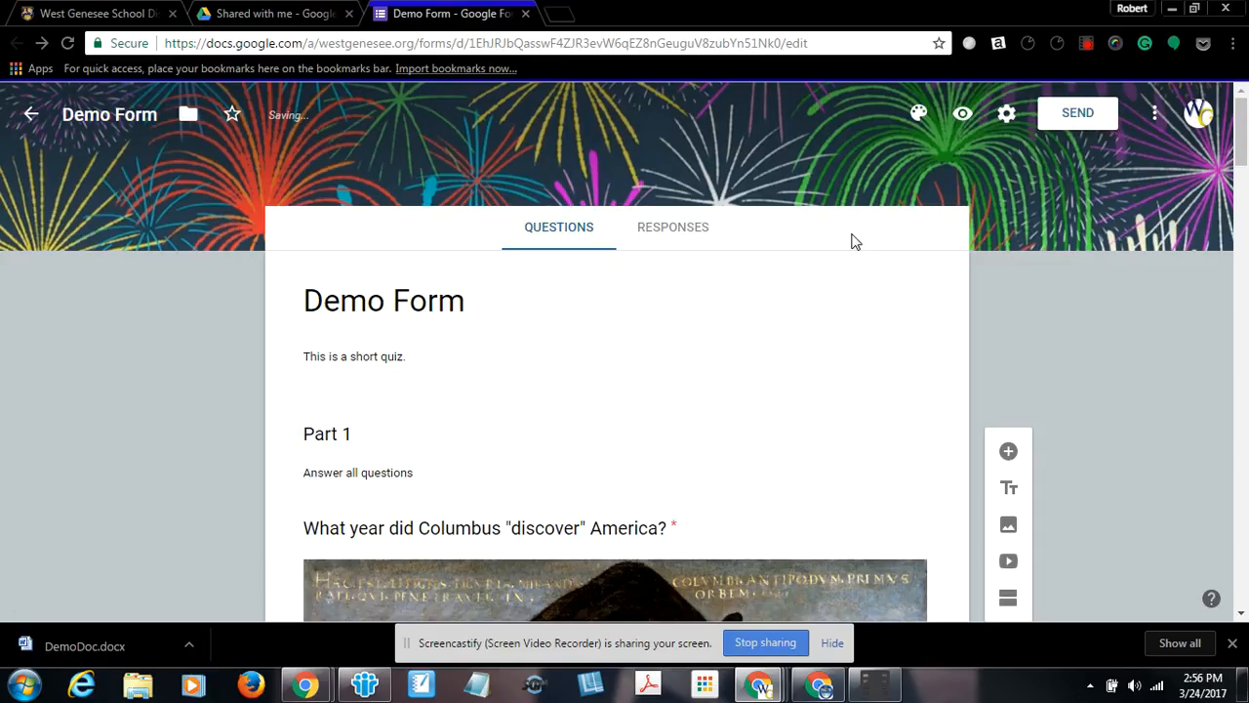
# Step: Browse the Sports and games header images in the theme gallery, and close it without applying one
pyautogui.click(918, 113)
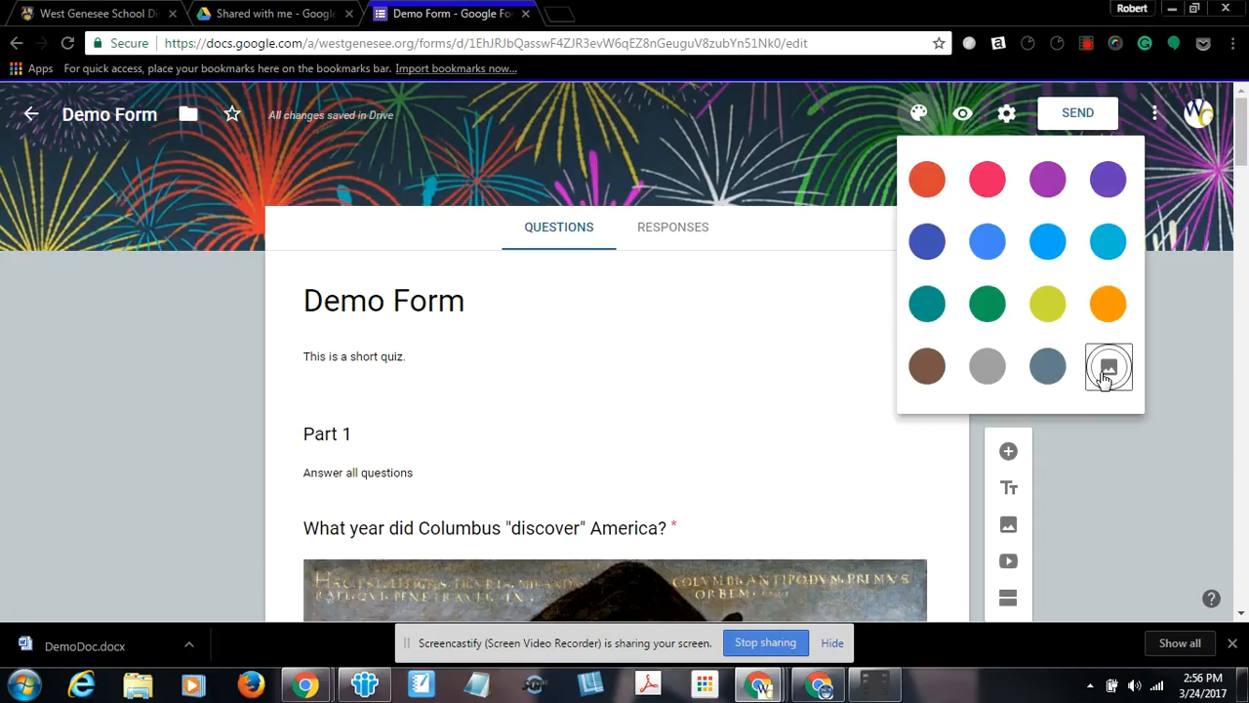
pyautogui.click(1107, 371)
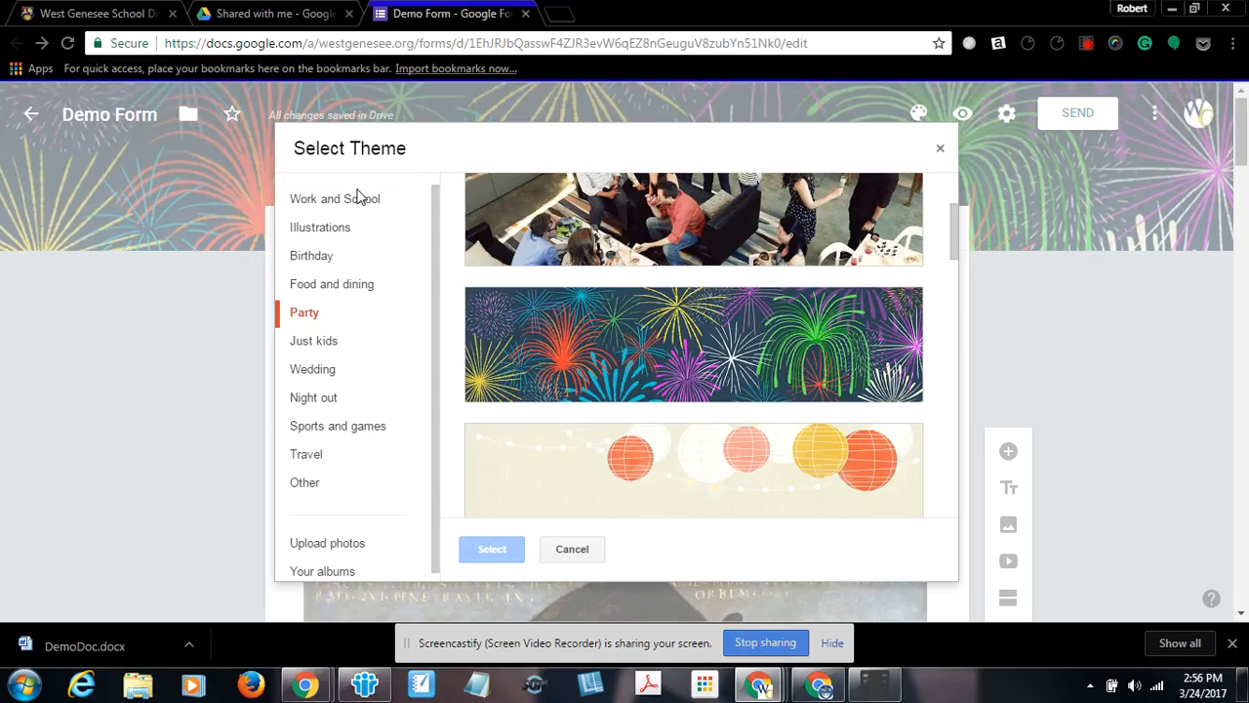
pyautogui.click(349, 428)
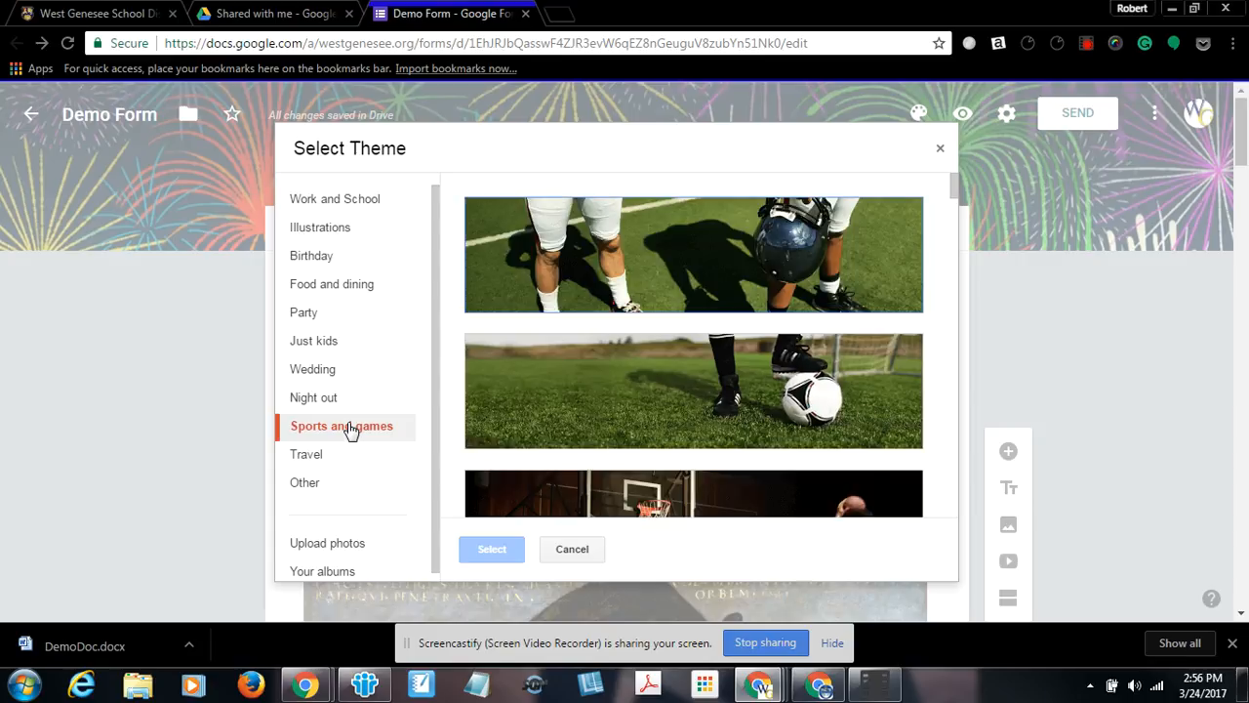
pyautogui.scroll(-2, 580, 449)
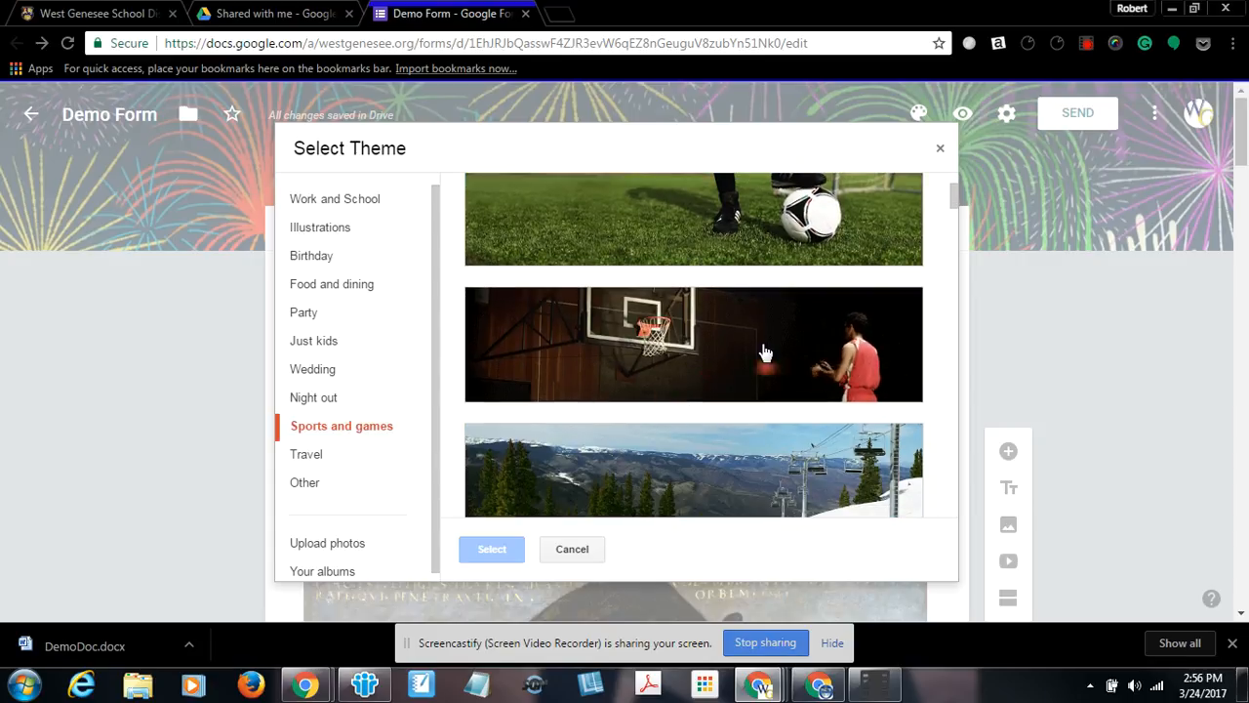
pyautogui.scroll(2, 766, 356)
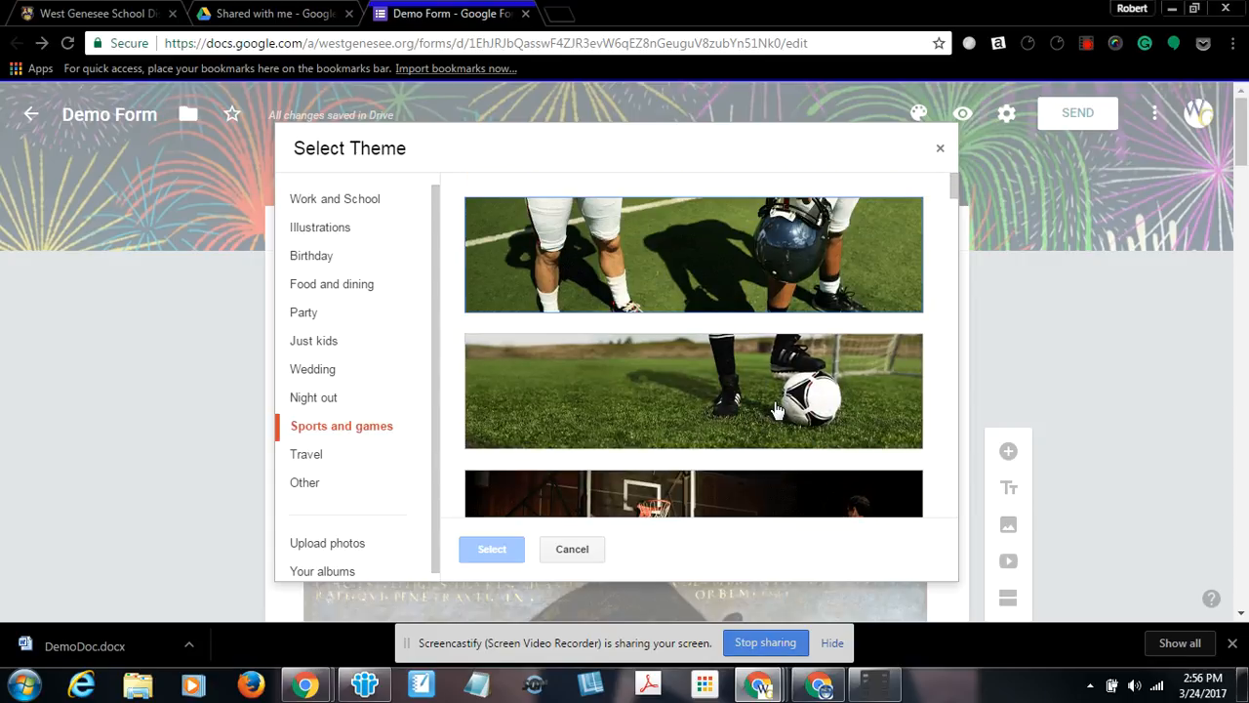
pyautogui.scroll(-1, 774, 408)
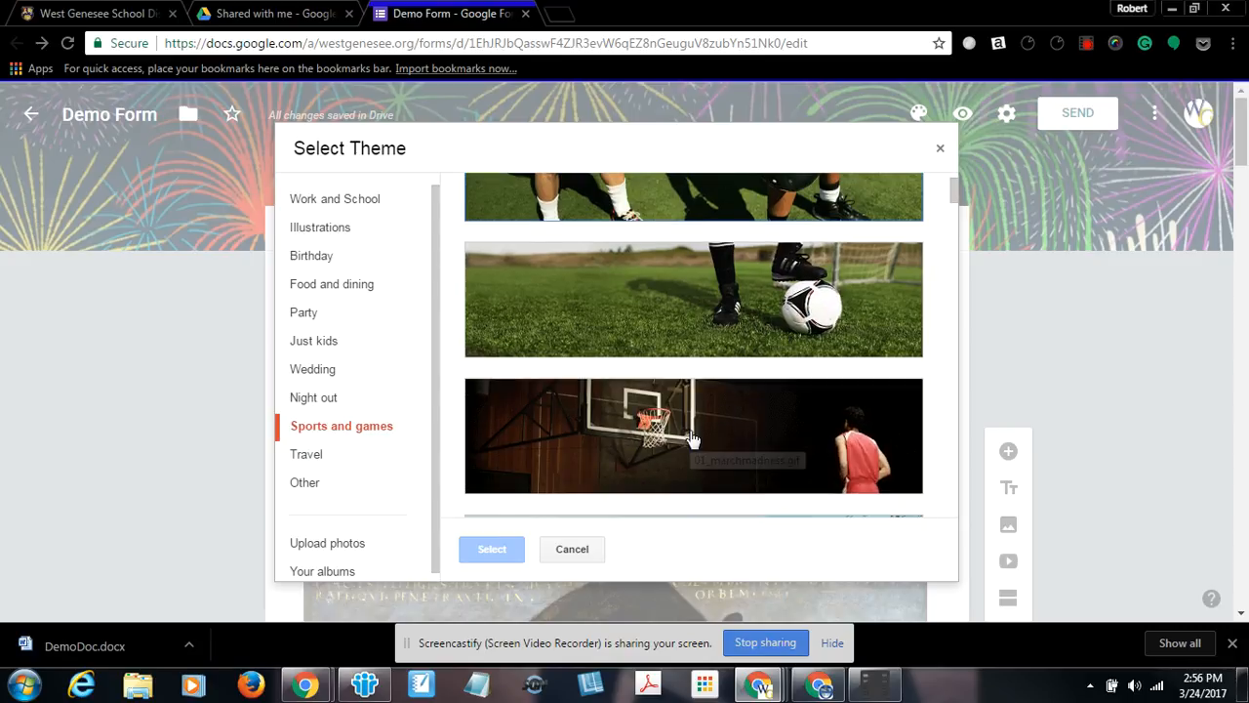
pyautogui.click(566, 550)
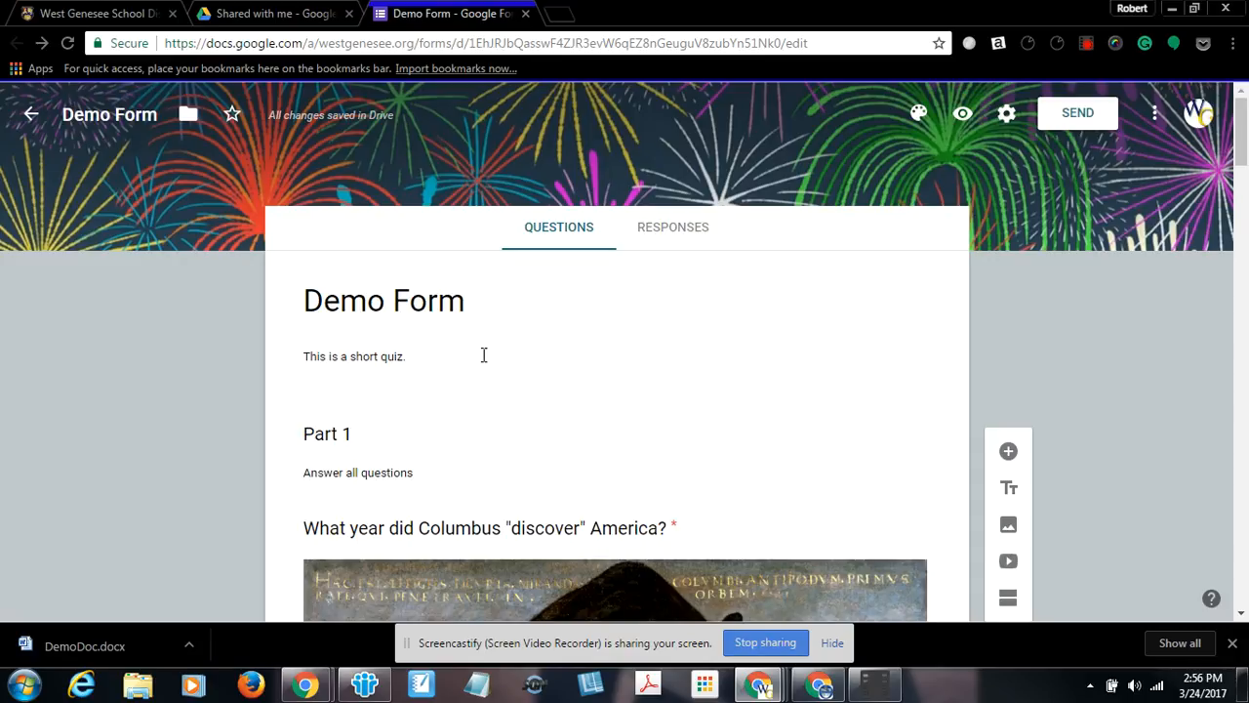
# Step: Add a new section after the Part 2 title block, so it starts at the email address question
pyautogui.scroll(-1, 461, 350)
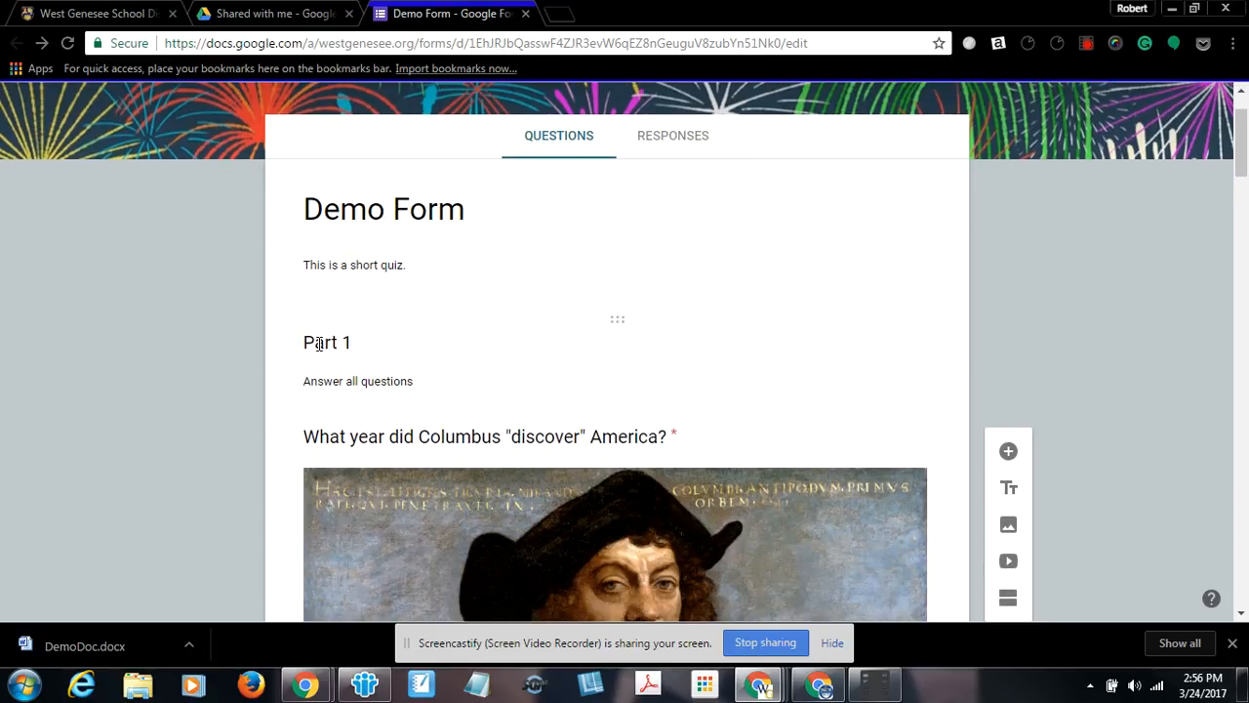
pyautogui.scroll(-6, 417, 373)
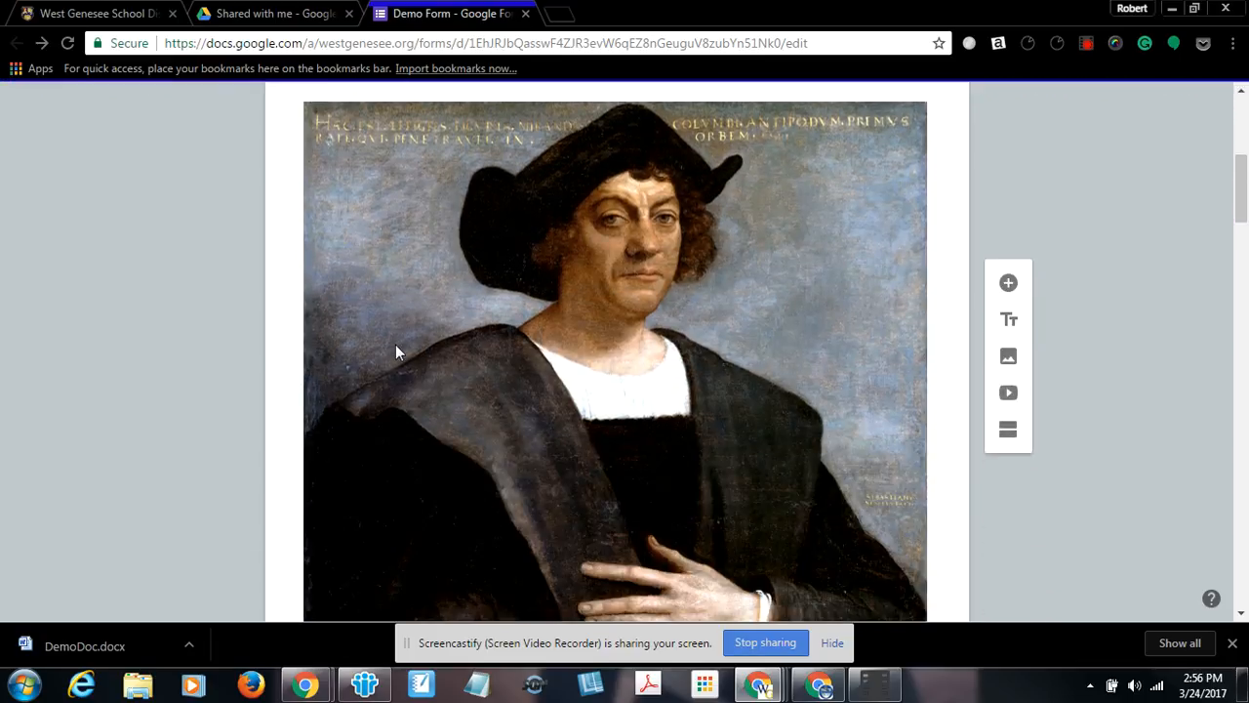
pyautogui.scroll(6, 394, 345)
pyautogui.scroll(-3, 905, 362)
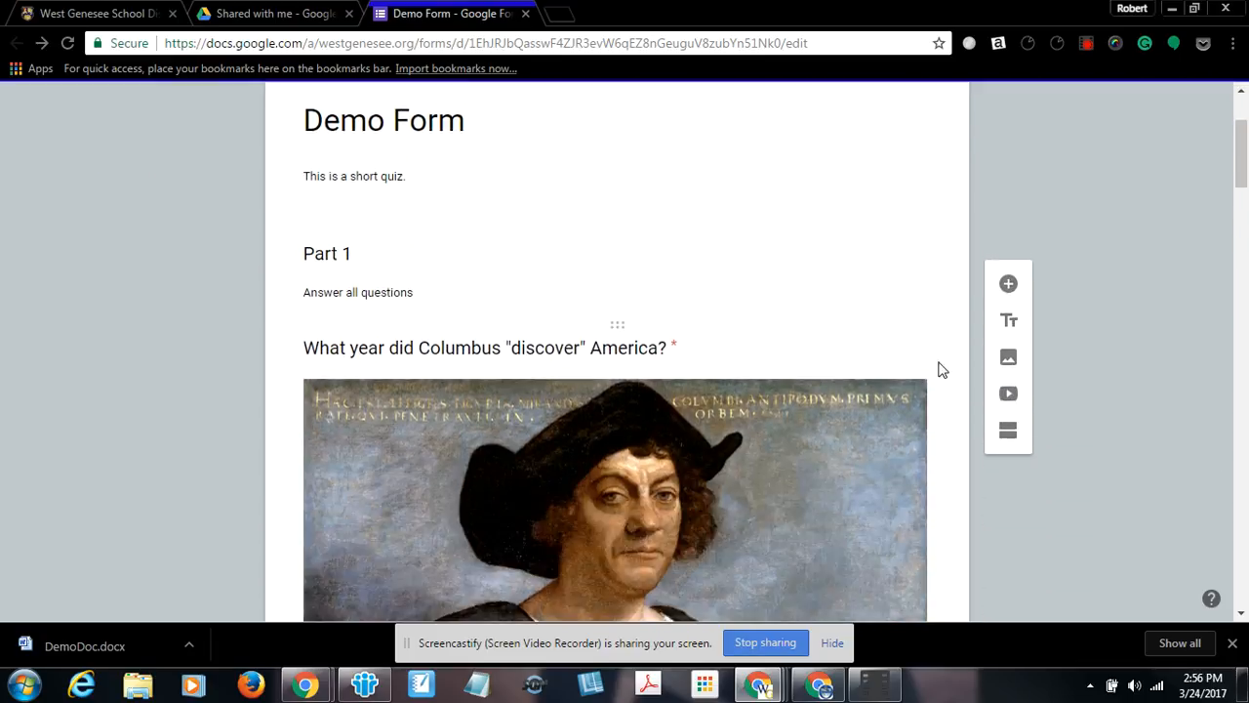
pyautogui.scroll(1, 1009, 602)
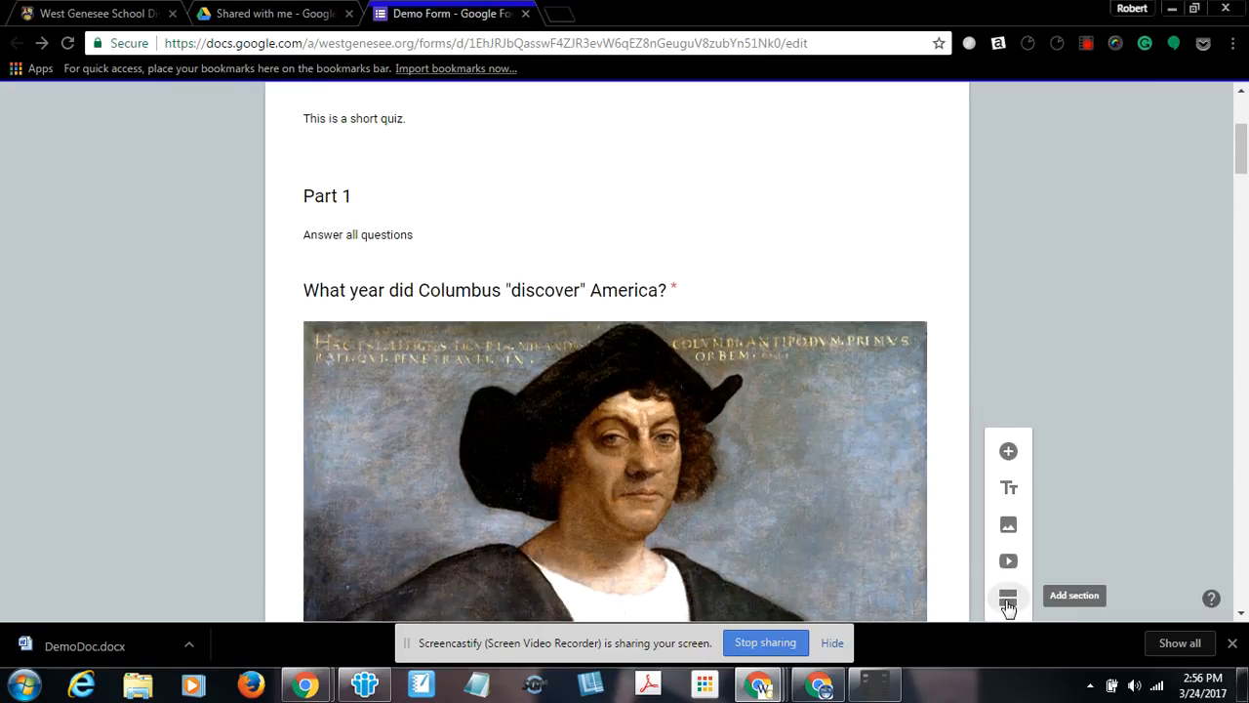
pyautogui.scroll(-2, 873, 404)
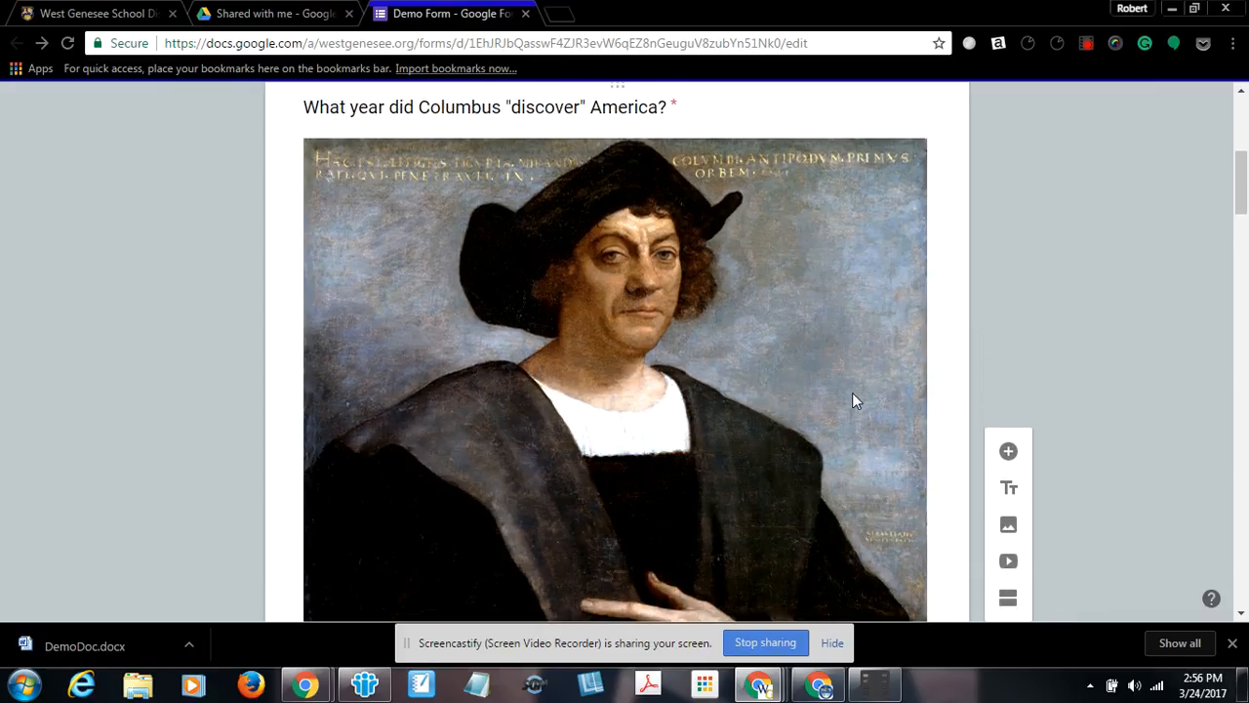
pyautogui.scroll(5, 856, 399)
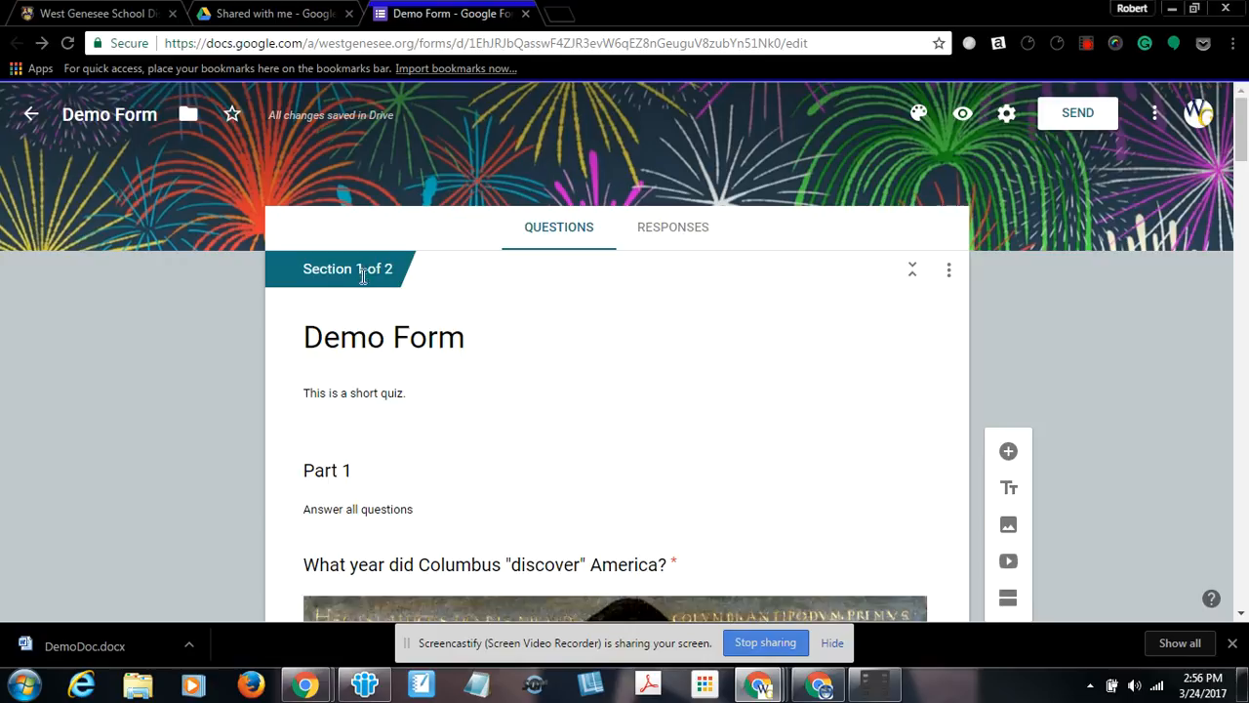
# Step: Collapse section 1 to its question titles and open its duplicate and delete options
pyautogui.click(916, 281)
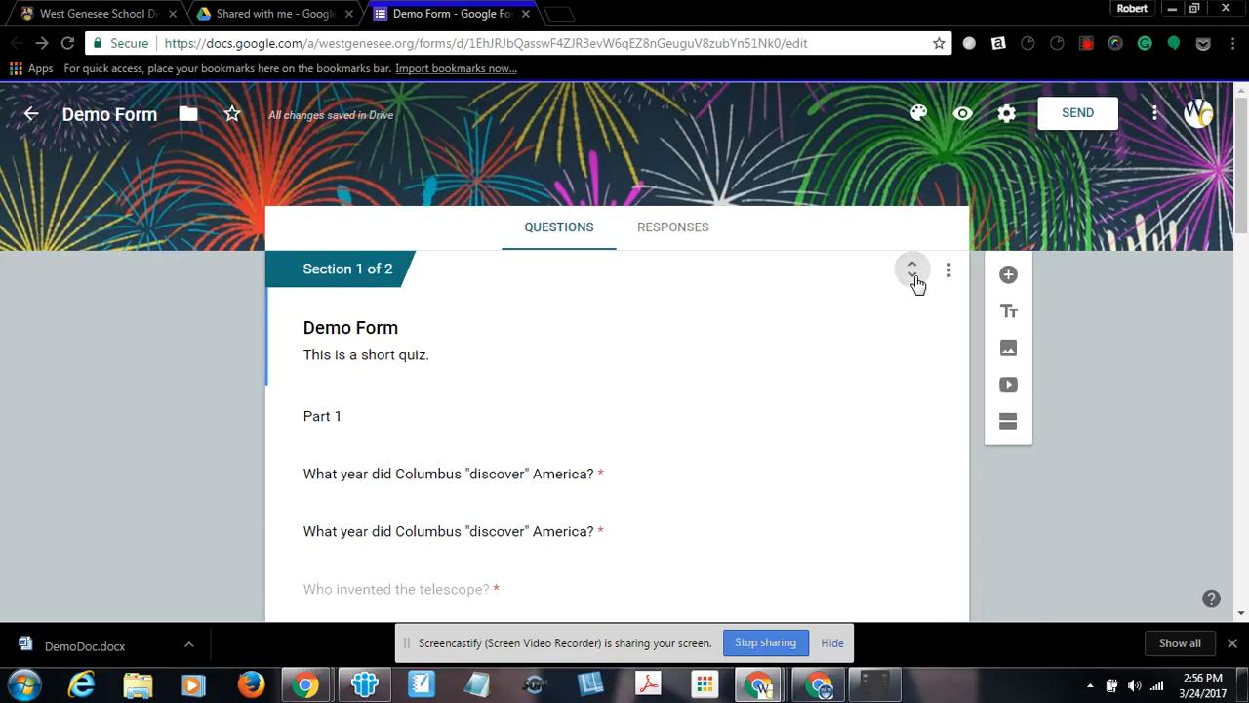
pyautogui.click(916, 281)
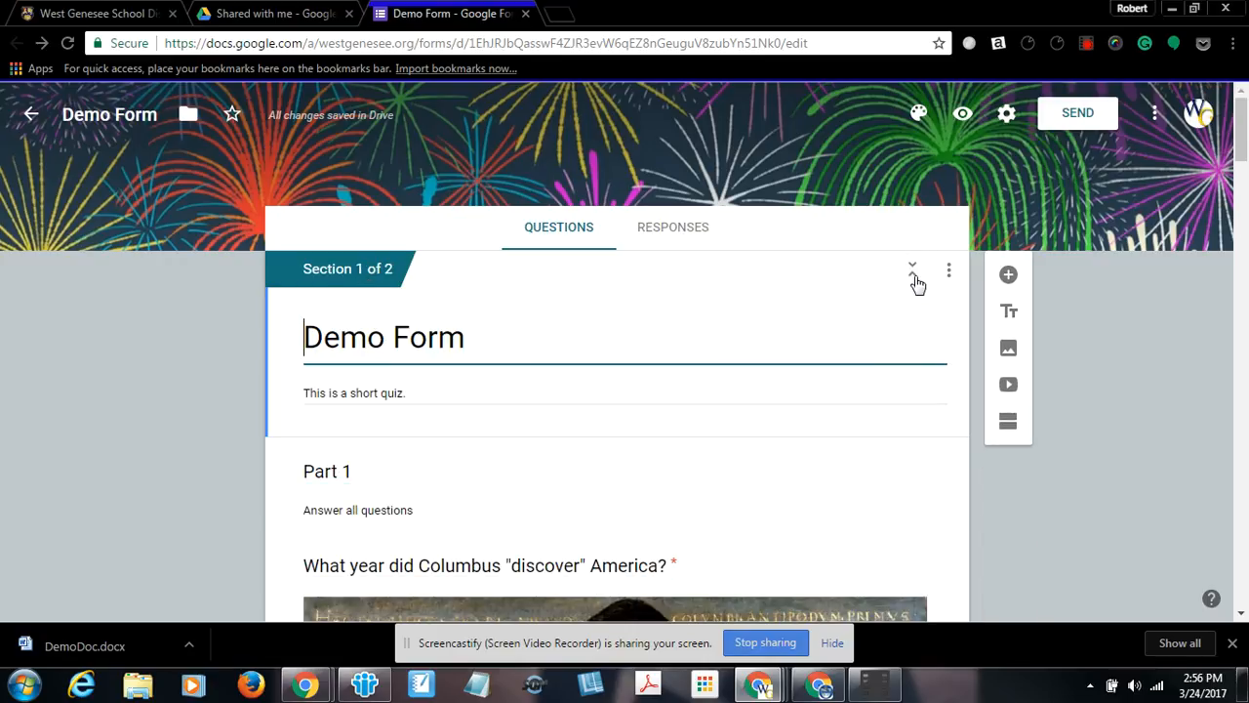
pyautogui.click(916, 281)
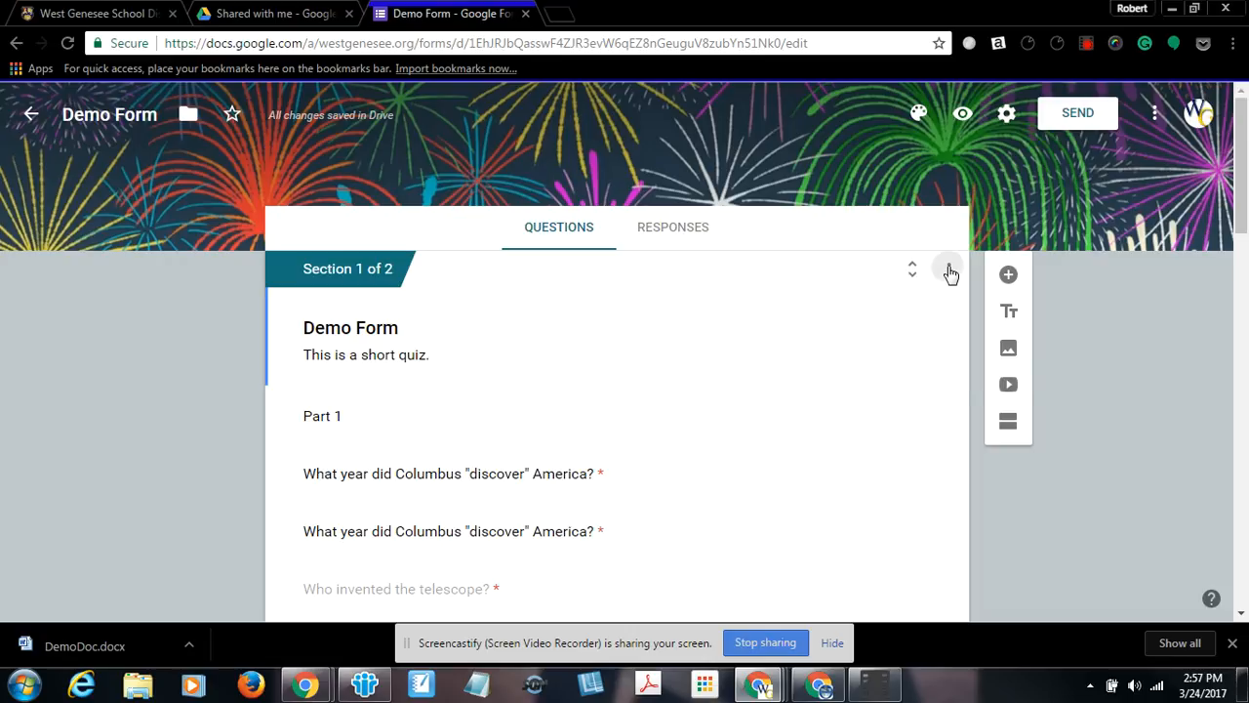
pyautogui.click(950, 270)
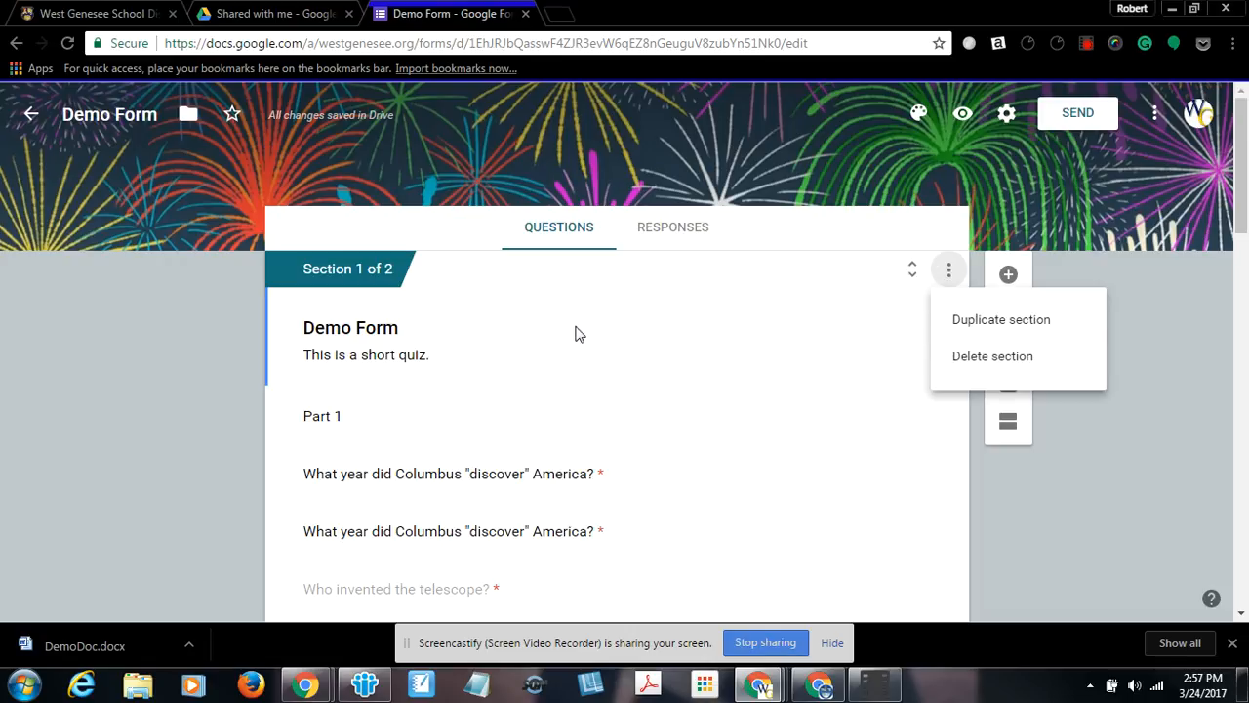
# Step: Review the contents of the untitled second section and the collapsed first section
pyautogui.scroll(-4, 575, 334)
pyautogui.scroll(-1, 573, 333)
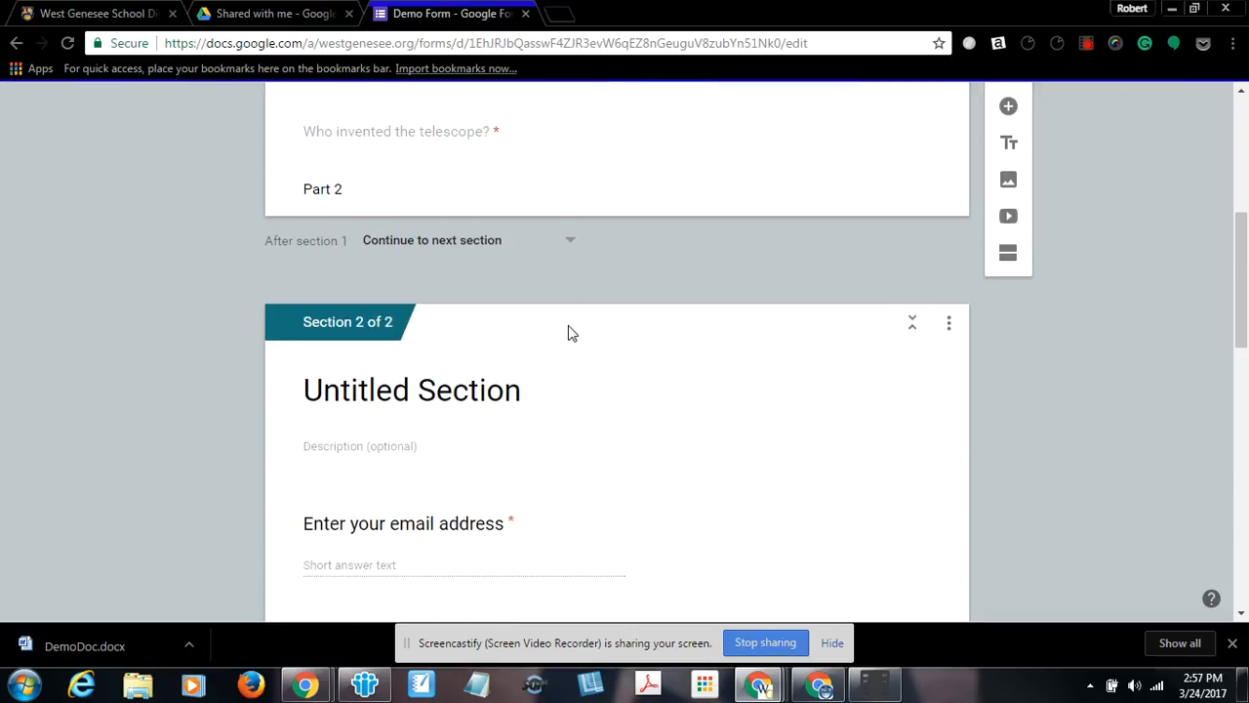
pyautogui.scroll(-5, 402, 285)
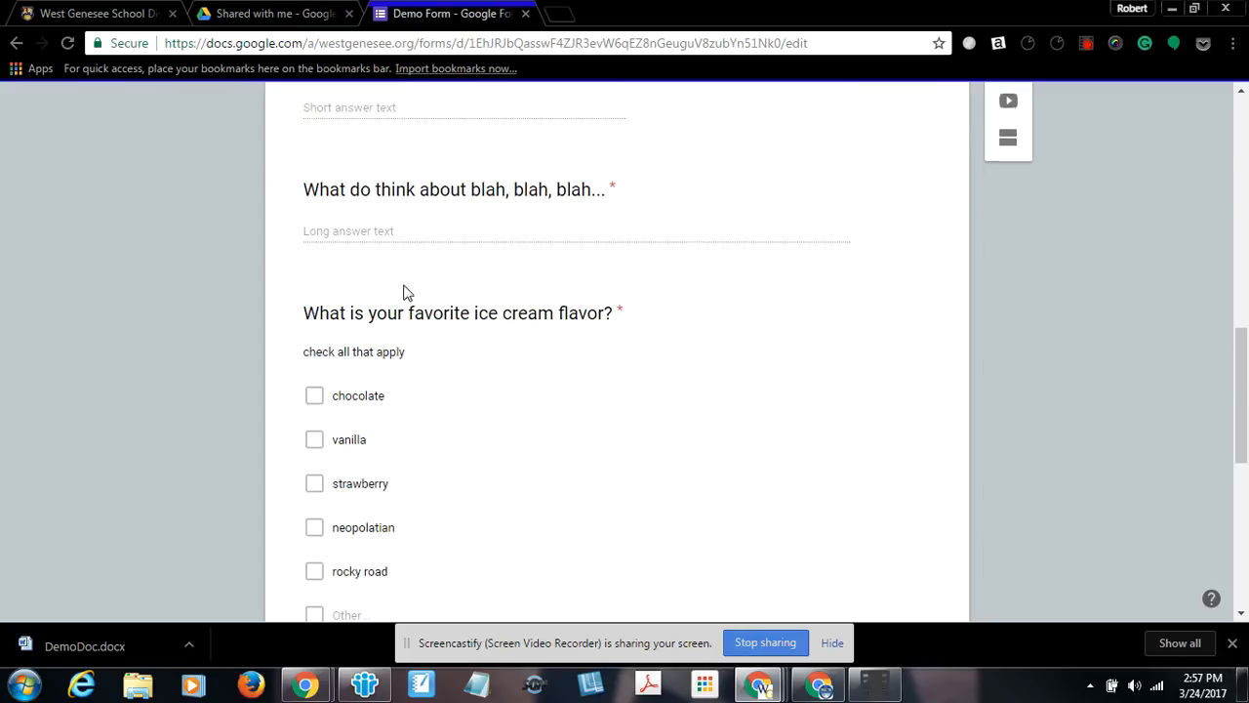
pyautogui.scroll(2, 406, 291)
pyautogui.scroll(3, 407, 290)
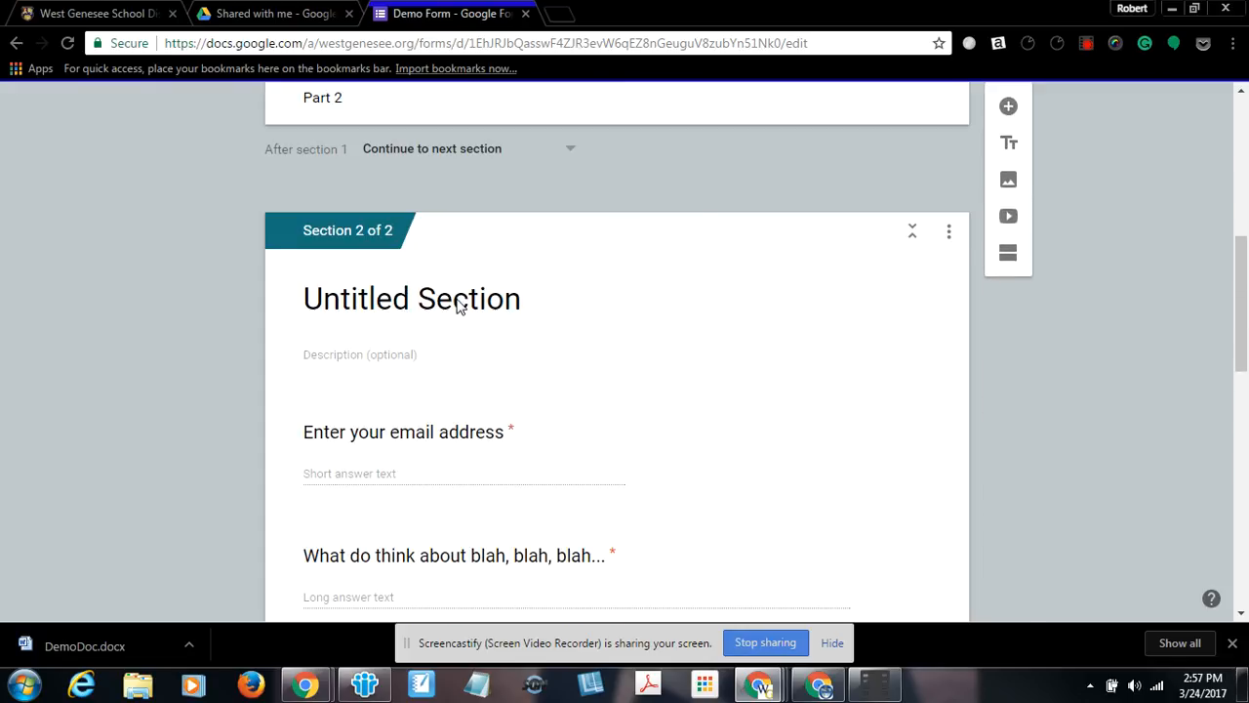
pyautogui.scroll(10, 459, 312)
pyautogui.scroll(-2, 469, 388)
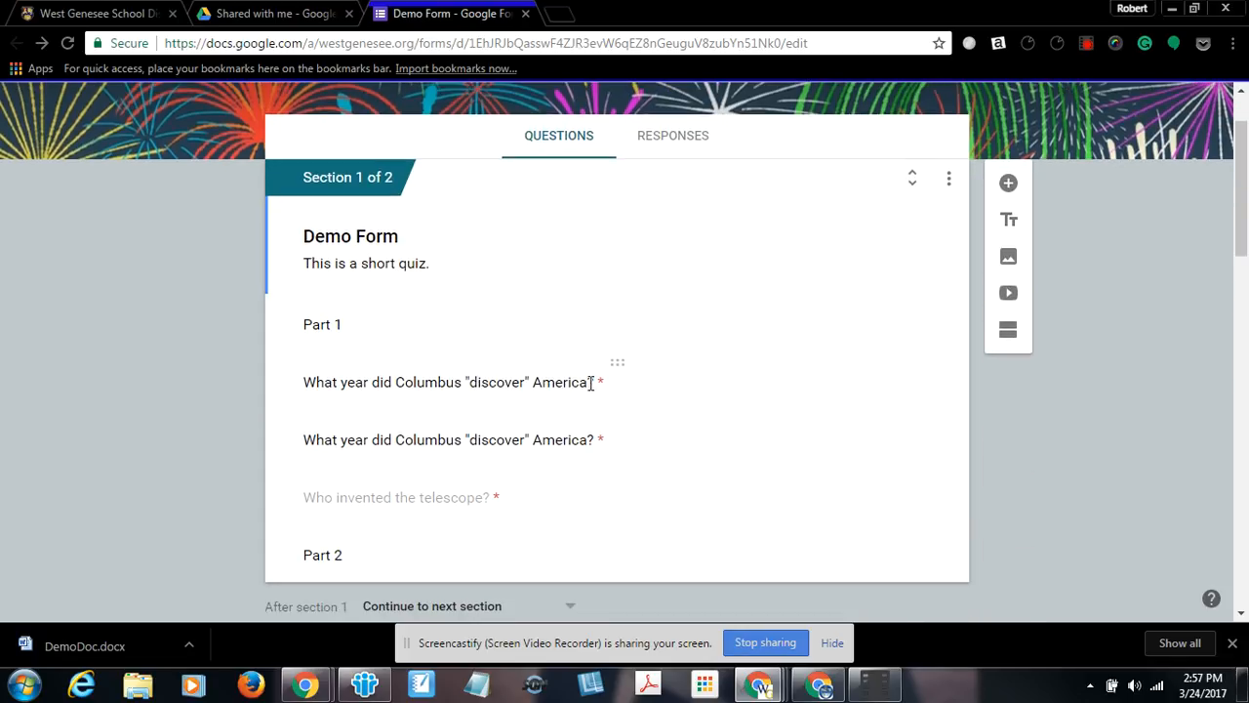
# Step: Turn on email address collection in the form's general settings, and try out response receipts sent if the respondent requests it
pyautogui.scroll(2, 1037, 383)
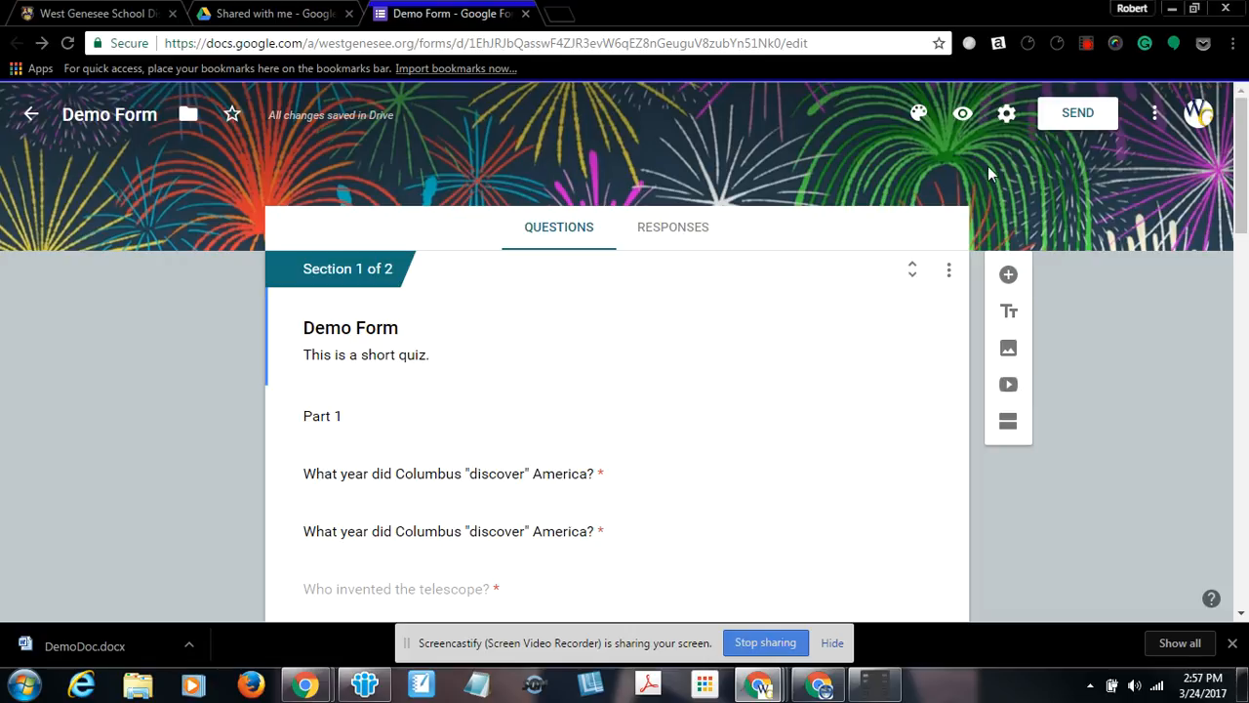
pyautogui.click(1009, 115)
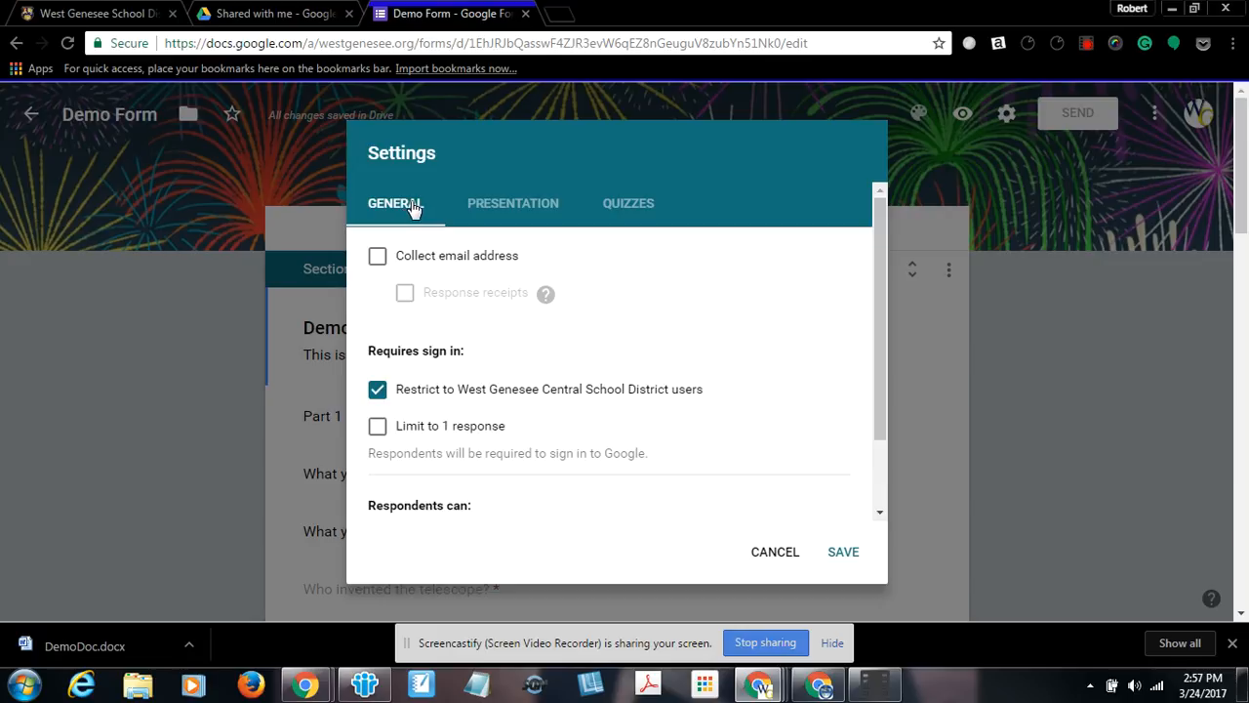
pyautogui.click(378, 259)
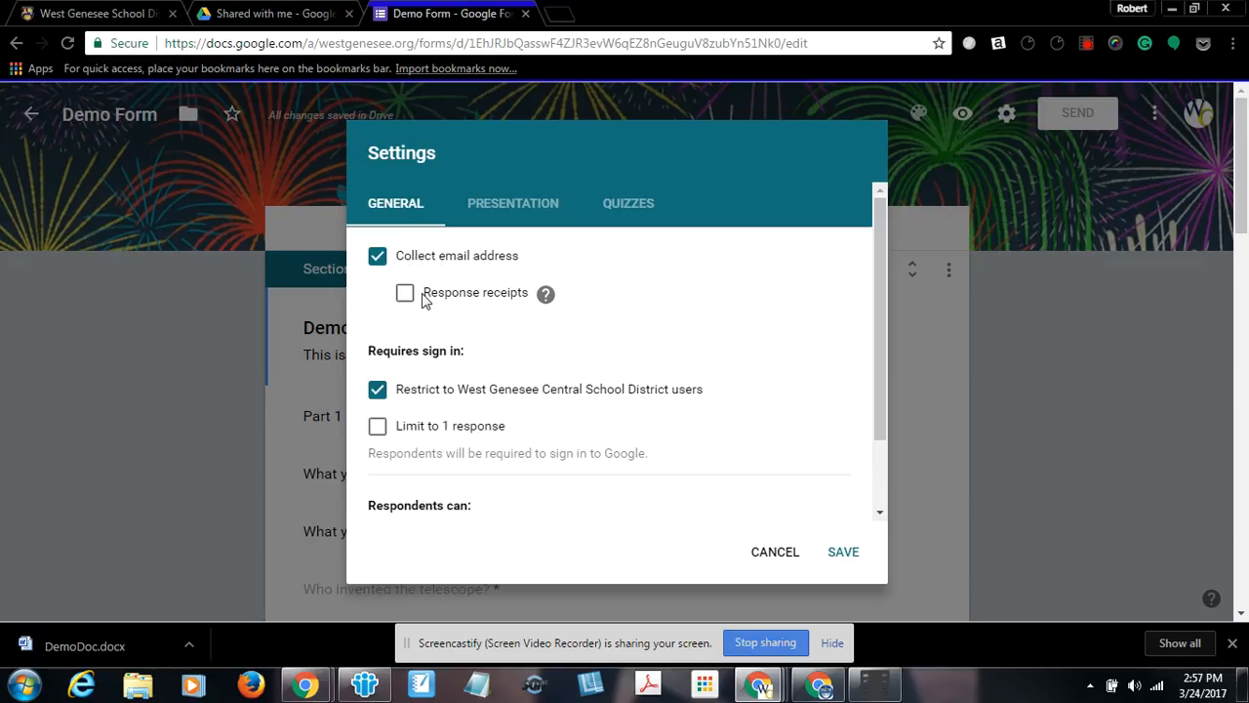
pyautogui.click(545, 305)
pyautogui.moveTo(550, 304)
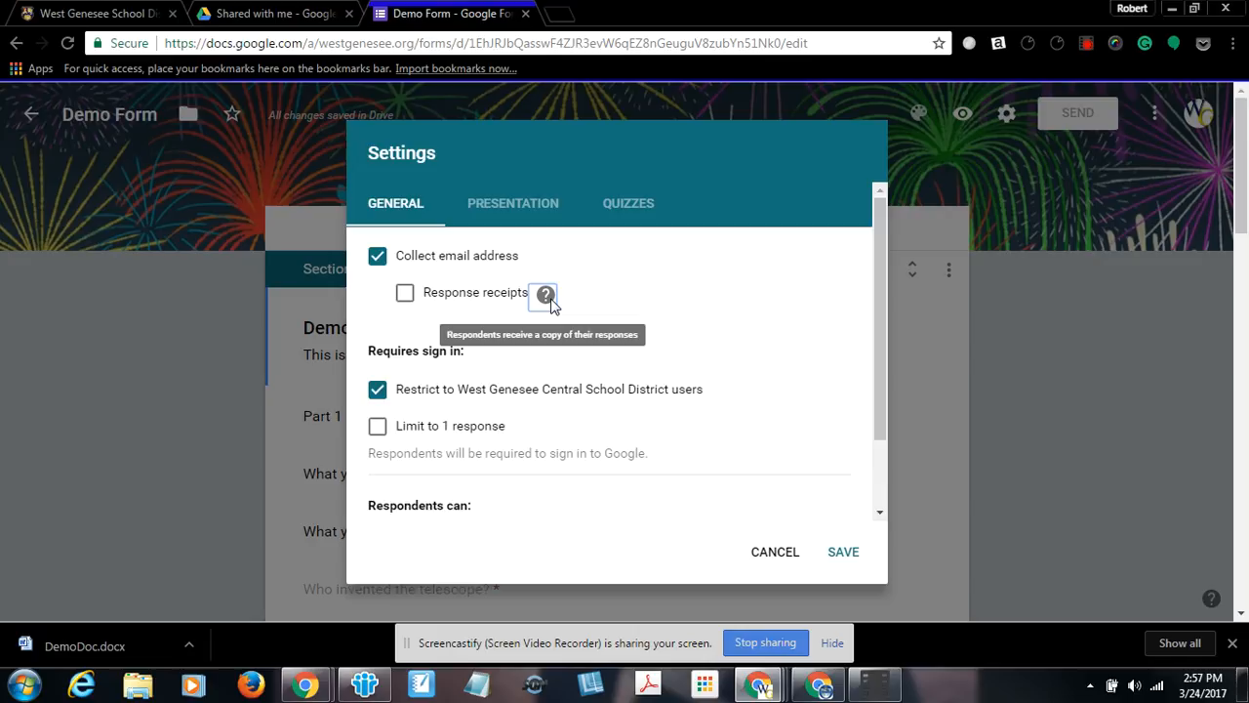
pyautogui.click(683, 304)
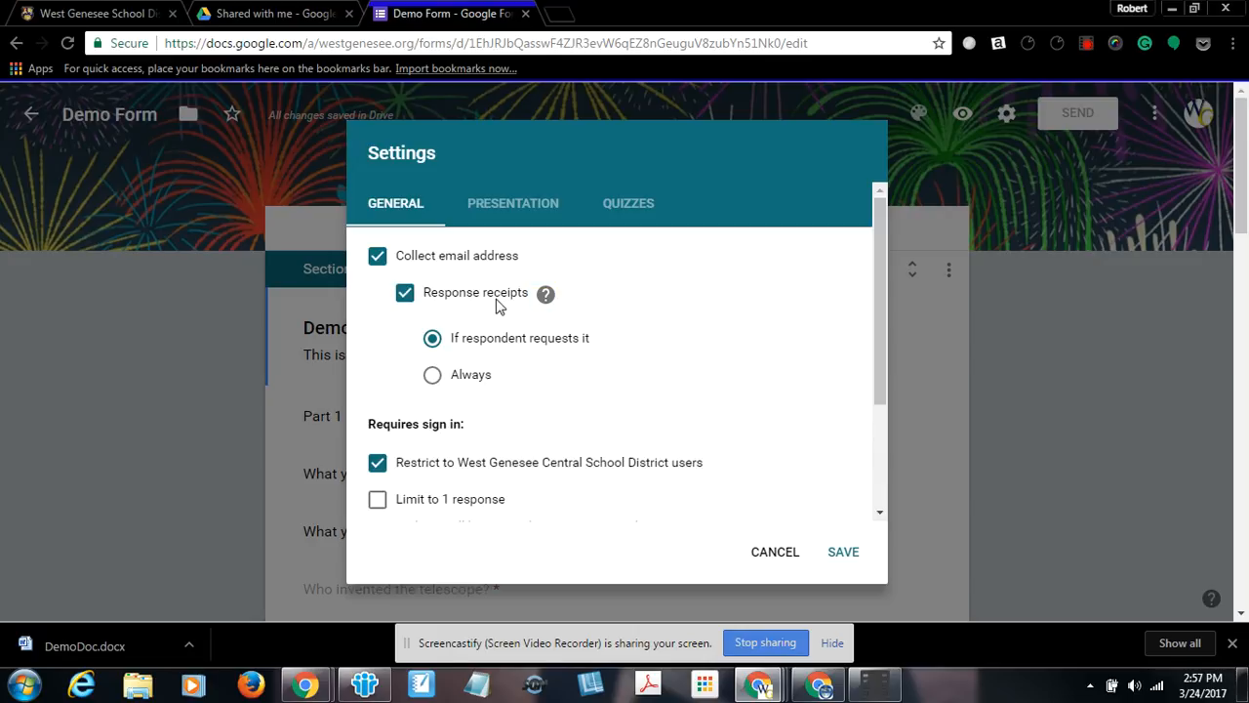
pyautogui.click(398, 297)
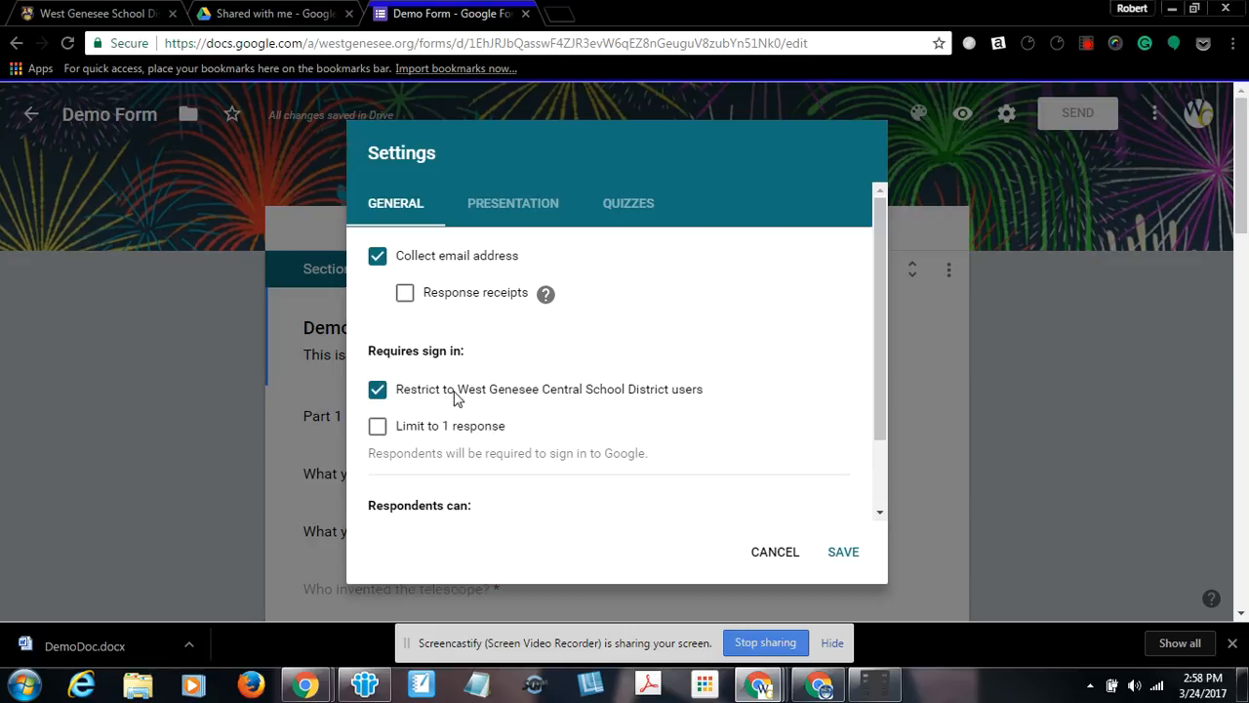
# Step: Try out the limit to 1 response, then try to save the general settings and reload the form
pyautogui.click(380, 428)
pyautogui.scroll(-1, 475, 521)
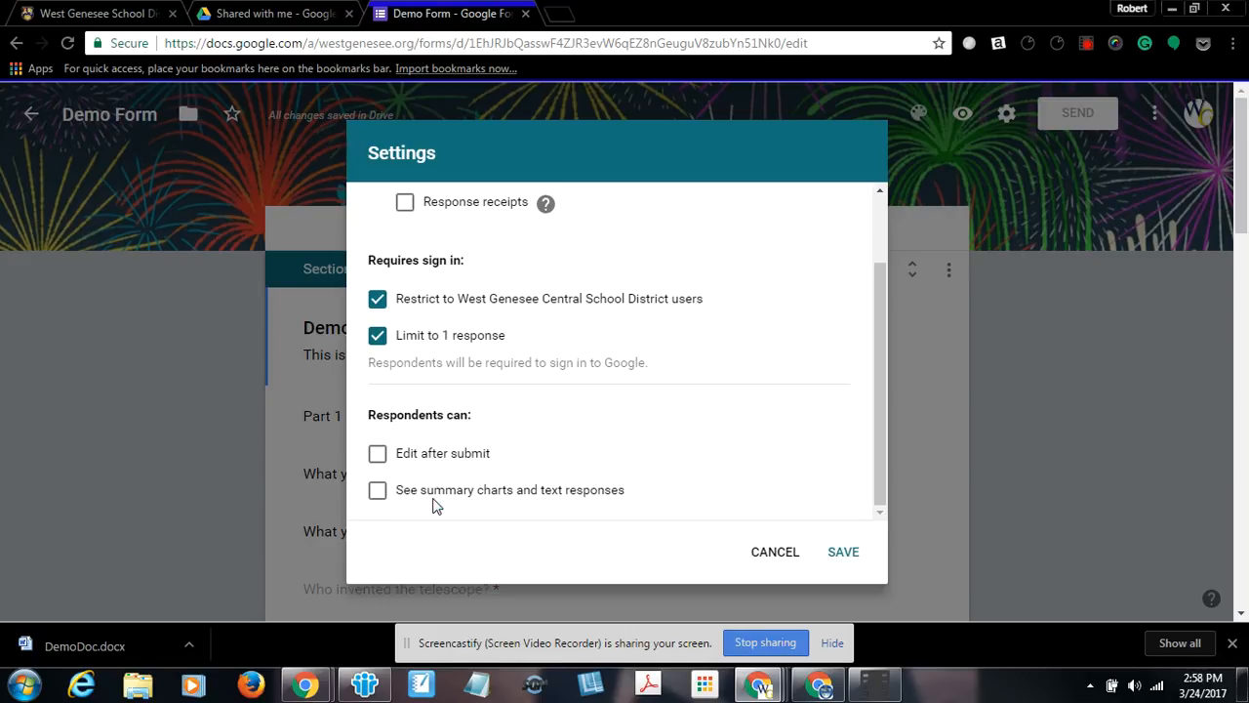
pyautogui.click(377, 336)
pyautogui.scroll(2, 465, 384)
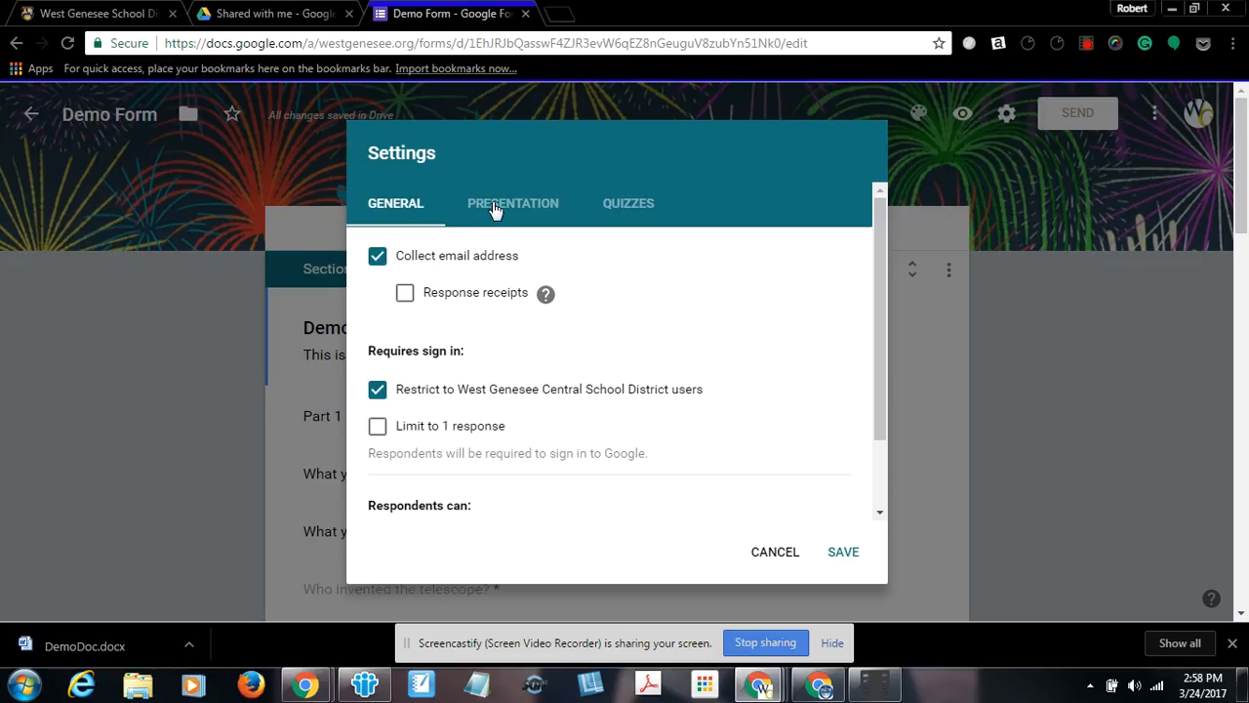
pyautogui.click(842, 551)
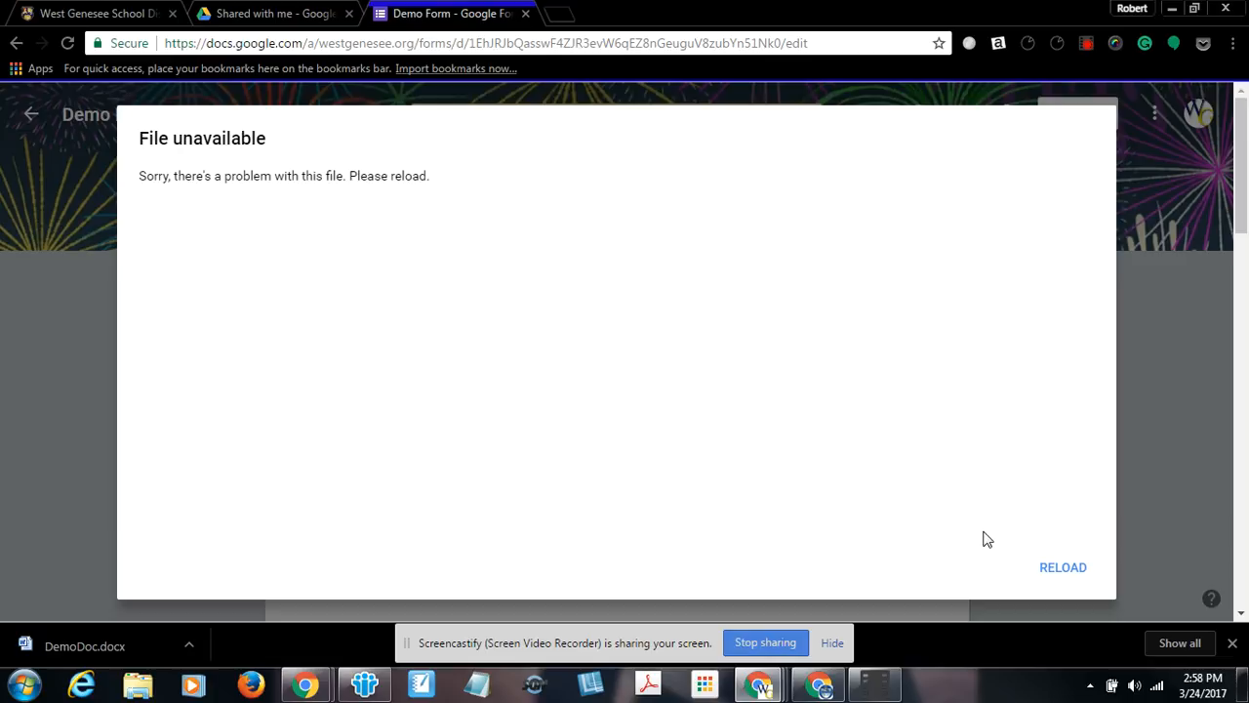
pyautogui.click(1060, 568)
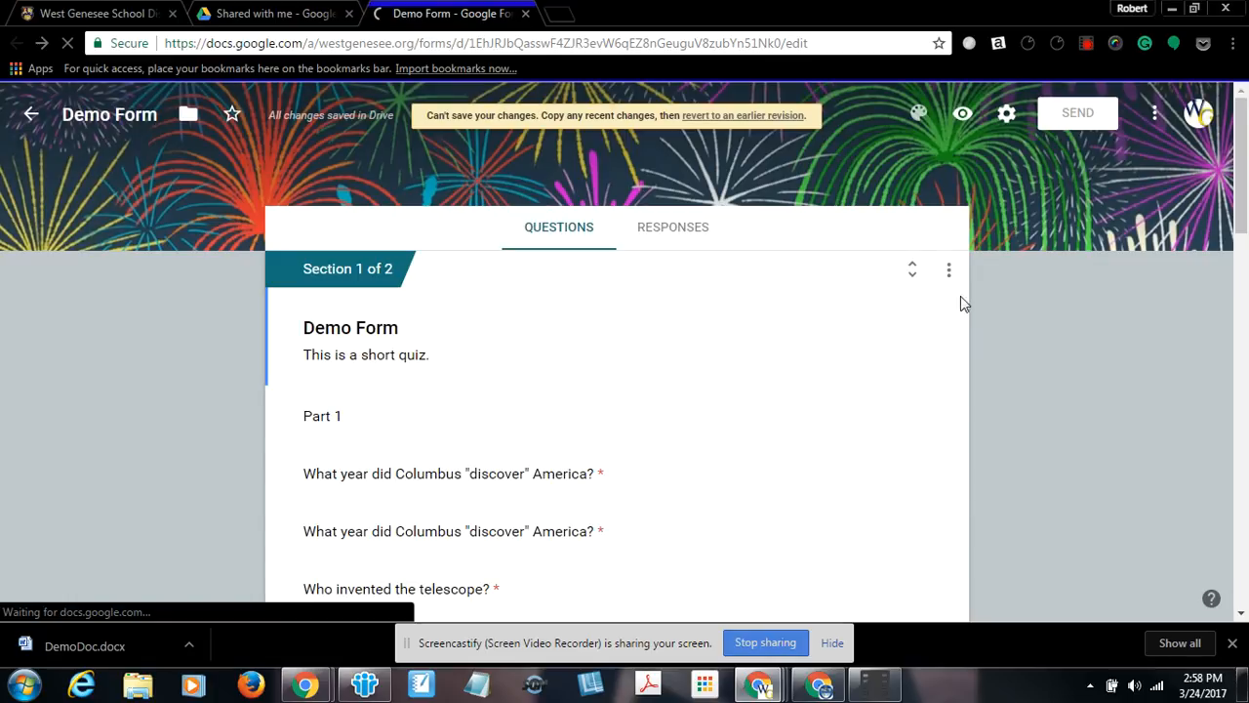
# Step: Turn on email address collection in the form's general settings and save them
pyautogui.click(1006, 114)
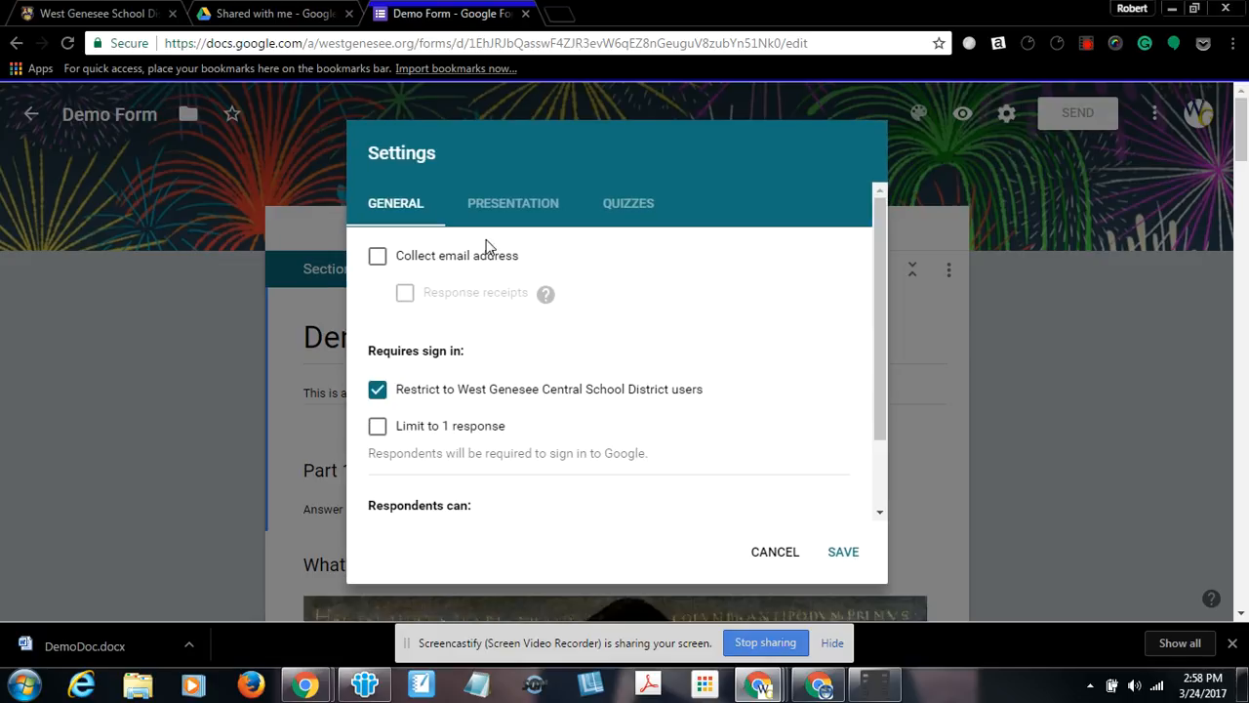
pyautogui.click(378, 258)
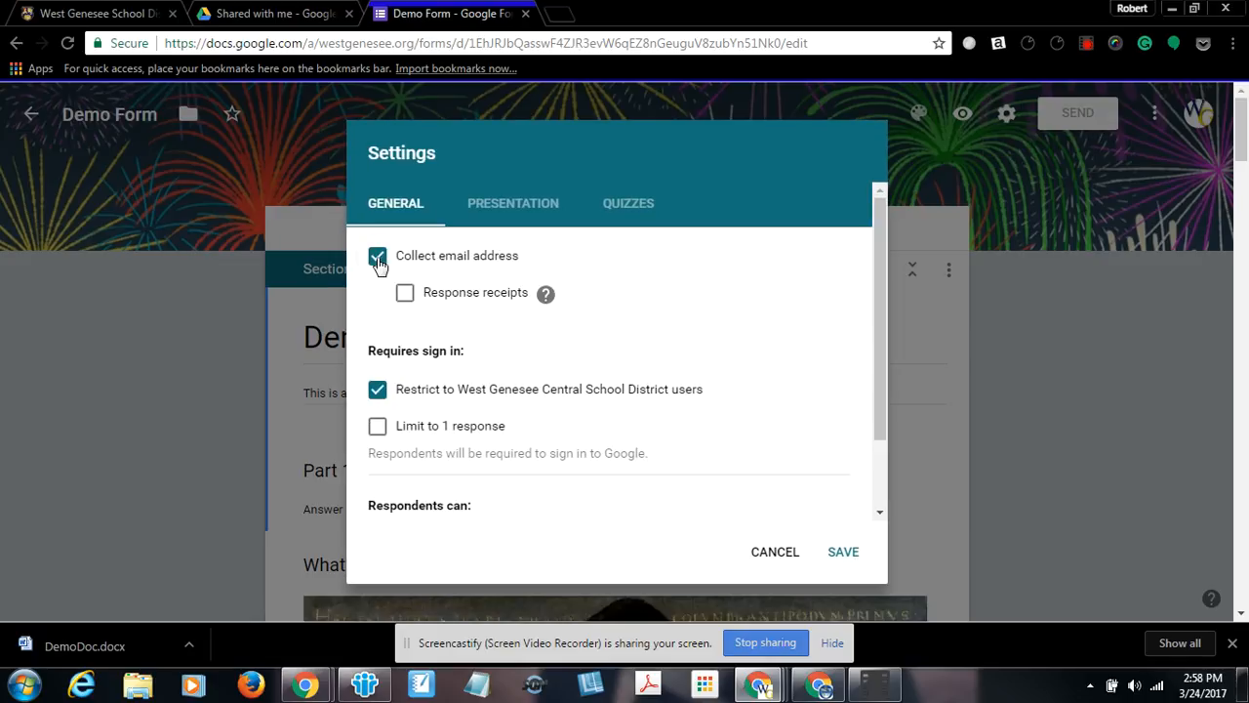
pyautogui.click(838, 552)
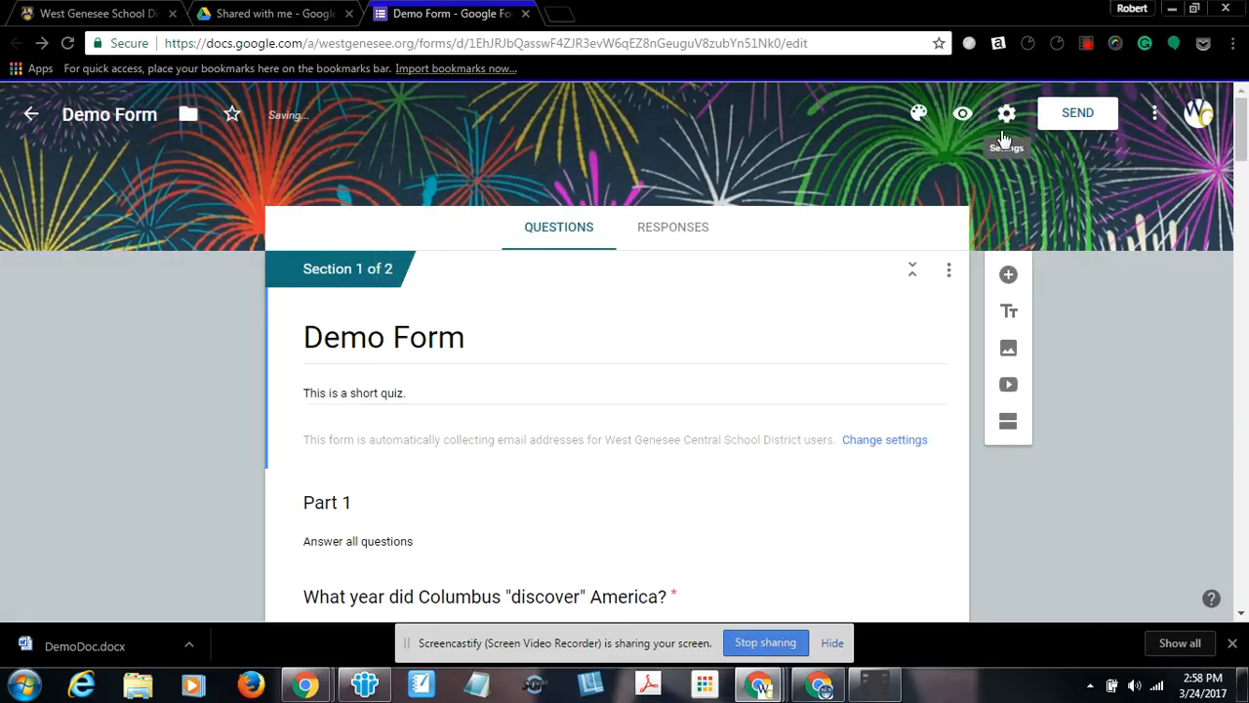
# Step: Make the form a quiz with grades released later, after manual review, and save the settings
pyautogui.click(1008, 115)
pyautogui.click(514, 210)
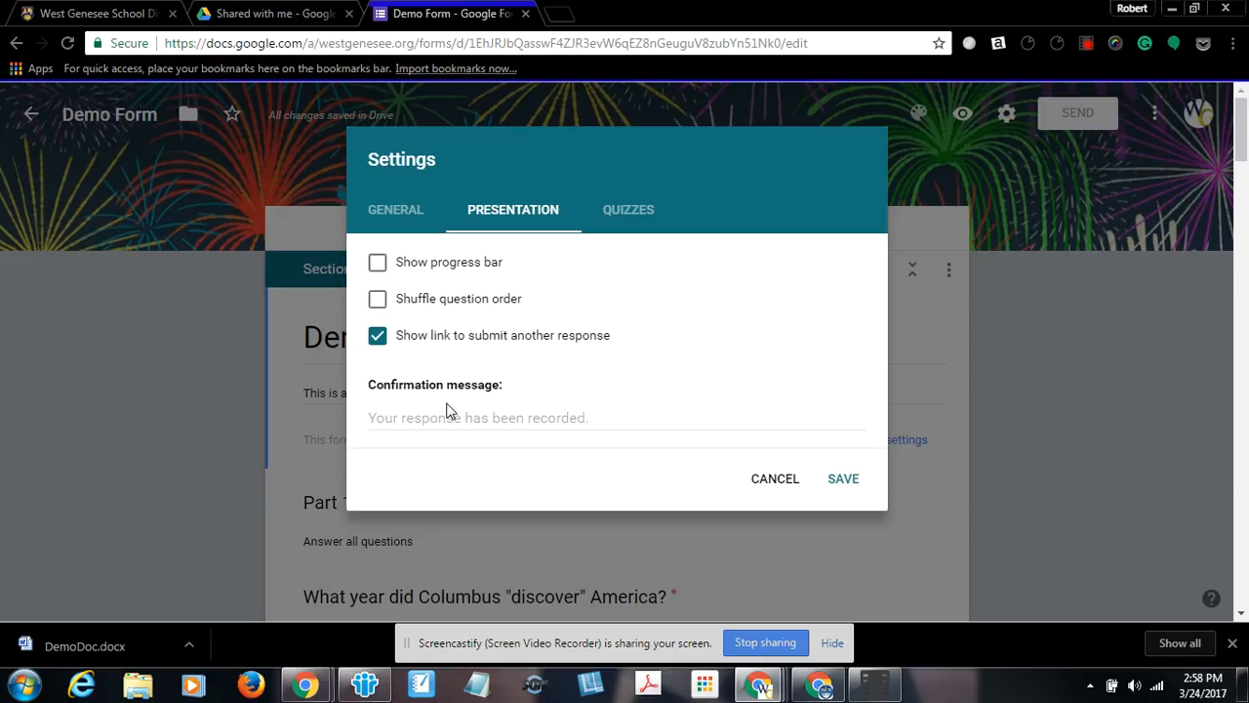
pyautogui.click(625, 213)
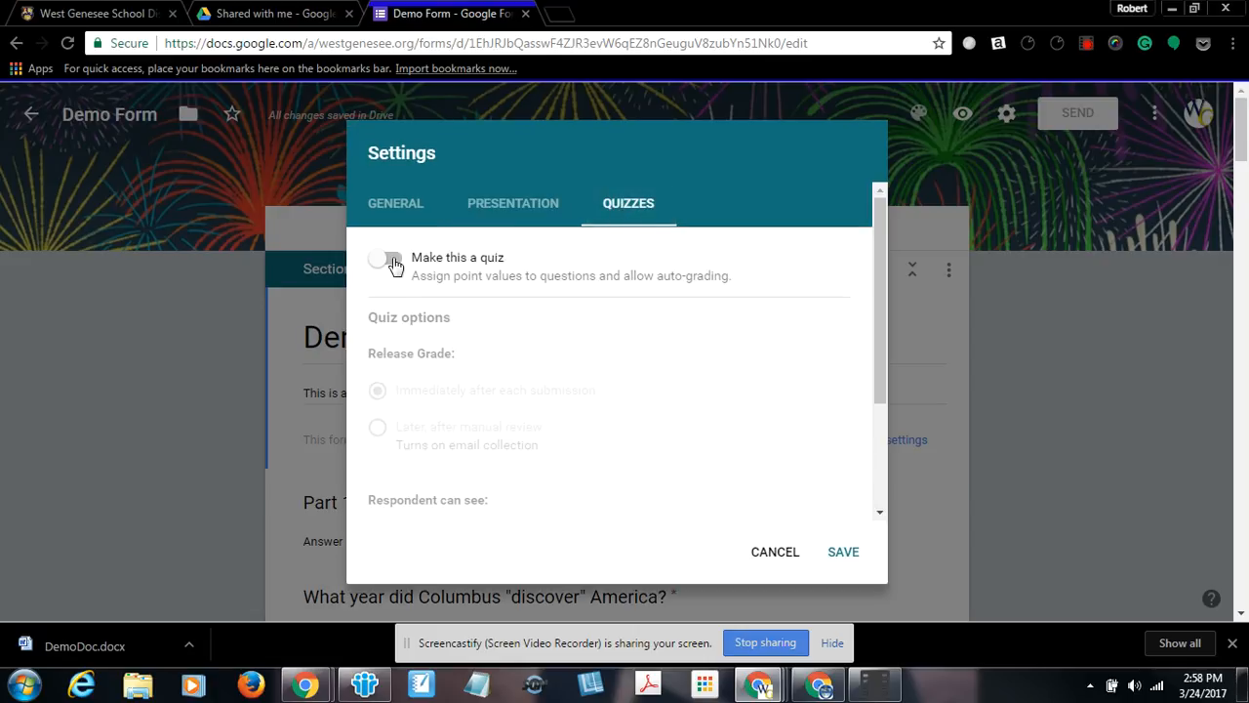
pyautogui.click(394, 265)
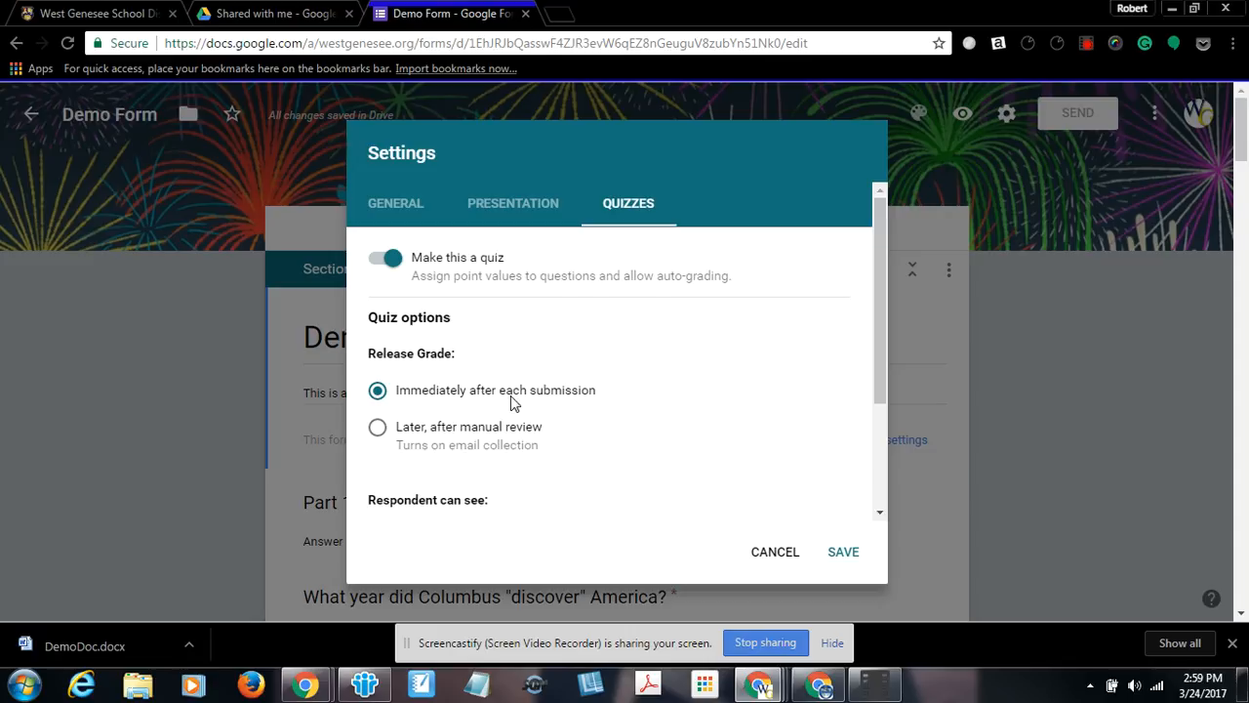
pyautogui.click(377, 427)
pyautogui.scroll(-3, 478, 493)
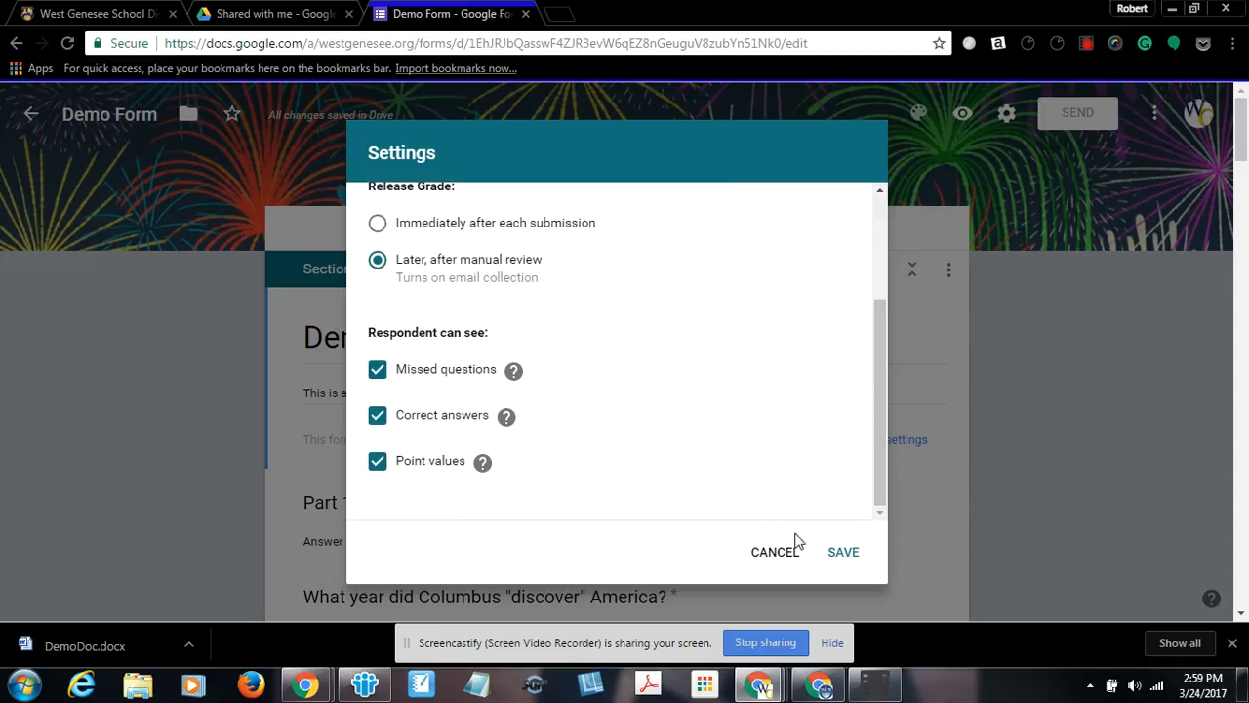
pyautogui.click(843, 551)
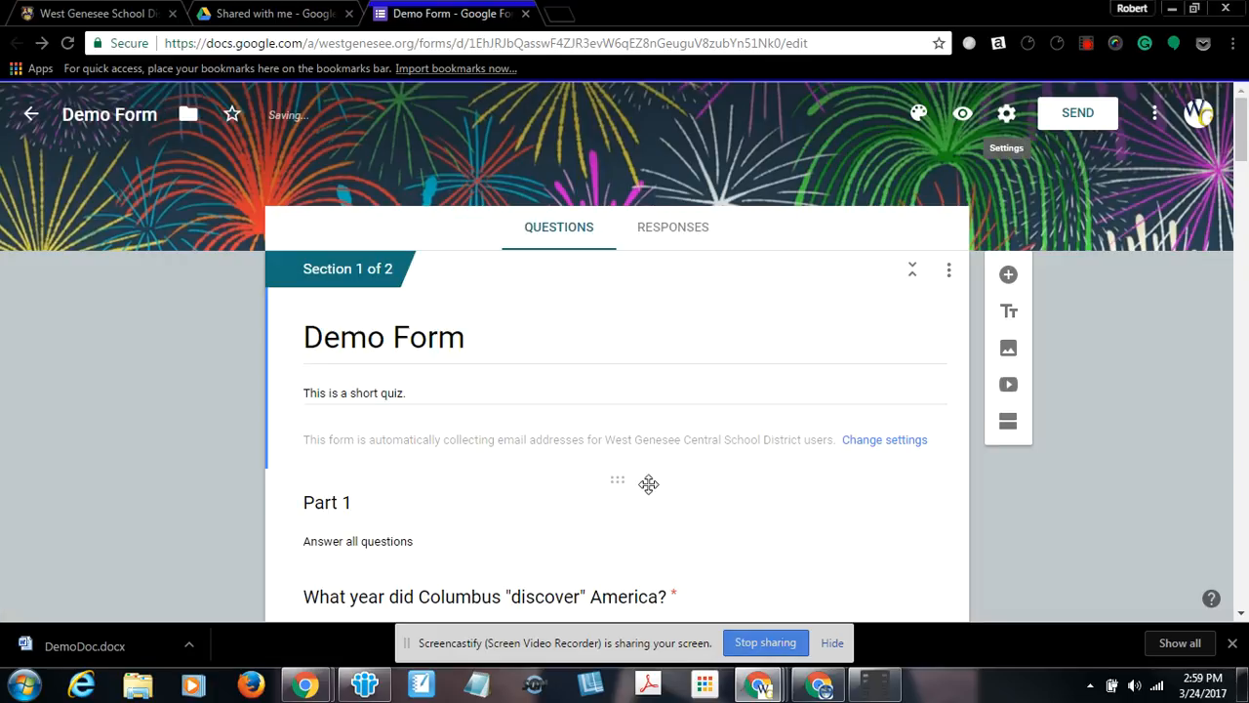
# Step: Open the answer key of the first Columbus question, the multiple-choice one
pyautogui.scroll(-6, 591, 474)
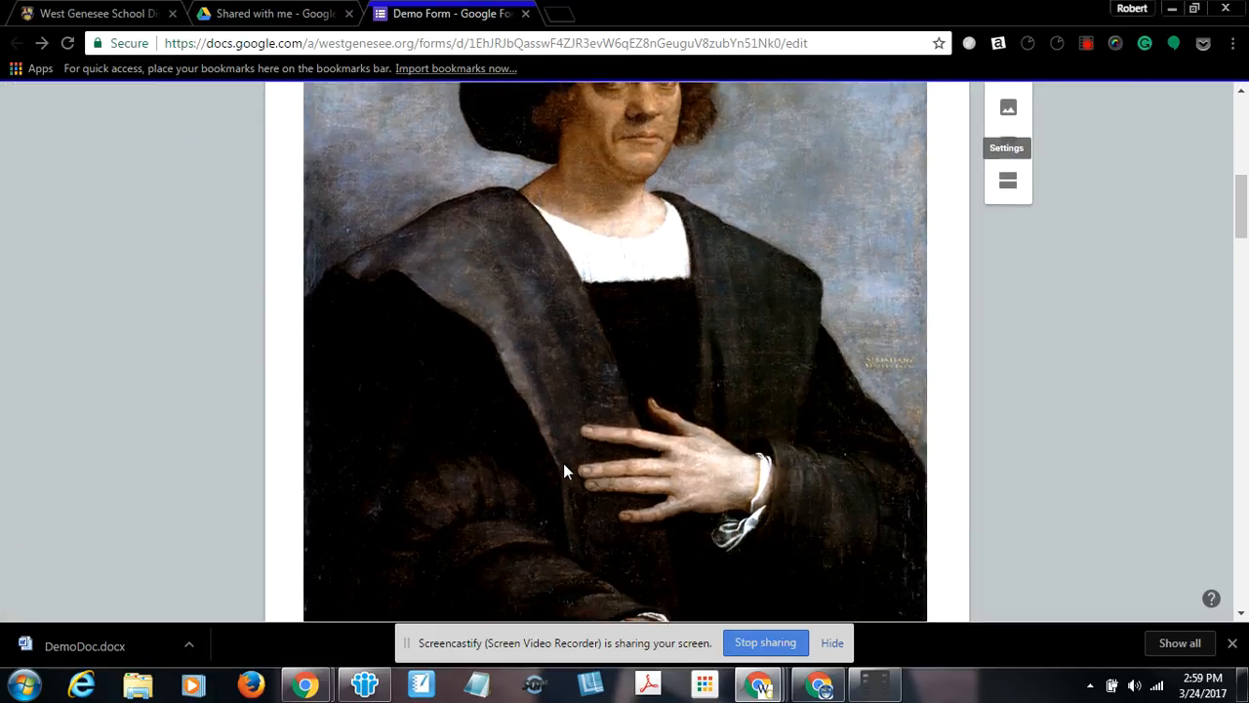
pyautogui.scroll(-4, 564, 469)
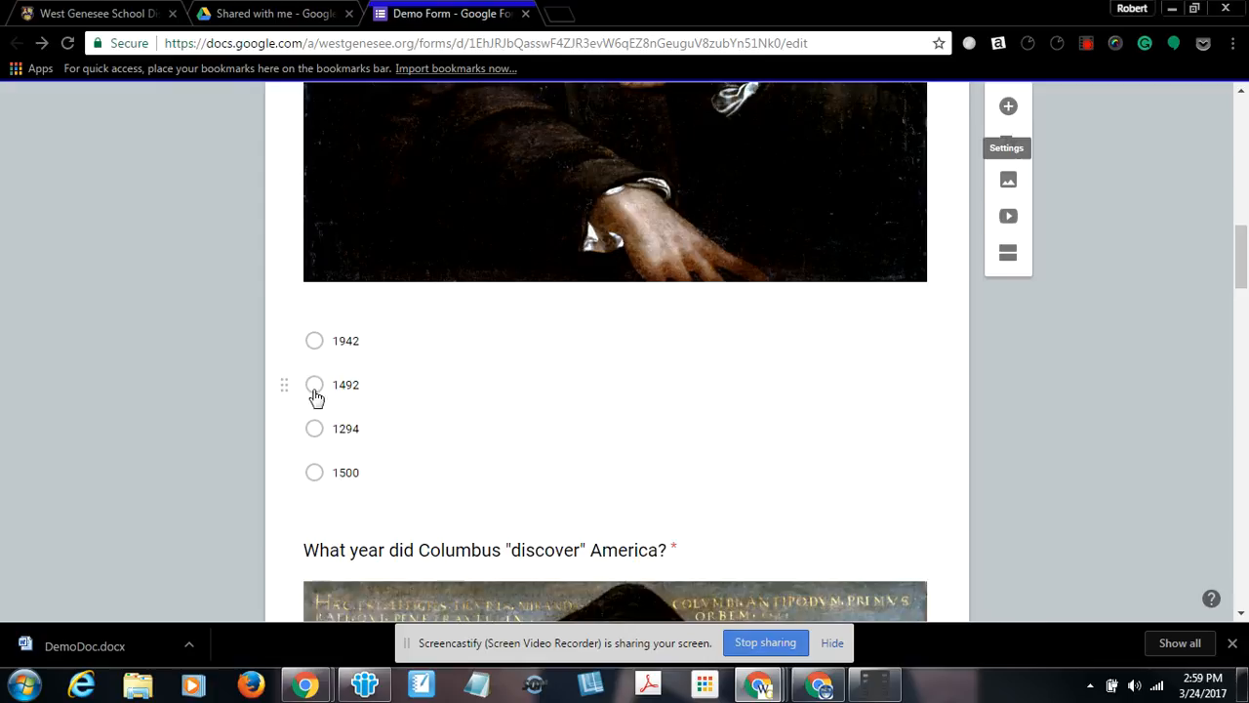
pyautogui.click(313, 391)
pyautogui.scroll(-8, 492, 433)
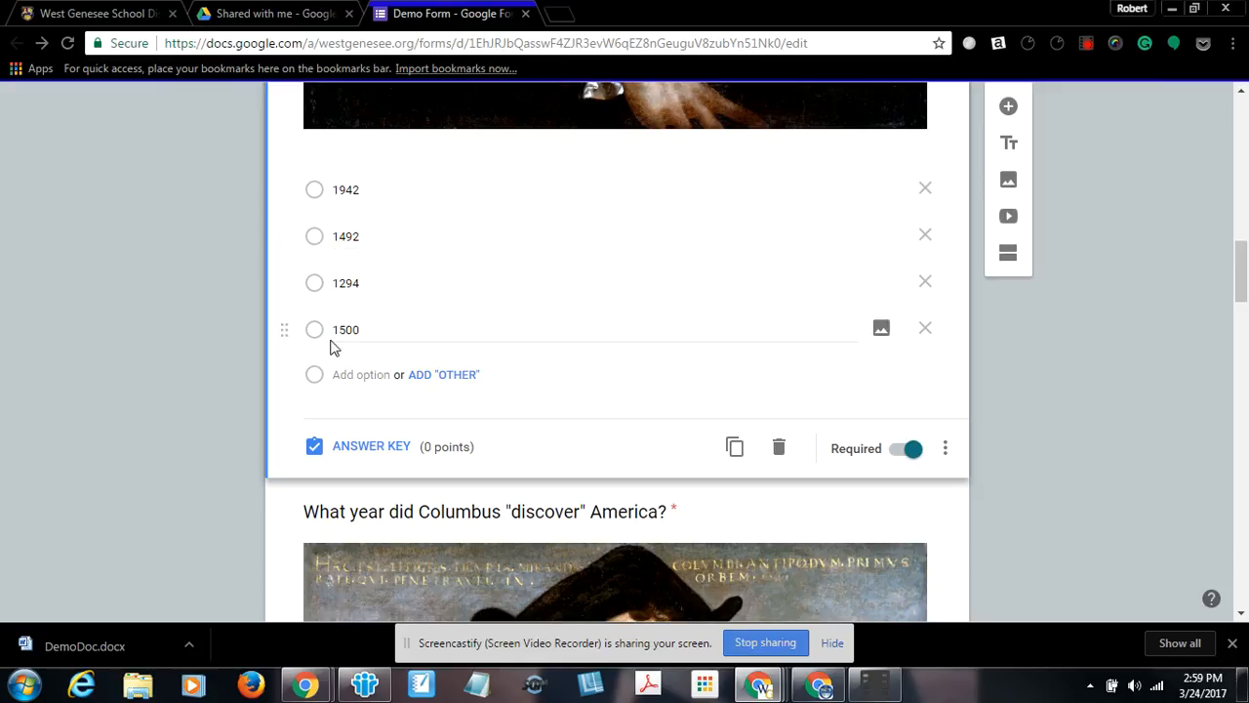
pyautogui.click(376, 447)
pyautogui.scroll(-8, 374, 445)
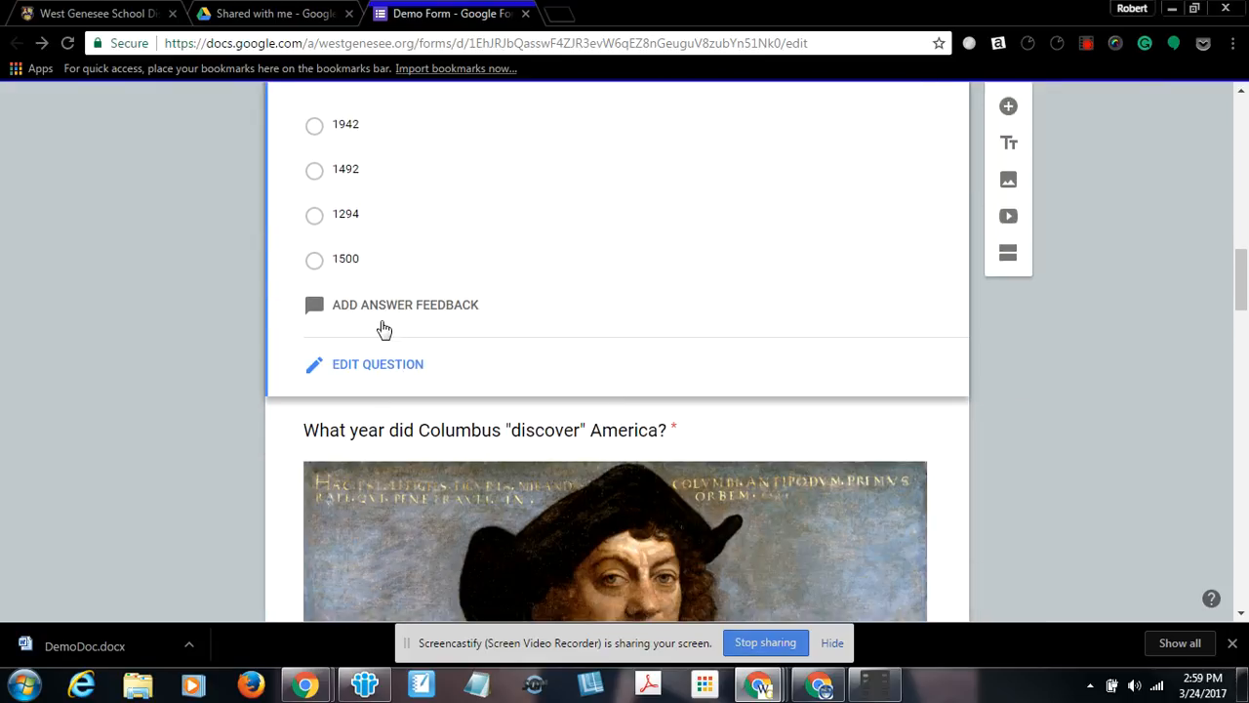
# Step: View the feedback fields for incorrect and correct answers, and close them without adding feedback
pyautogui.click(367, 313)
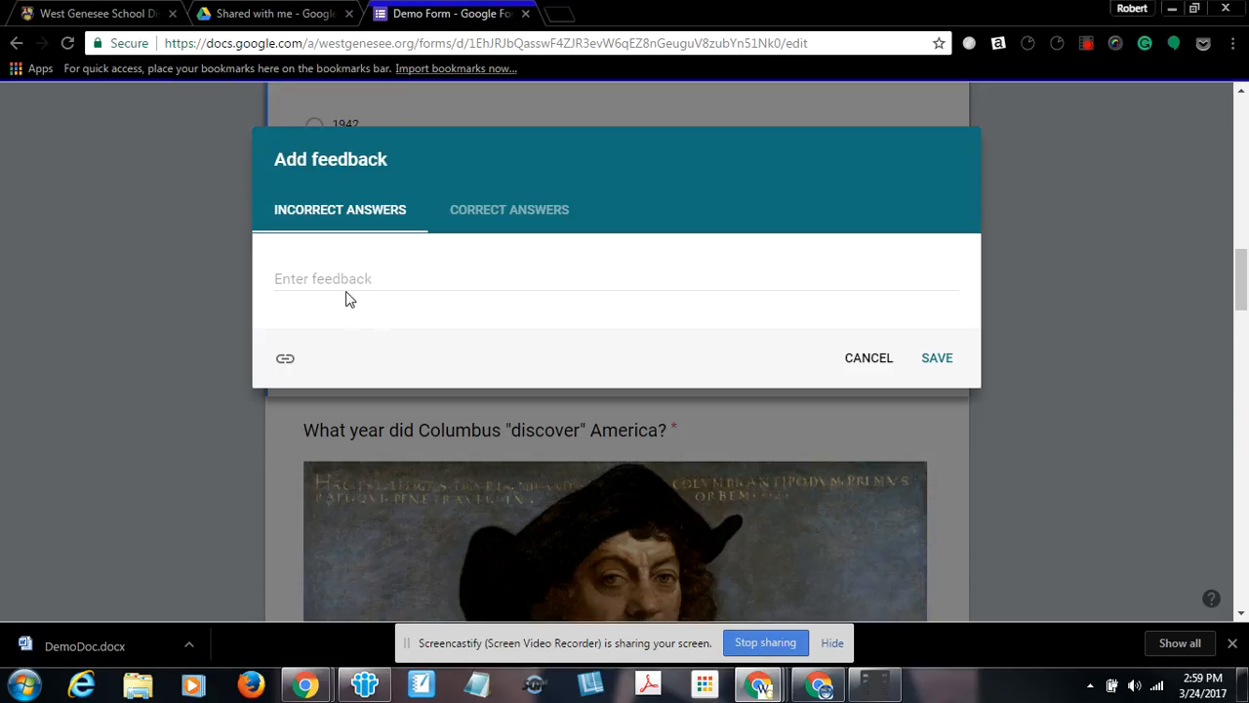
pyautogui.click(489, 222)
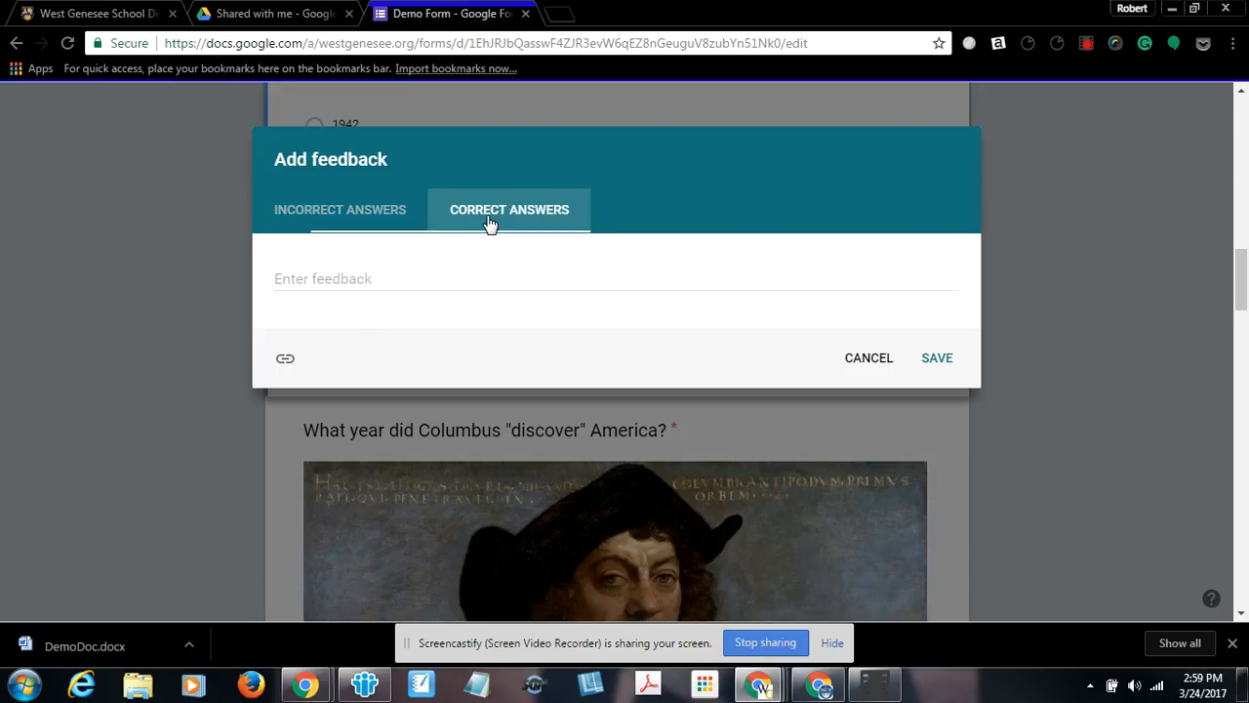
pyautogui.click(329, 220)
pyautogui.click(855, 361)
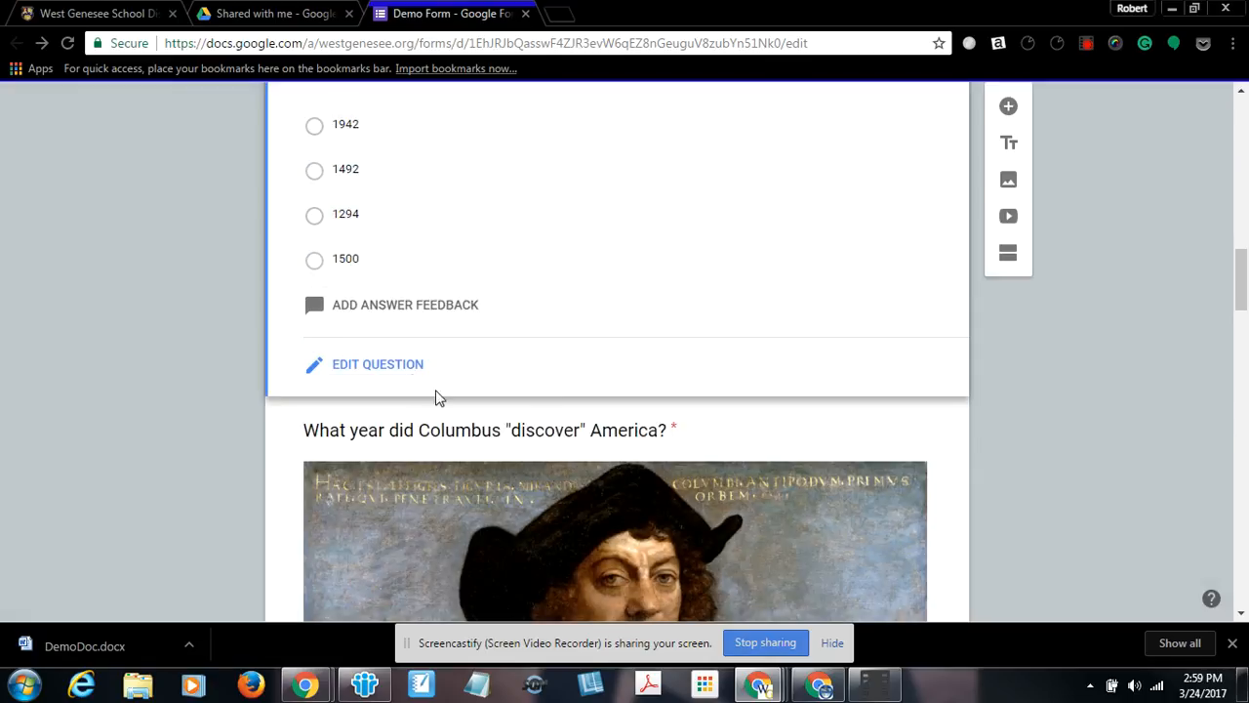
# Step: Mark 1492 as the correct answer to the first Columbus question
pyautogui.scroll(1, 413, 366)
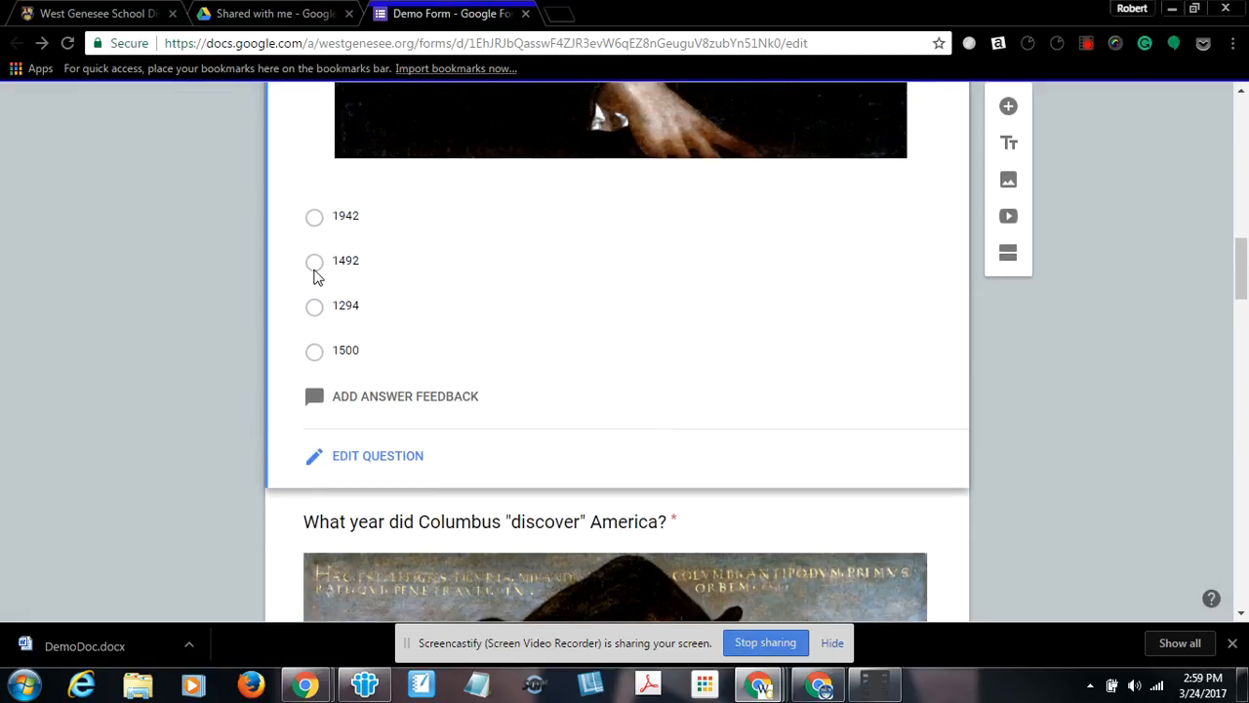
pyautogui.click(314, 264)
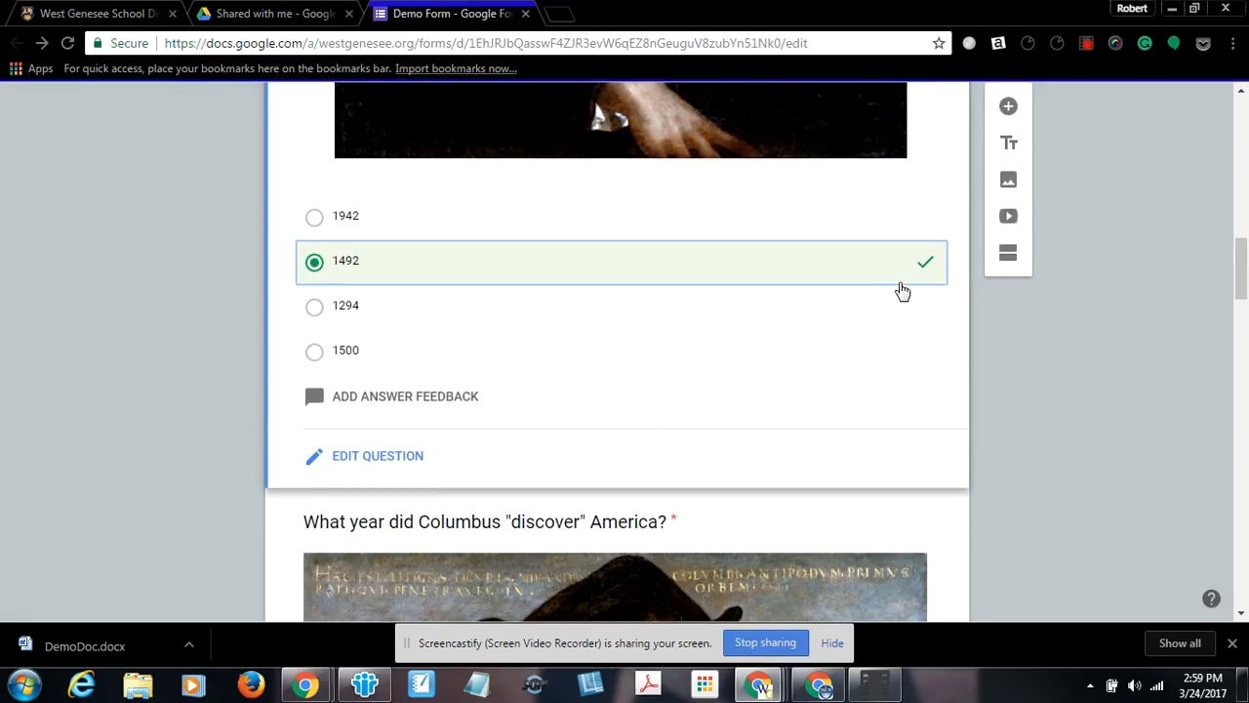
pyautogui.scroll(-1, 464, 418)
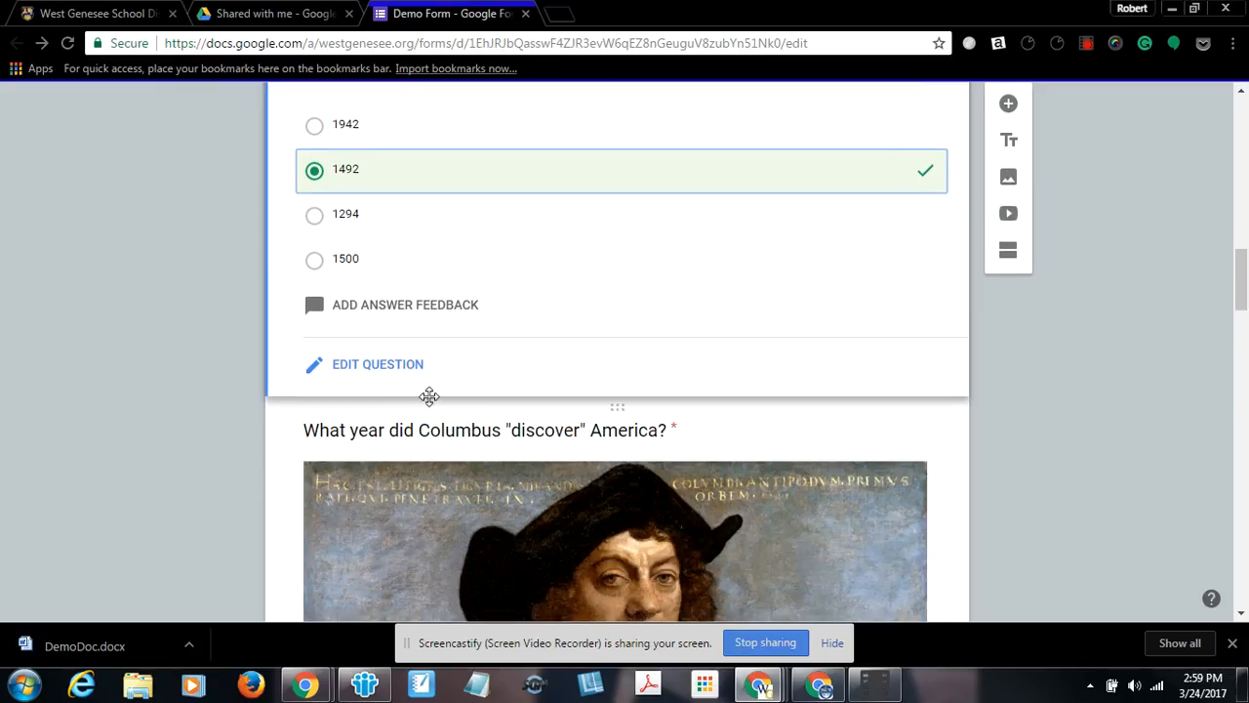
# Step: Open the answer key of the second Columbus question, the one with numbered options
pyautogui.scroll(-6, 479, 377)
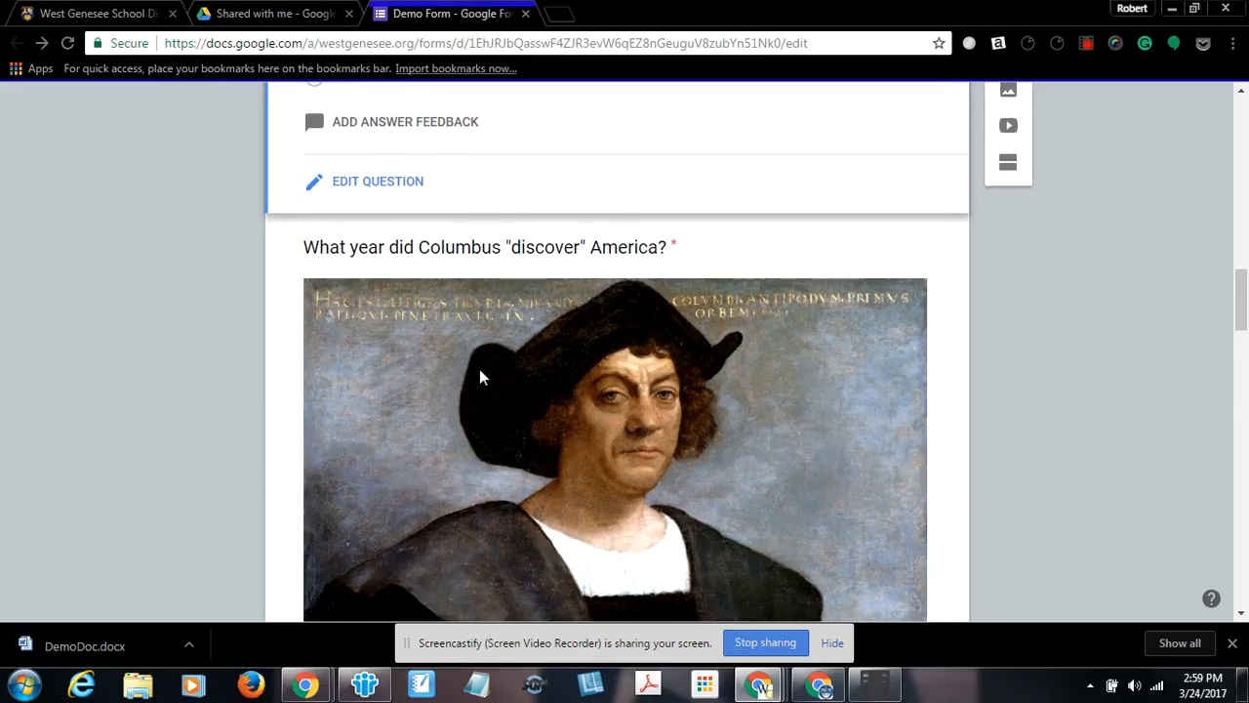
pyautogui.scroll(-5, 479, 377)
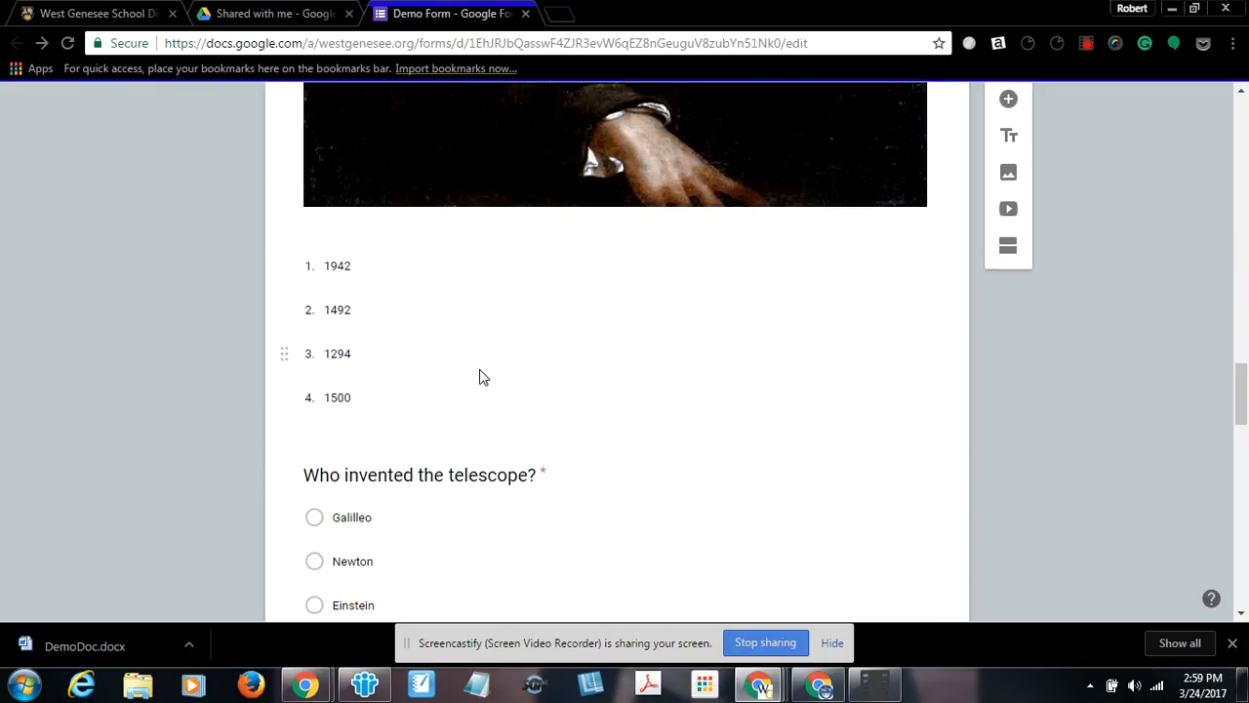
pyautogui.scroll(-1, 396, 354)
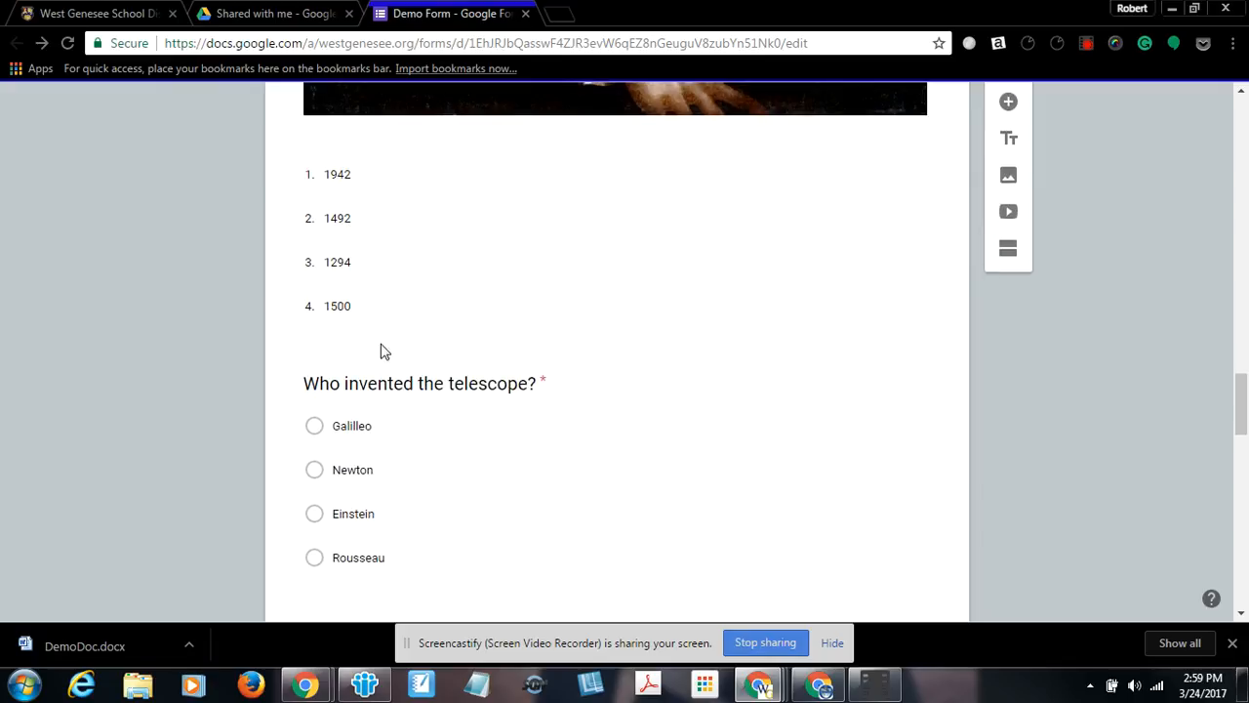
pyautogui.click(328, 223)
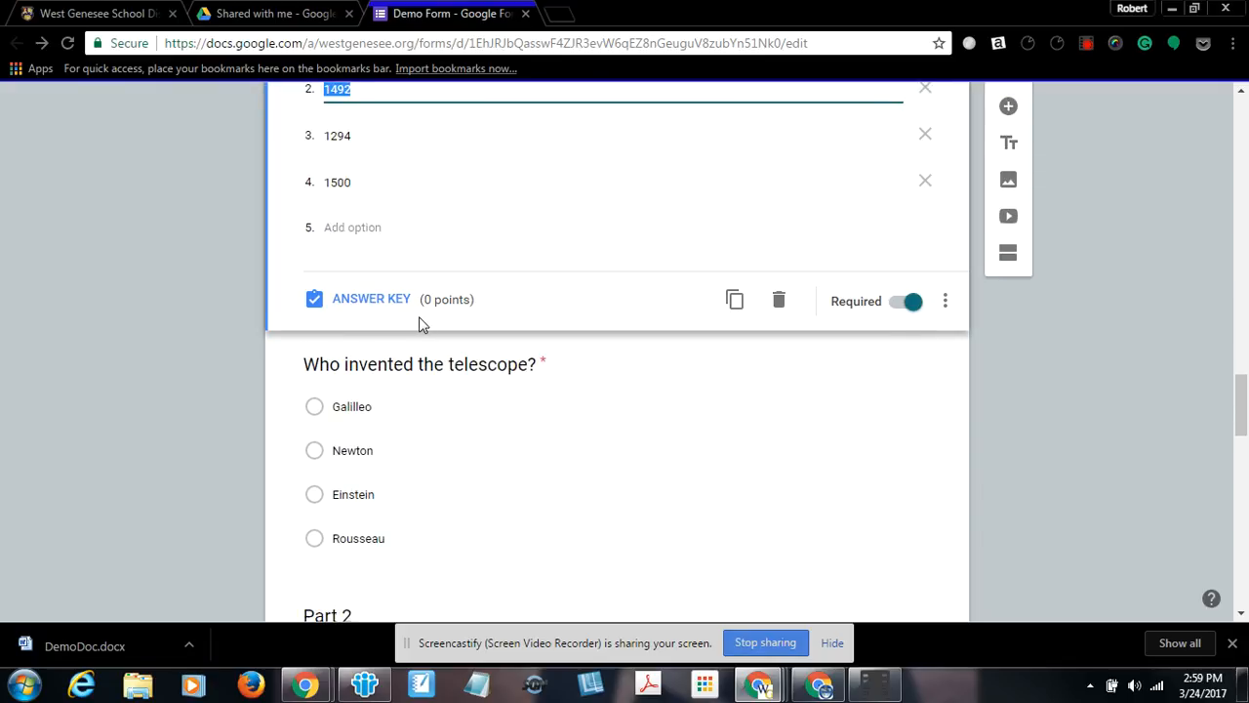
pyautogui.scroll(2, 421, 322)
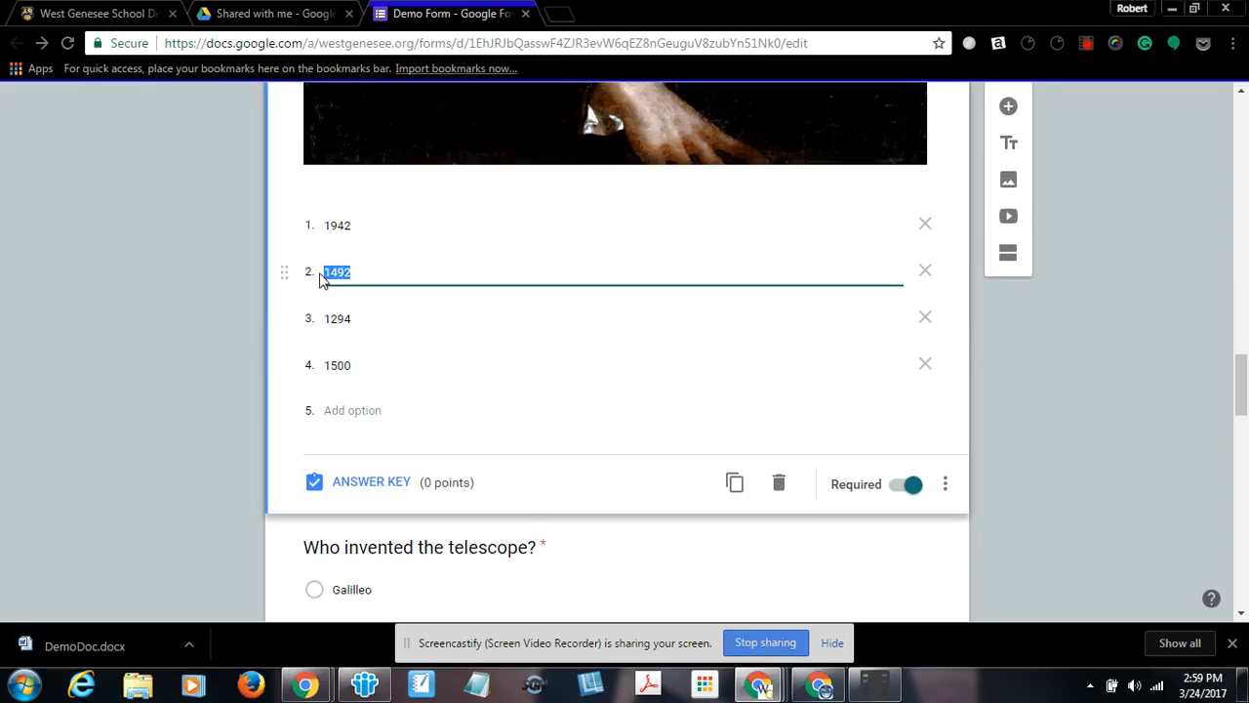
pyautogui.click(430, 488)
pyautogui.click(396, 482)
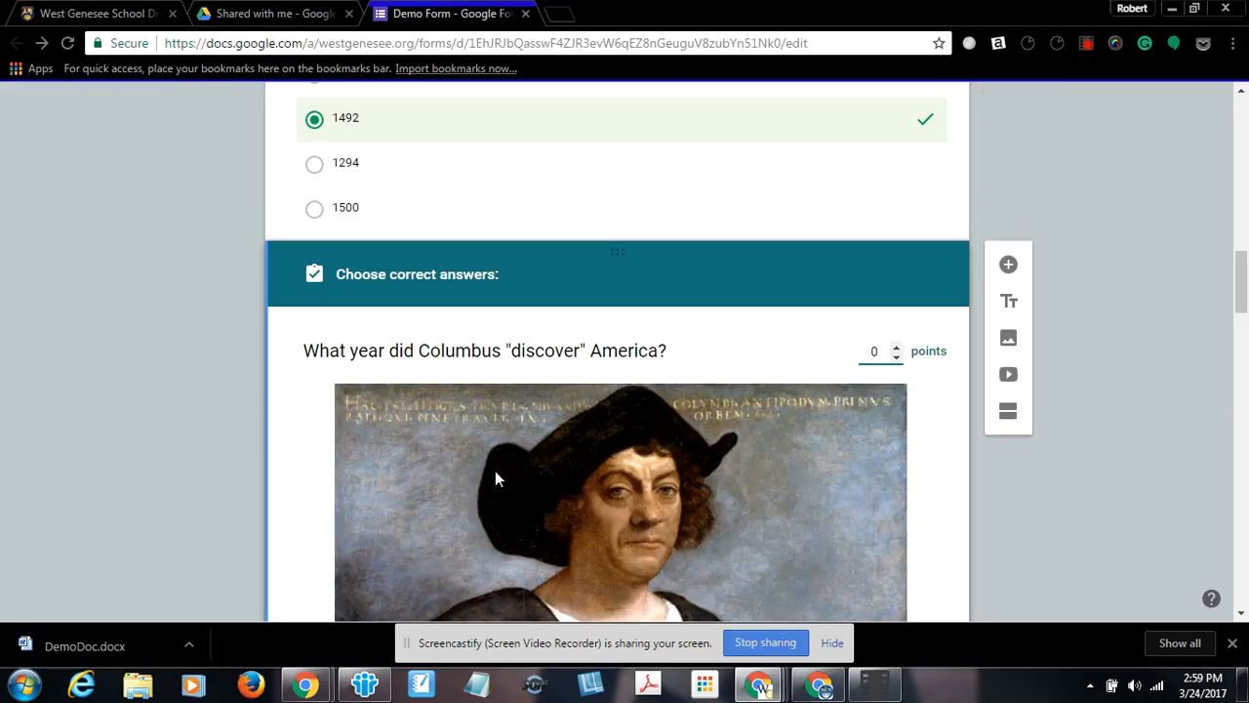
# Step: Try raising and lowering the second Columbus question's point value, and return to the start of the form
pyautogui.click(897, 348)
pyautogui.click(898, 358)
pyautogui.scroll(-5, 915, 408)
pyautogui.scroll(10, 916, 408)
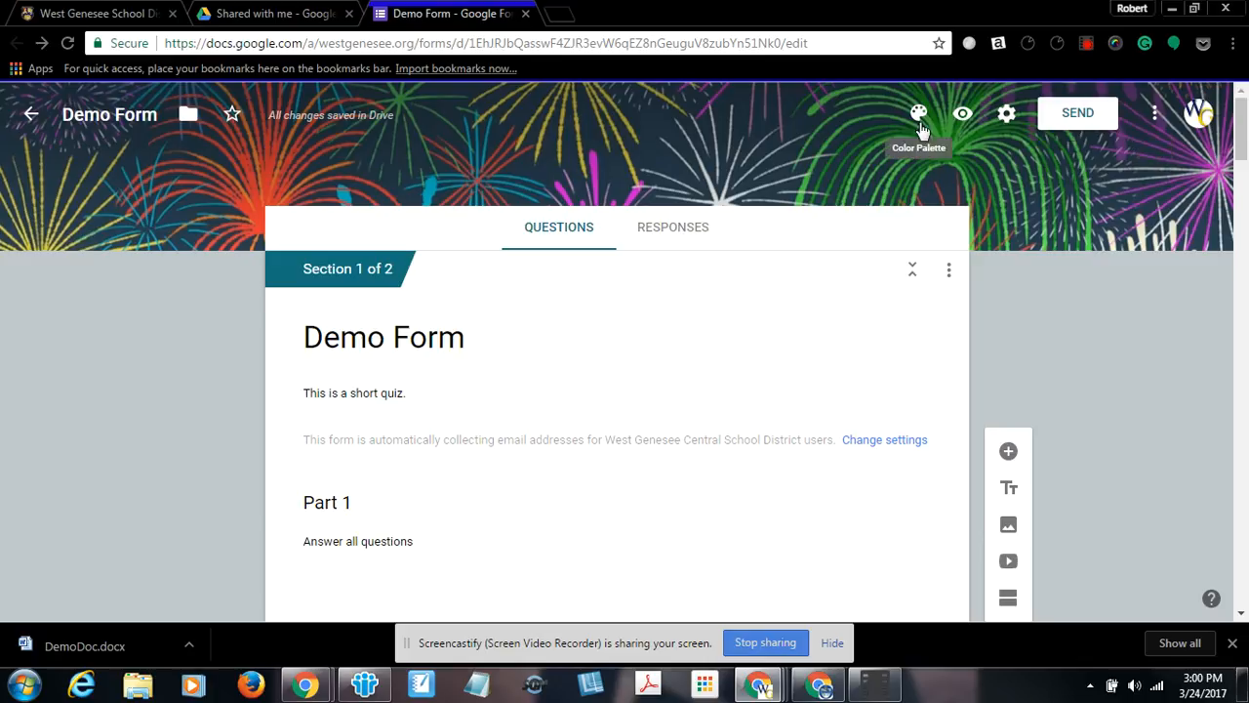
# Step: View the Demo Form's quiz settings, and close them without making changes
pyautogui.click(1002, 117)
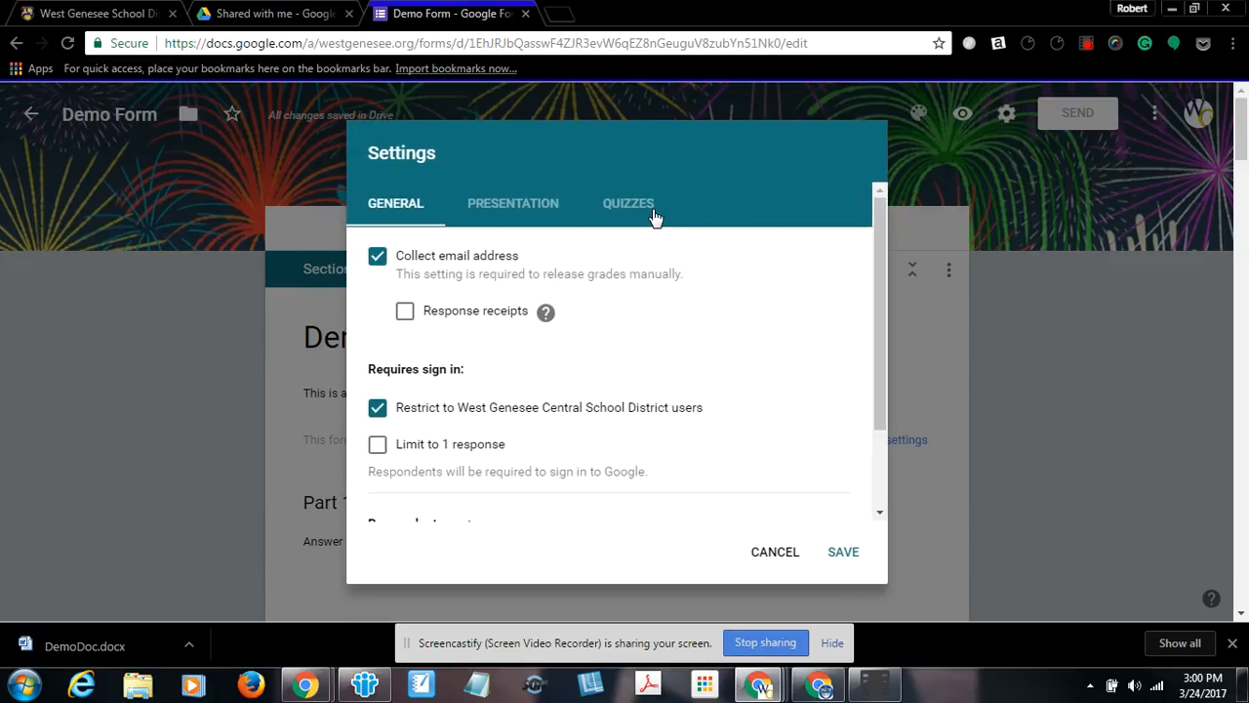
pyautogui.click(641, 209)
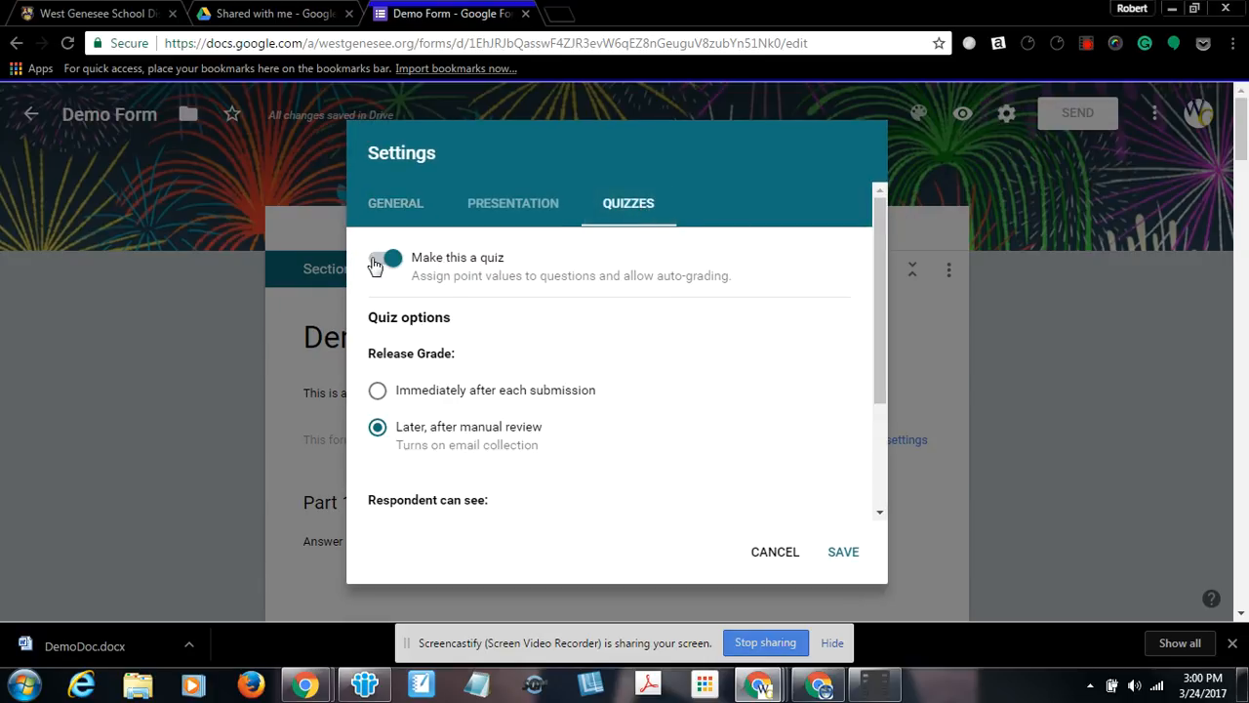
pyautogui.click(774, 554)
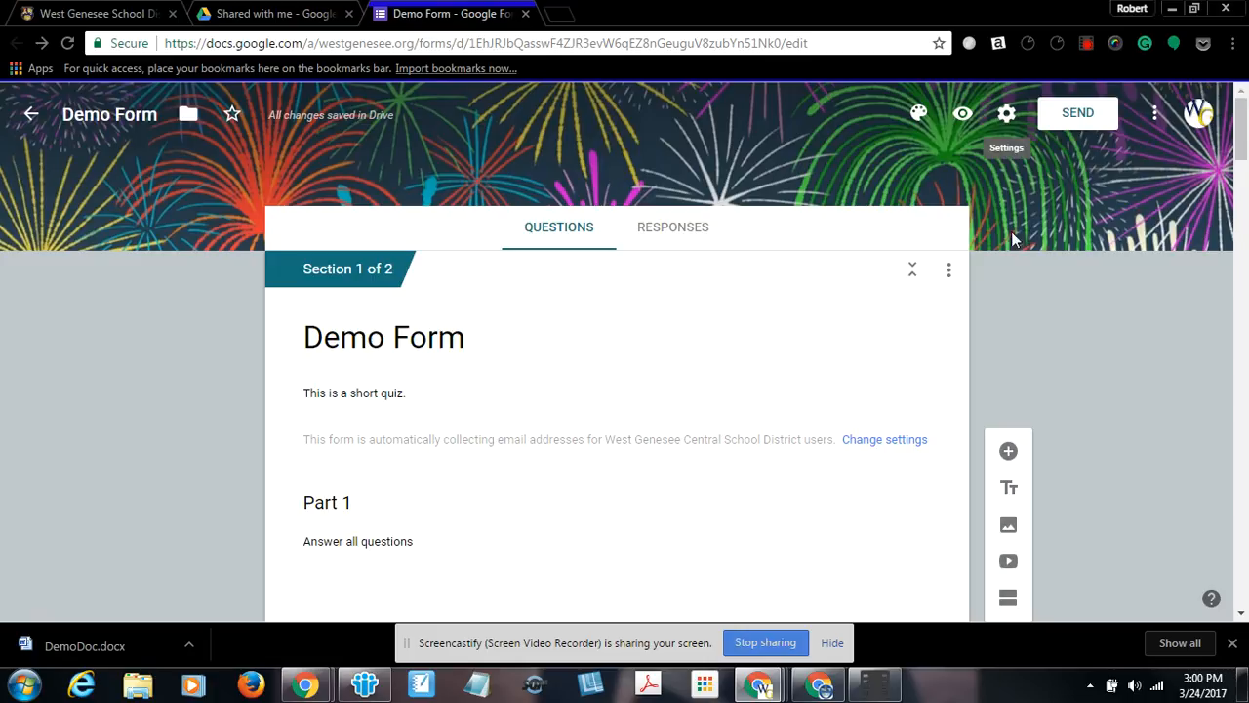
# Step: Show the Demo Form's shareable link in the send options and select it, closing the dialog without sending
pyautogui.click(1083, 122)
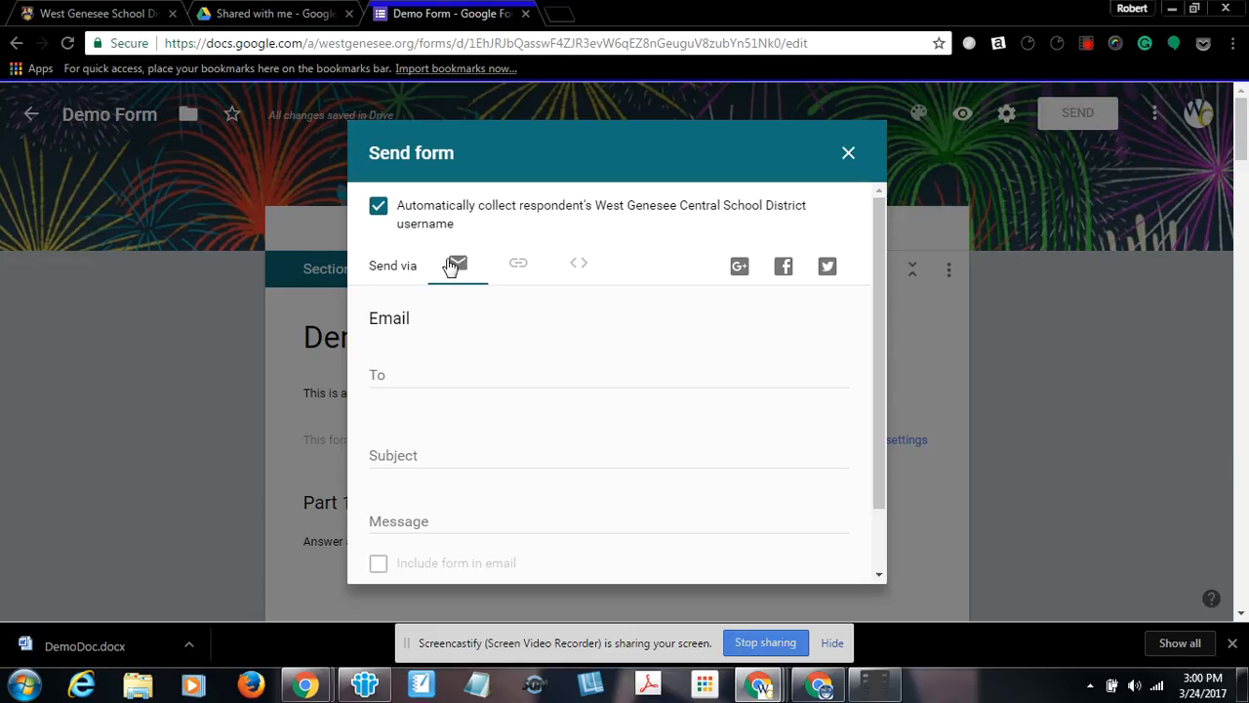
pyautogui.click(518, 273)
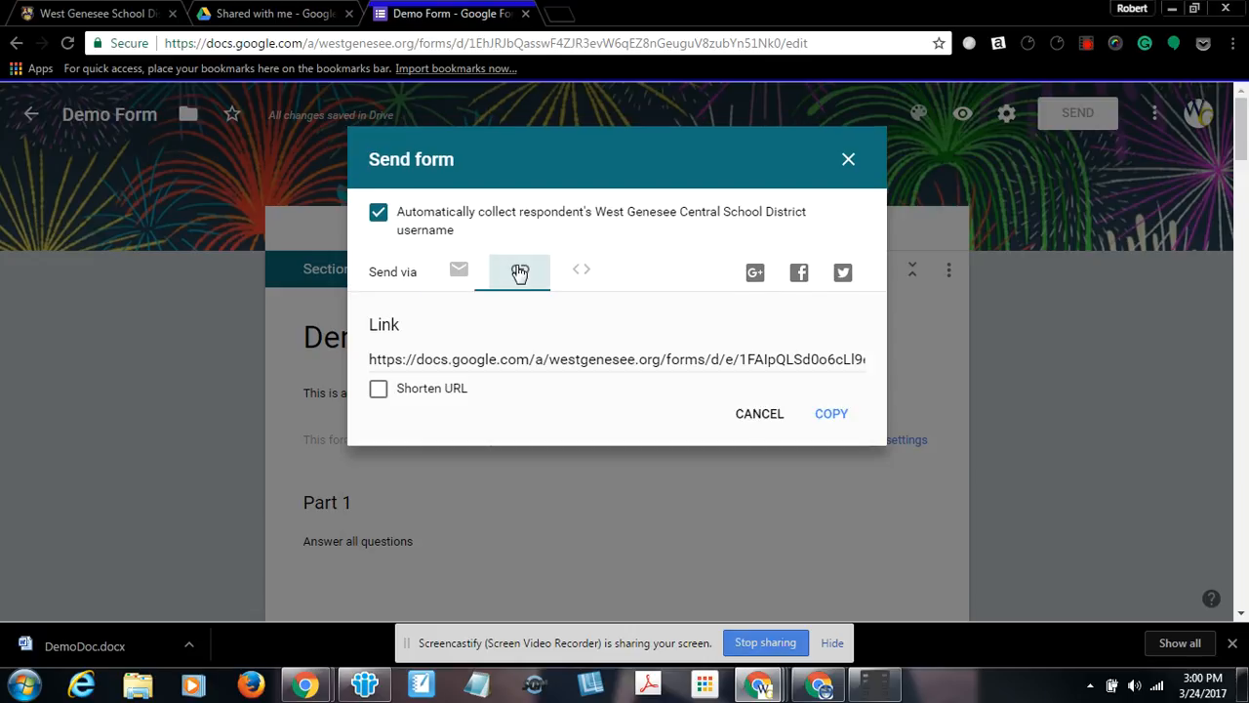
pyautogui.click(390, 361)
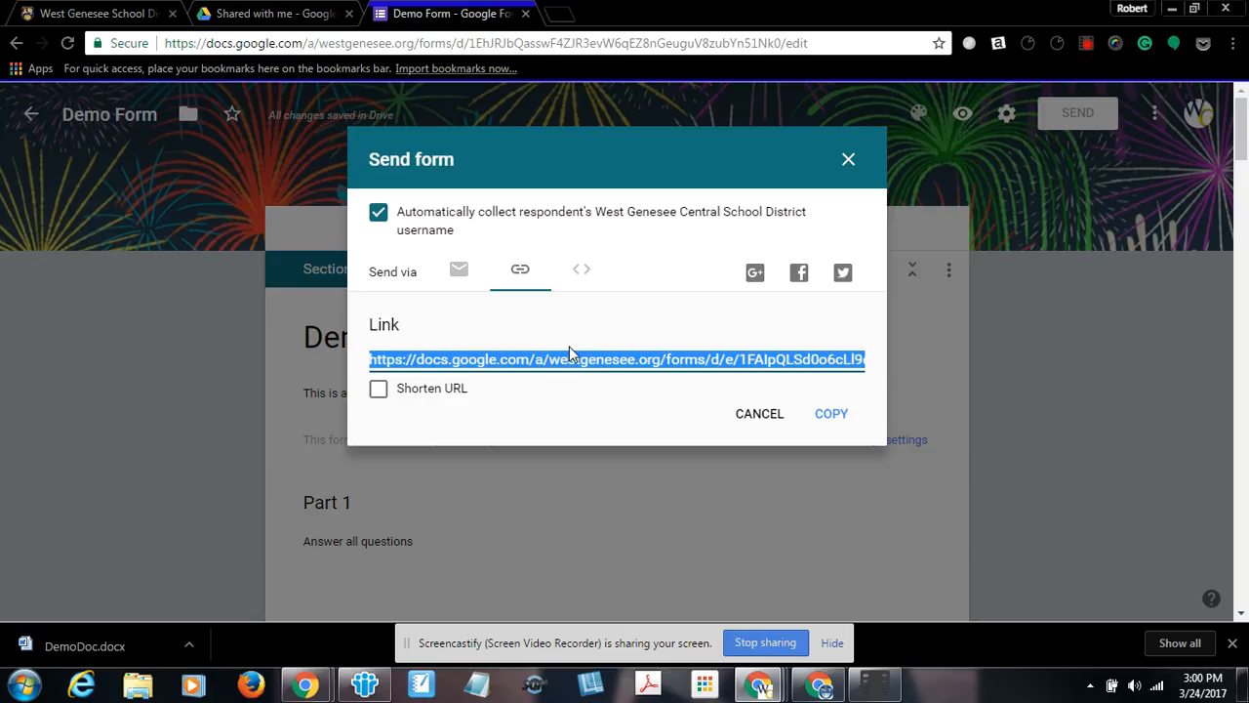
pyautogui.click(759, 416)
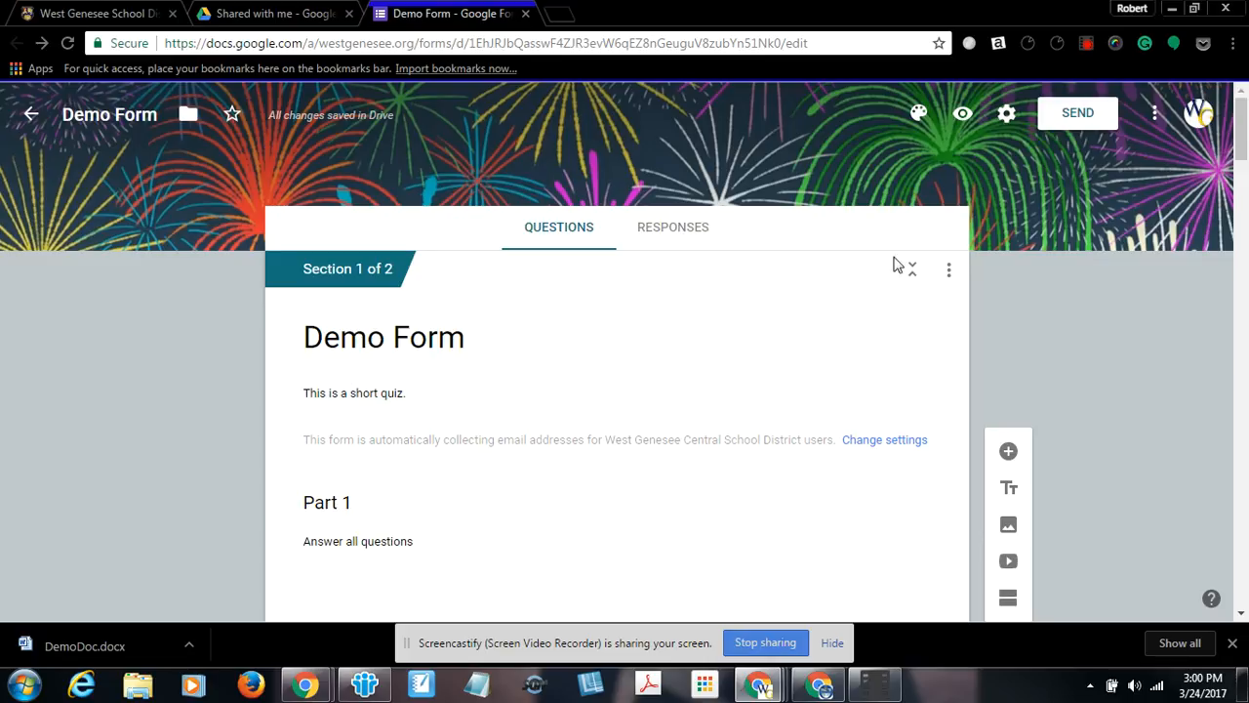
pyautogui.click(1091, 116)
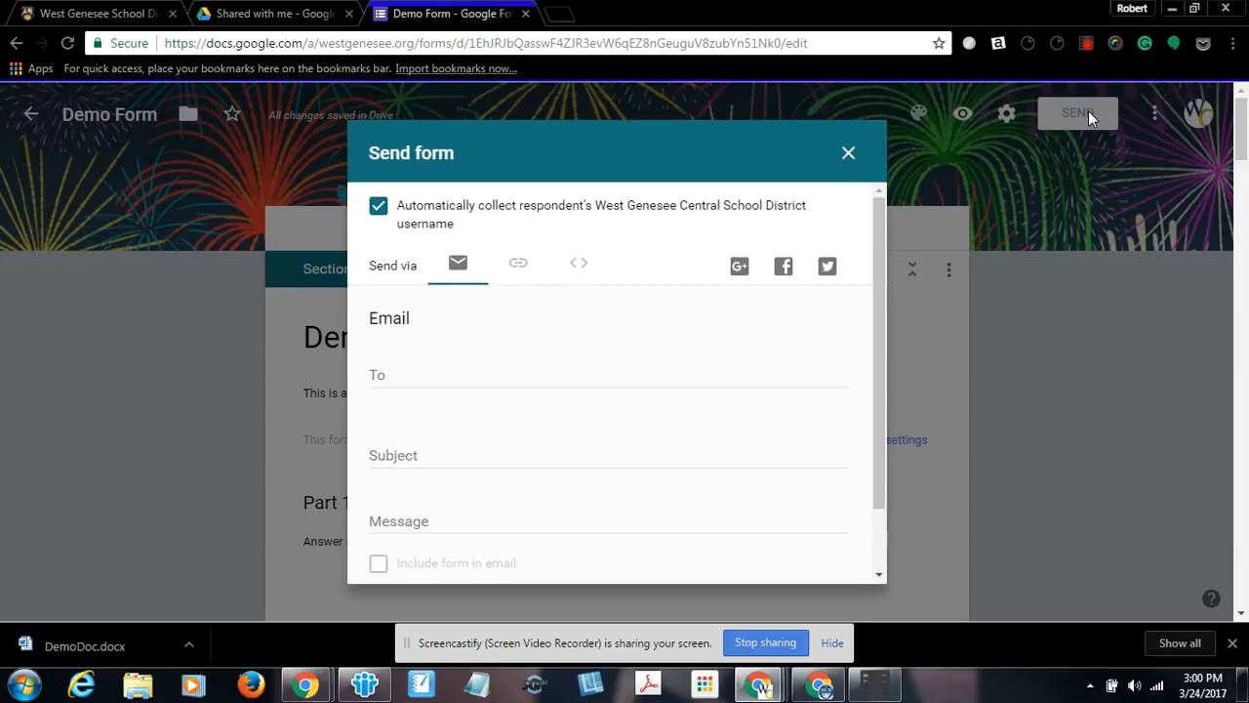
pyautogui.click(516, 268)
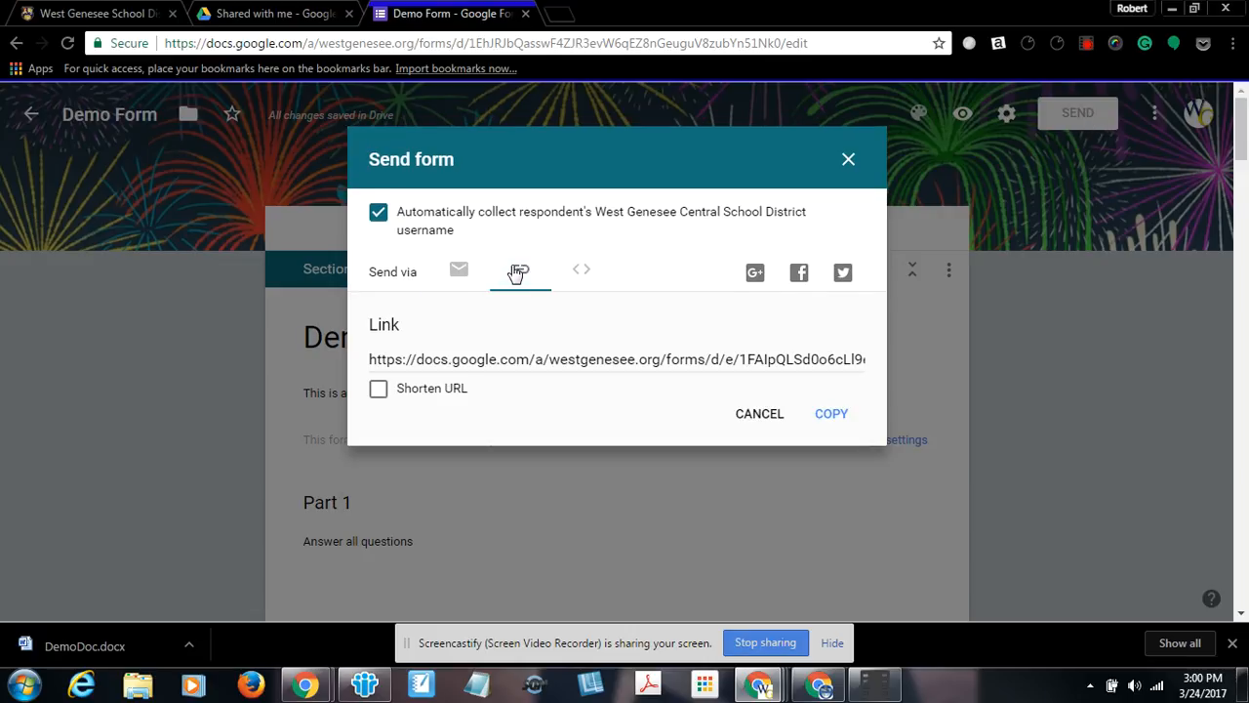
pyautogui.click(455, 360)
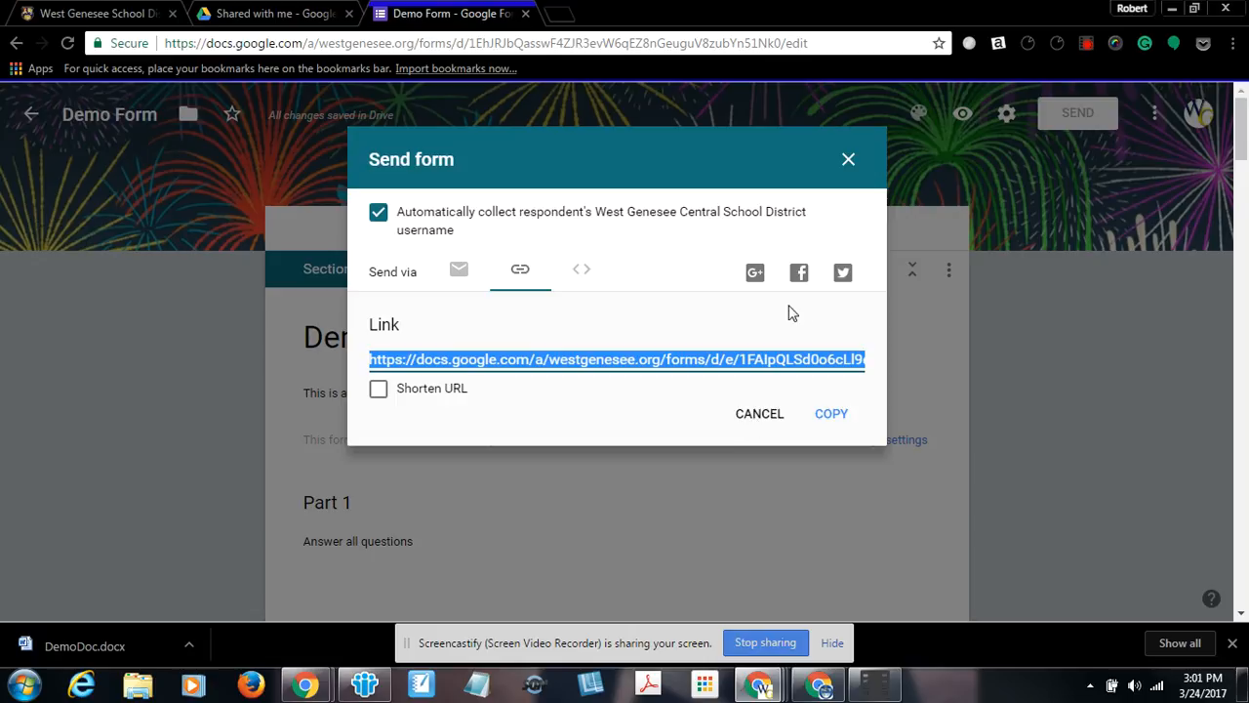
pyautogui.click(845, 162)
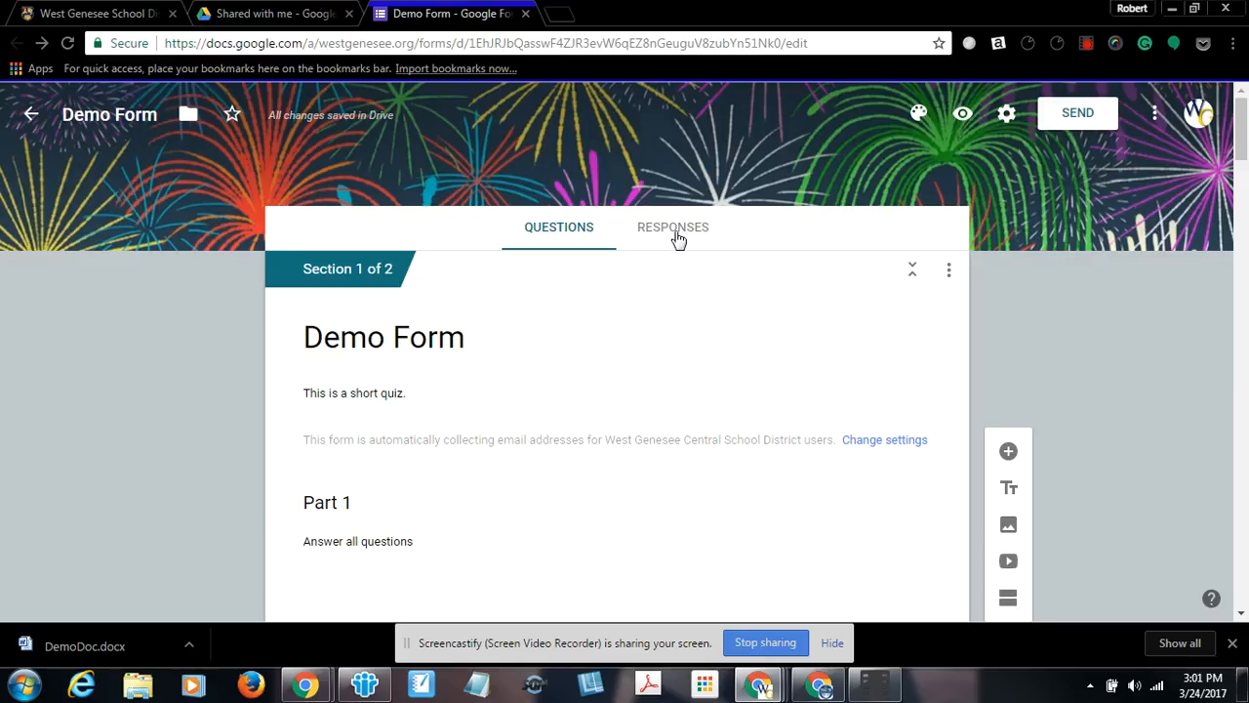
# Step: View the Demo Form's responses, and open the shared Google Form Quiz from Drive in the new Google Forms
pyautogui.click(683, 236)
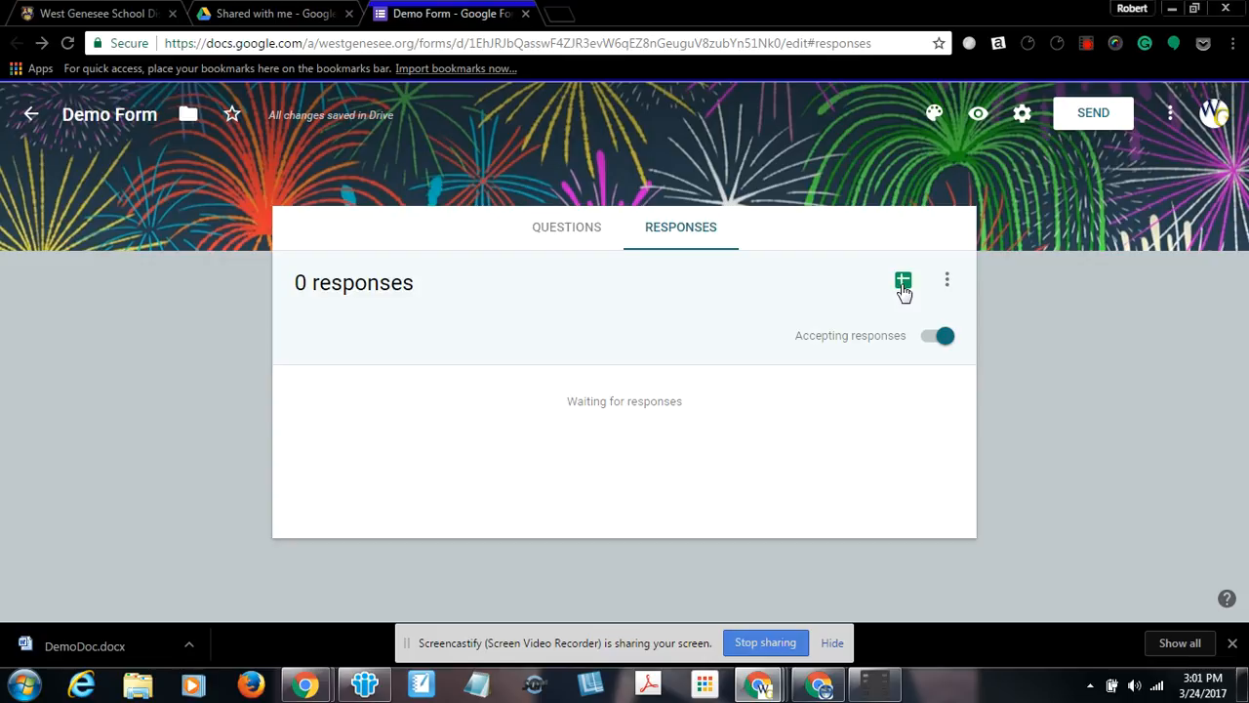
pyautogui.click(236, 16)
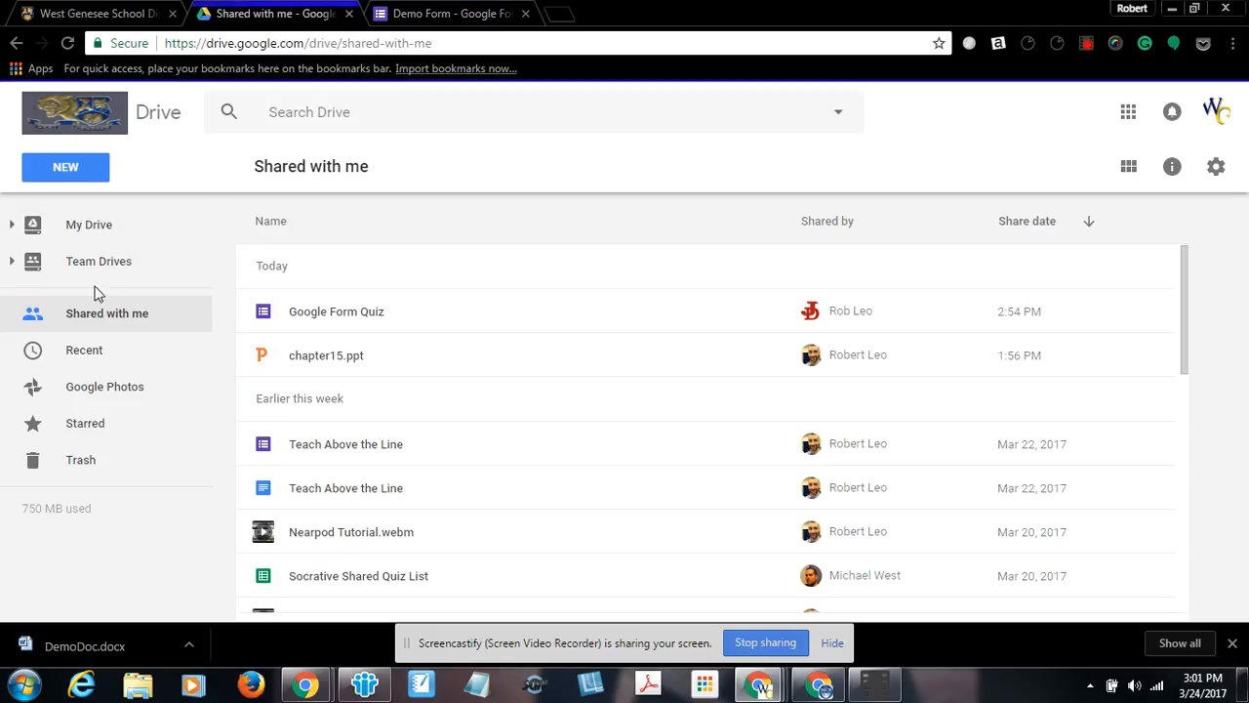
pyautogui.doubleClick(325, 317)
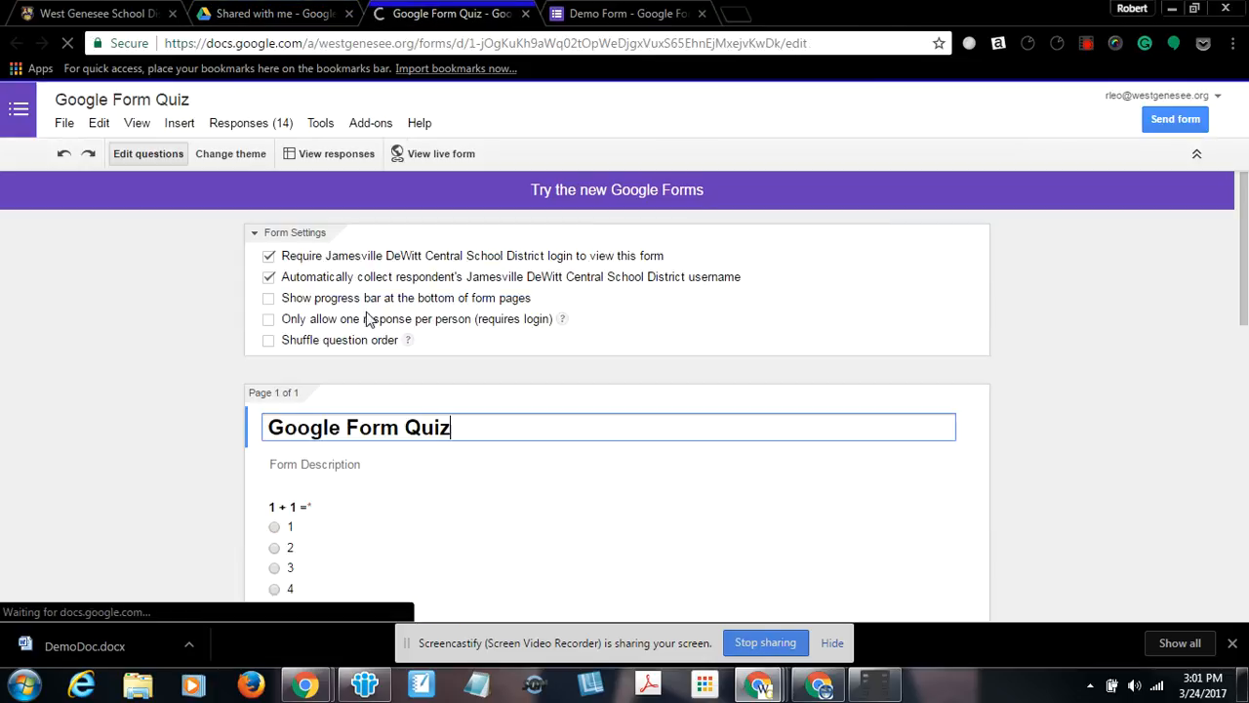
pyautogui.click(646, 192)
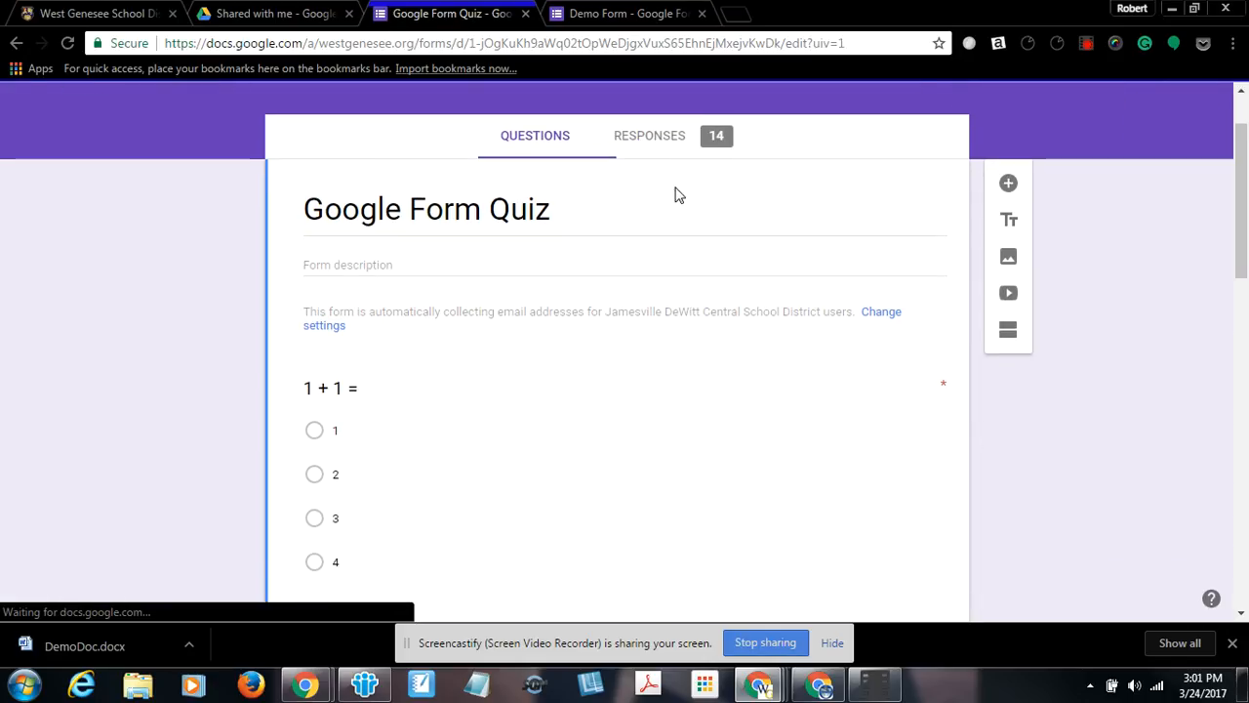
# Step: Look through the questions of the Google Form Quiz and return to the start of the form
pyautogui.scroll(-1, 438, 326)
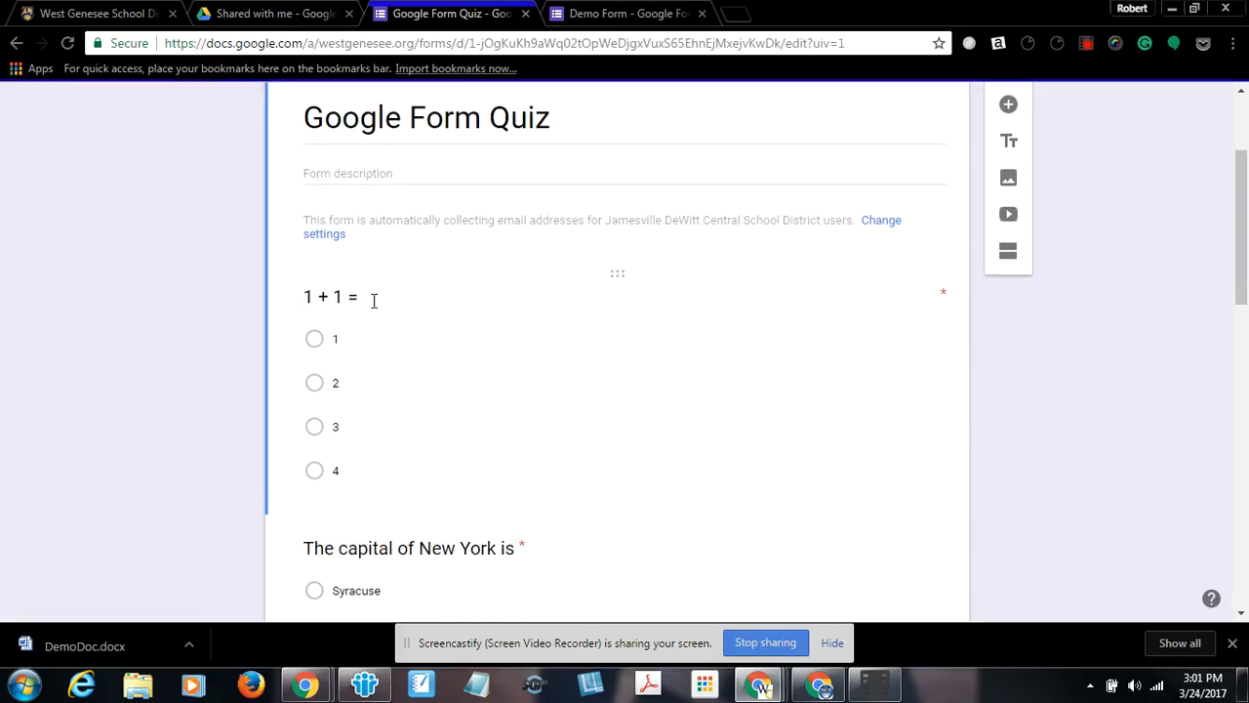
pyautogui.scroll(-2, 318, 303)
pyautogui.scroll(-6, 316, 304)
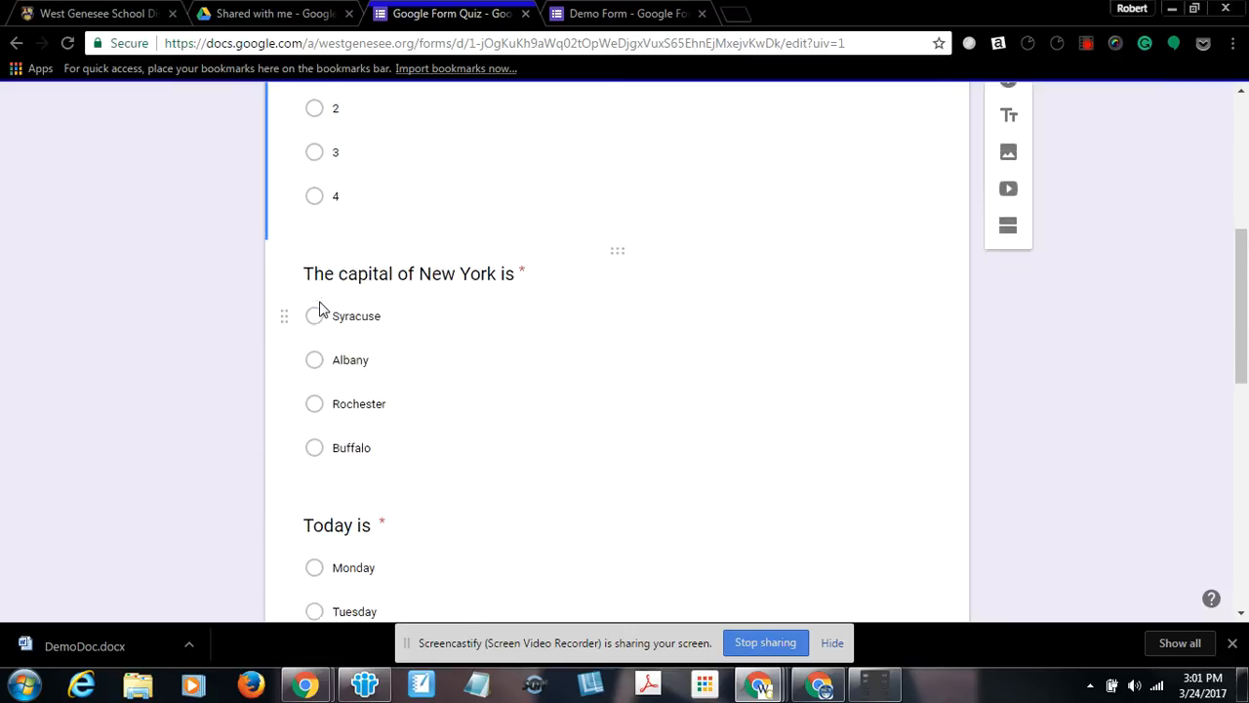
pyautogui.scroll(-3, 324, 311)
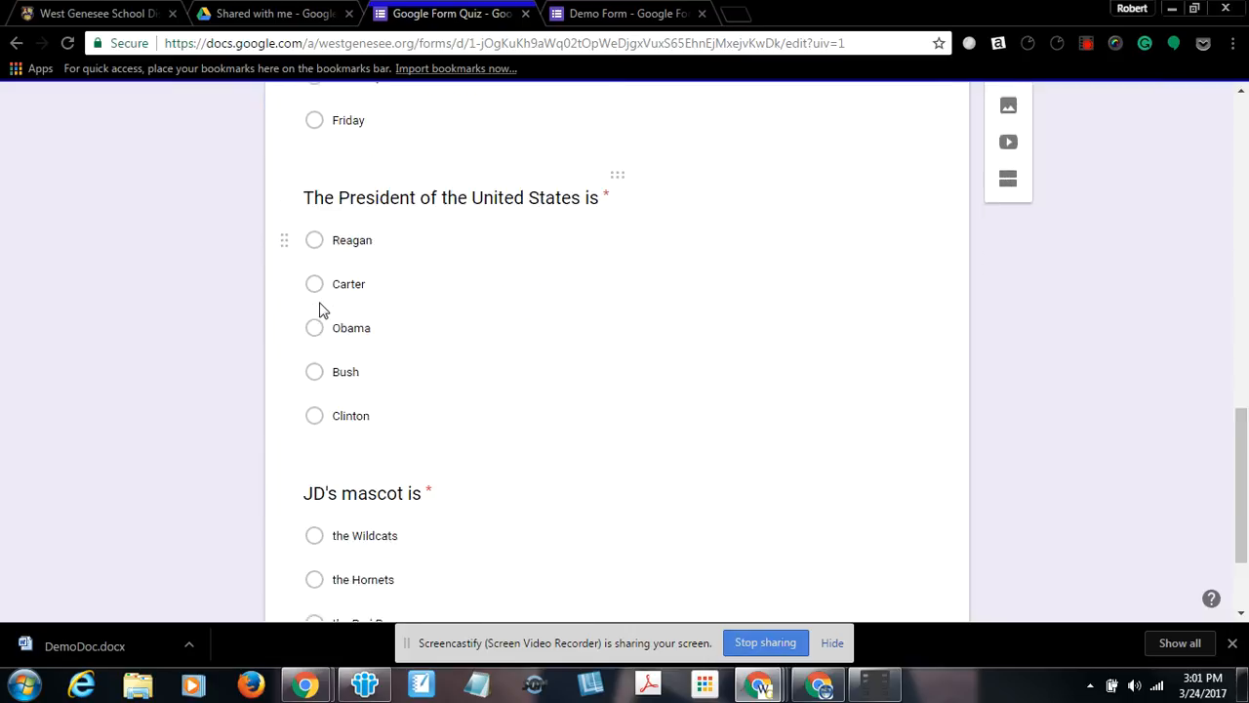
pyautogui.scroll(12, 326, 305)
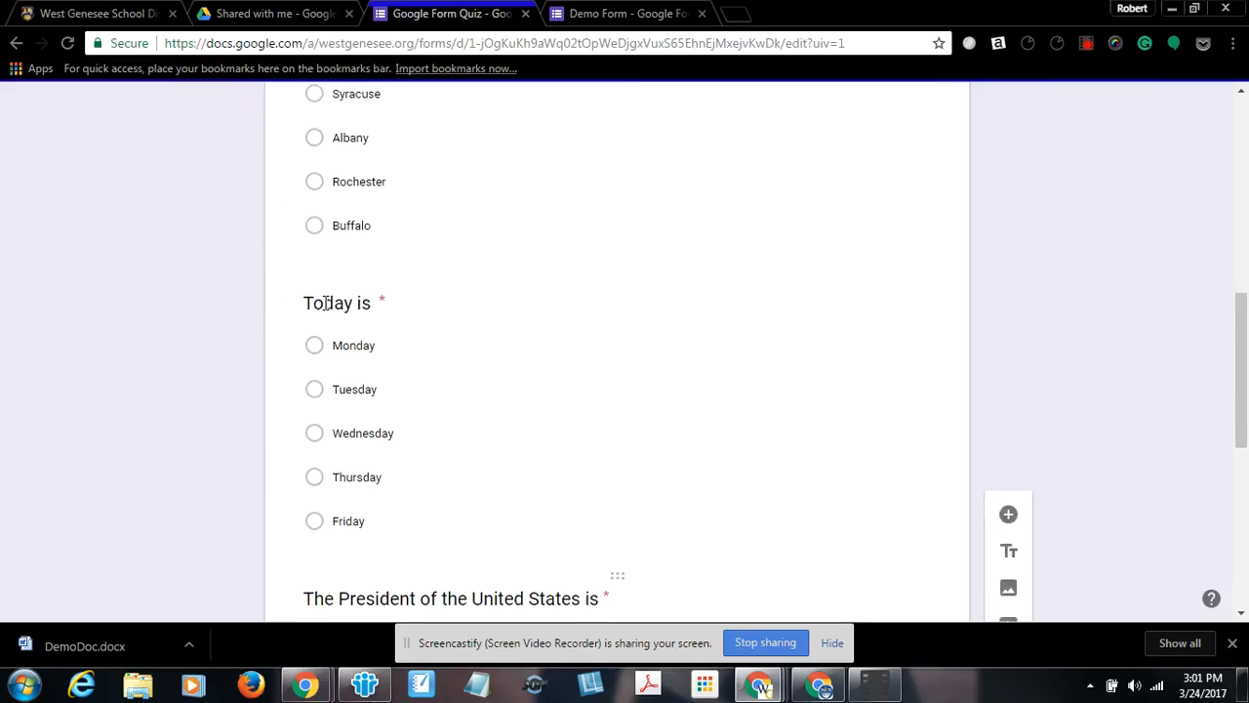
# Step: Open the response summary of the Google Form Quiz and look through the list of respondents
pyautogui.click(645, 235)
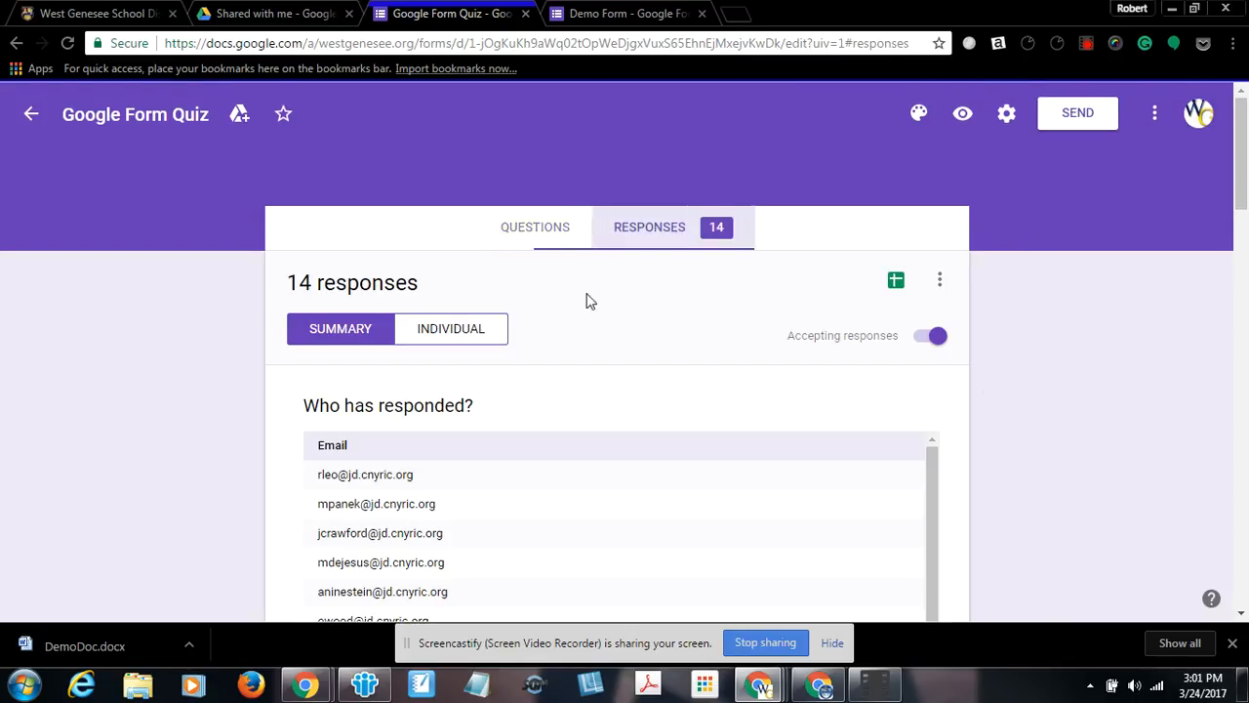
pyautogui.scroll(-1, 566, 312)
pyautogui.scroll(-1, 430, 379)
pyautogui.scroll(-6, 427, 379)
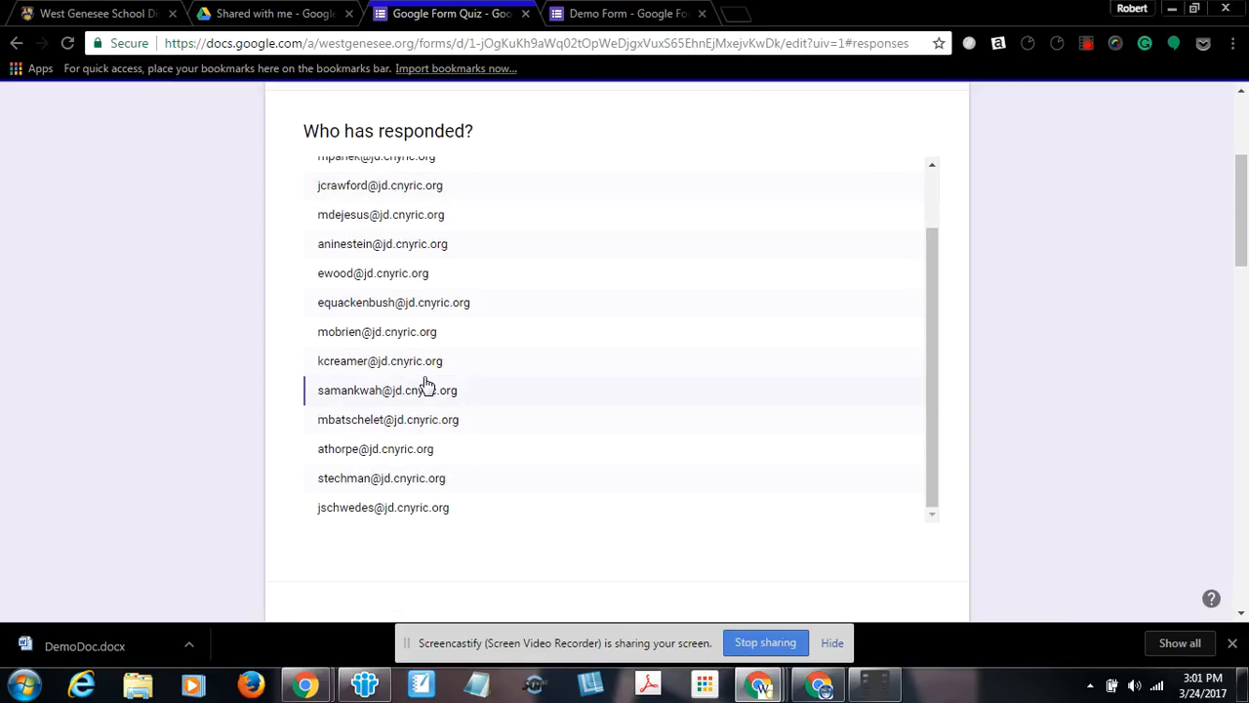
# Step: Examine the answer charts for each quiz question, from 1 + 1 to JD's mascot, and return to the summary's start
pyautogui.scroll(-1, 426, 379)
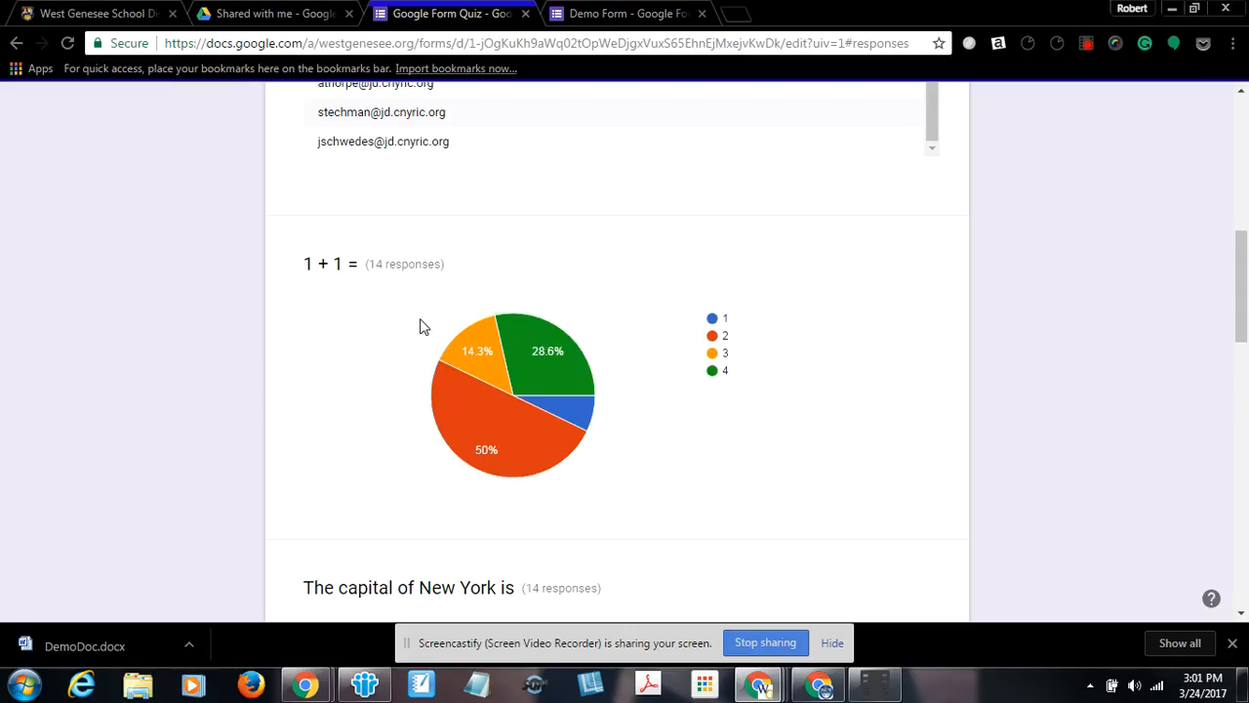
pyautogui.moveTo(498, 379)
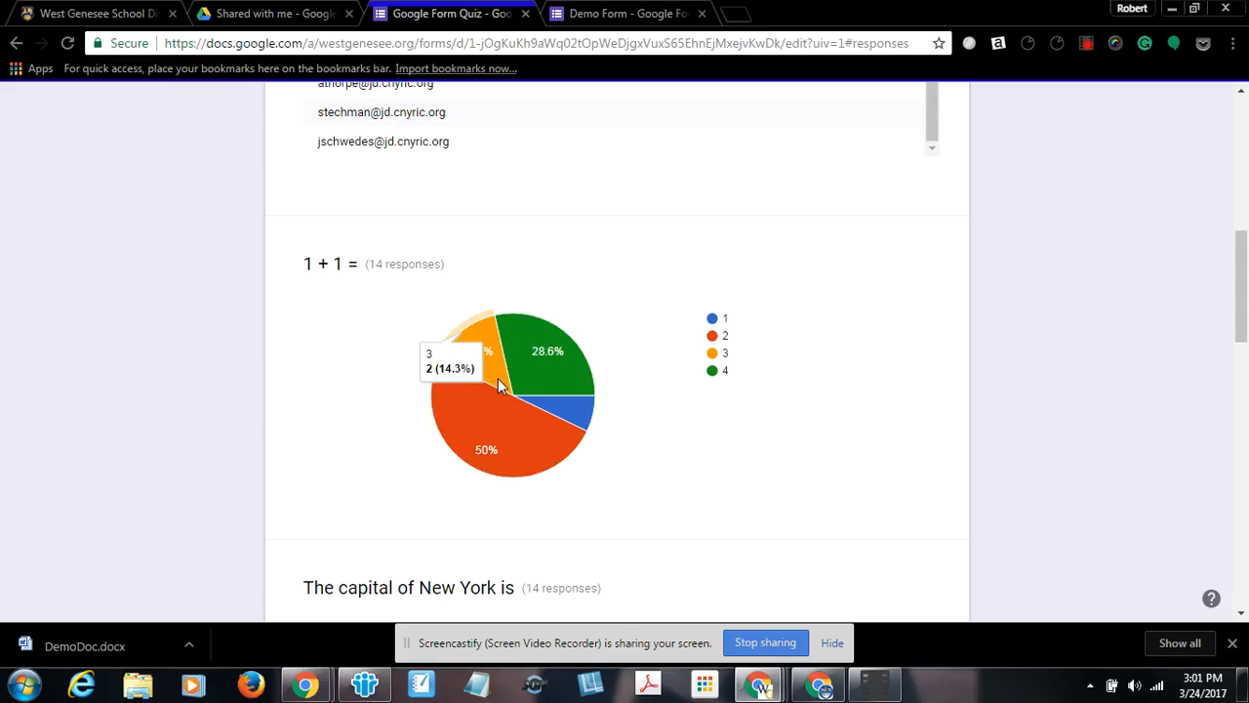
pyautogui.moveTo(525, 423)
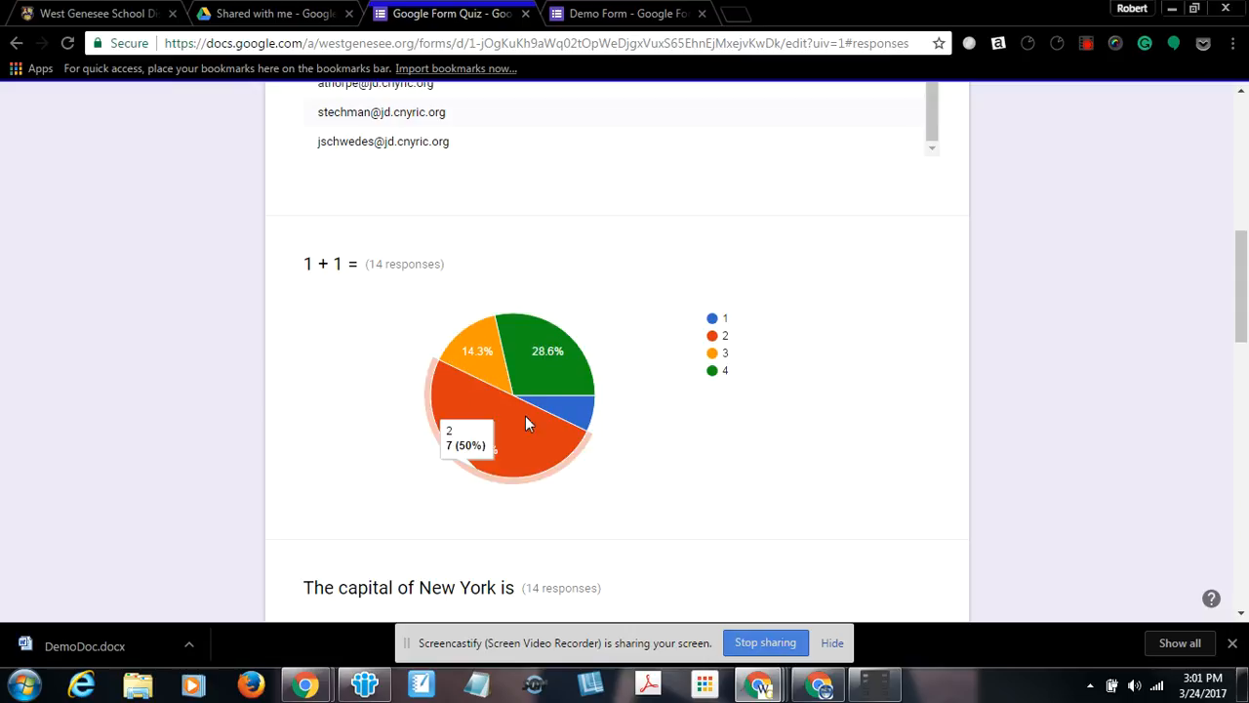
pyautogui.scroll(-2, 548, 417)
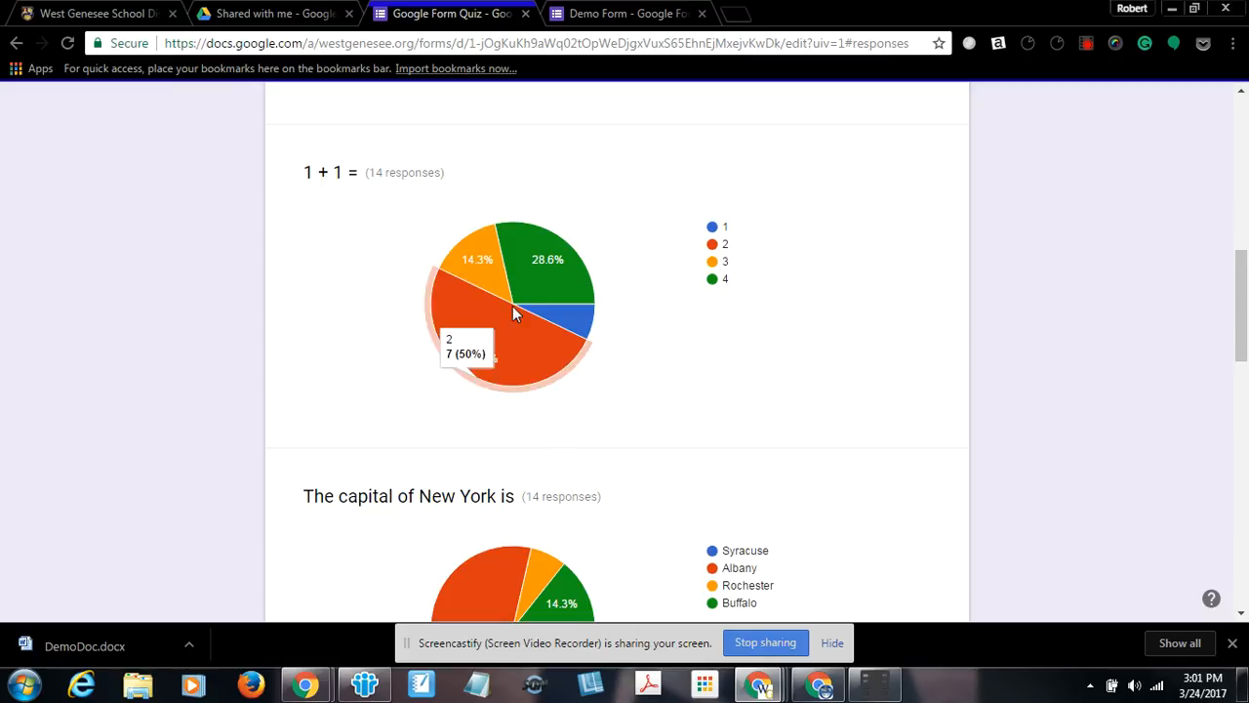
pyautogui.scroll(-6, 487, 313)
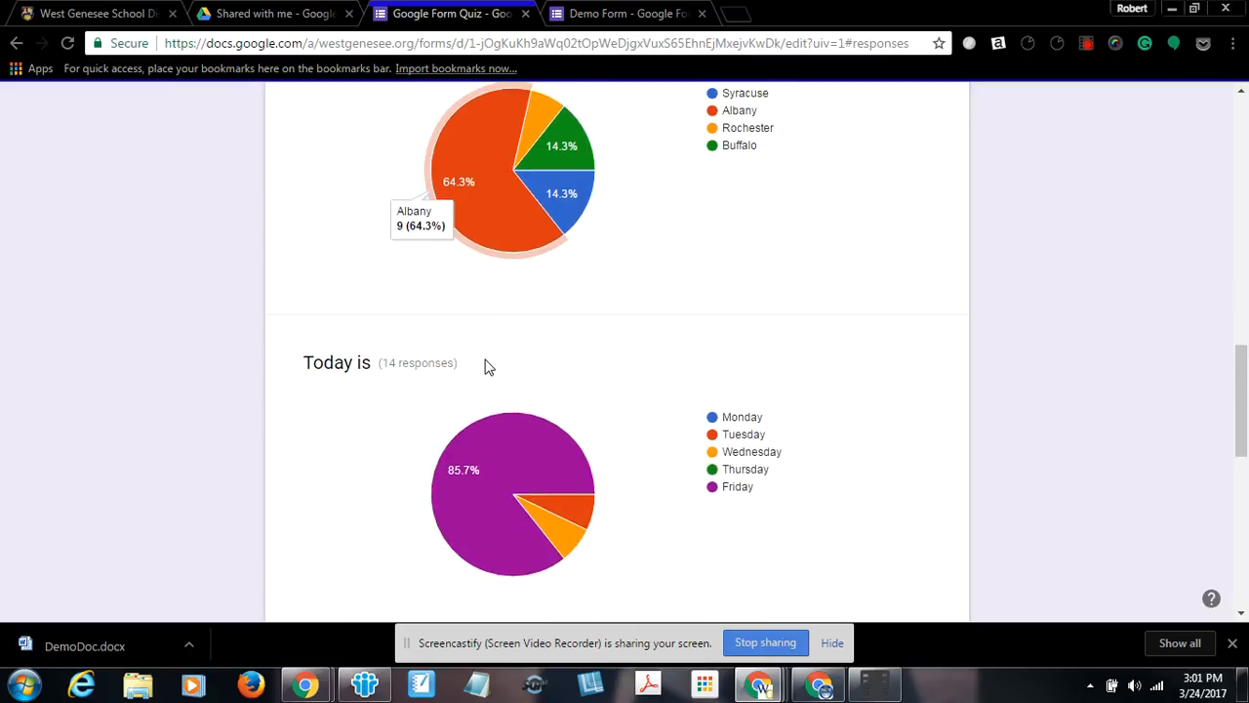
pyautogui.scroll(-6, 485, 359)
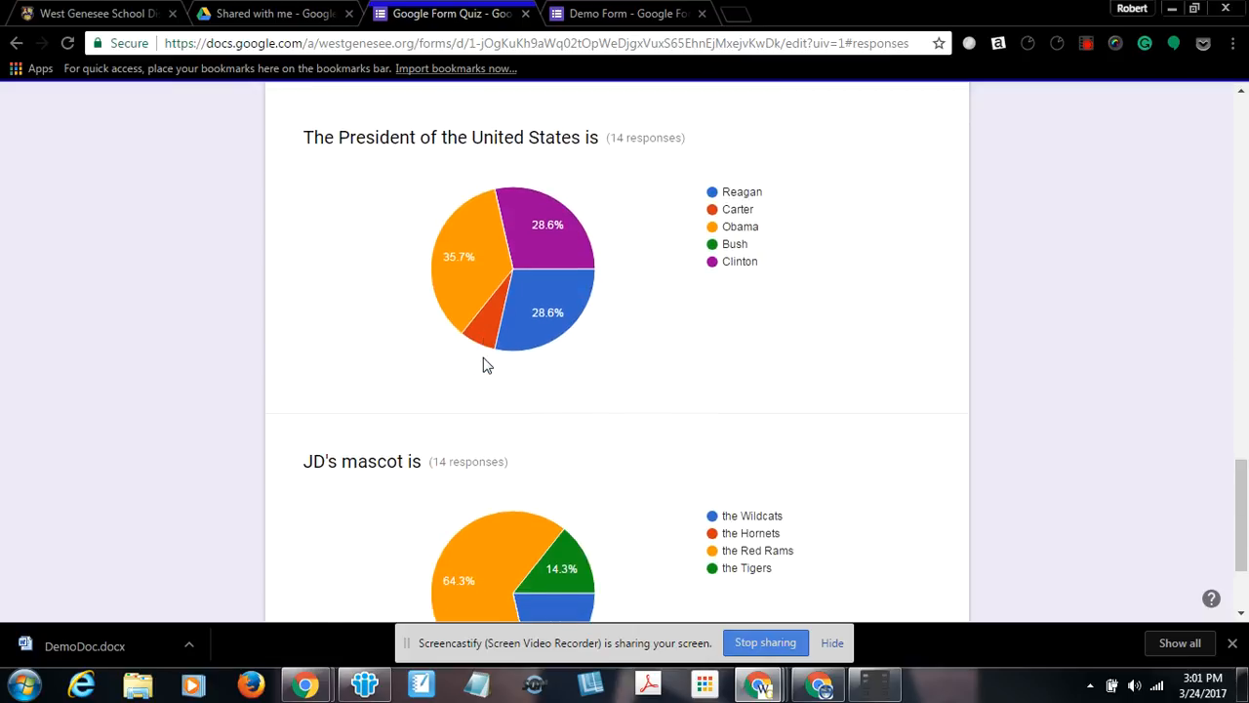
pyautogui.scroll(15, 482, 357)
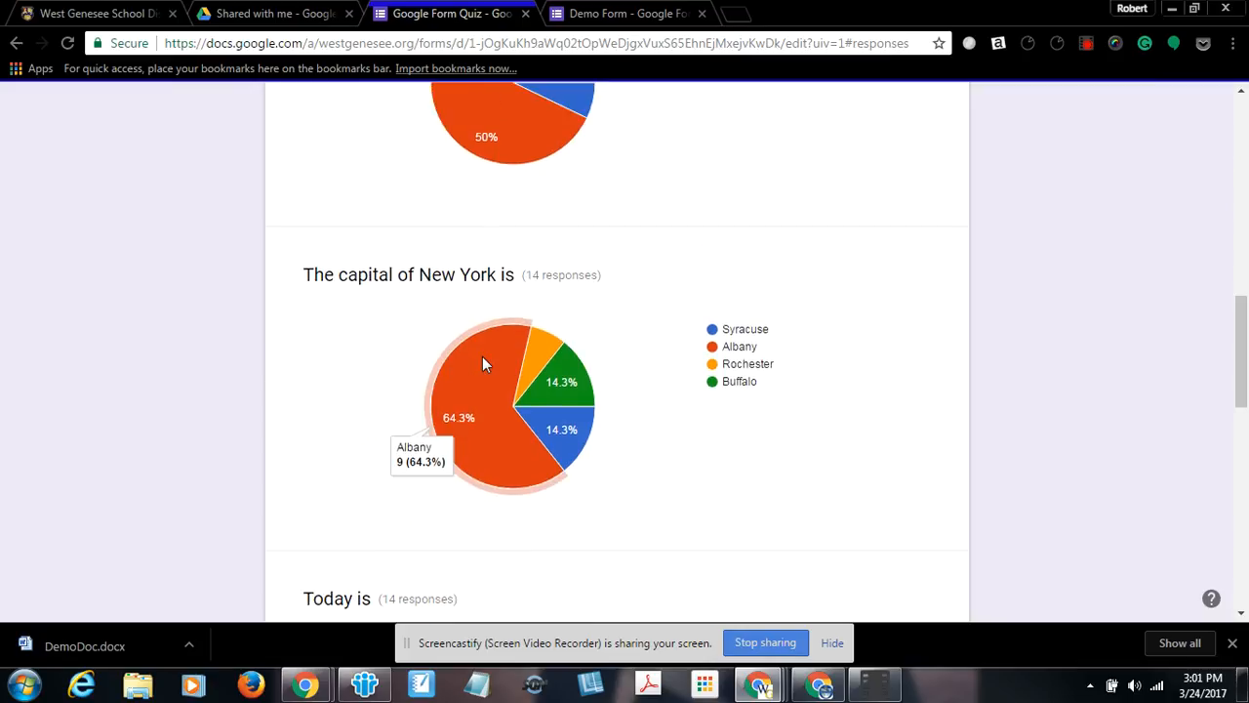
pyautogui.scroll(5, 482, 363)
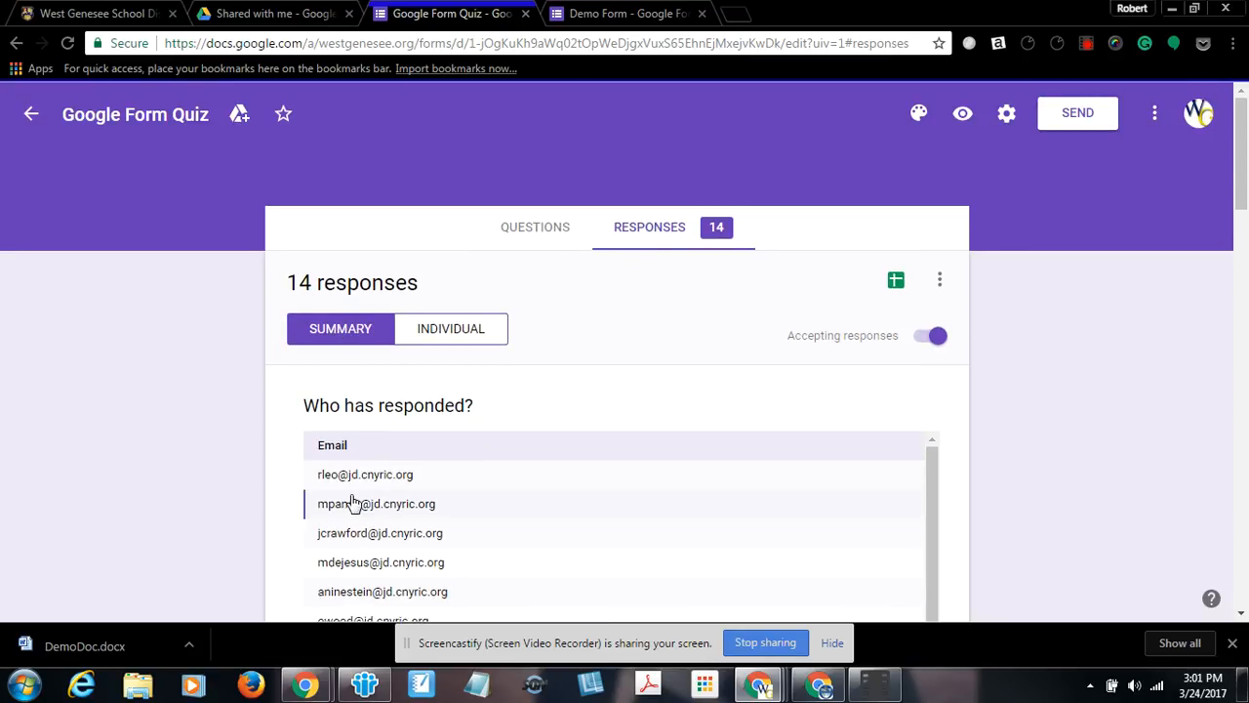
# Step: Switch to the individual responses, examine the second respondent's answers, and move on to the third response
pyautogui.click(457, 341)
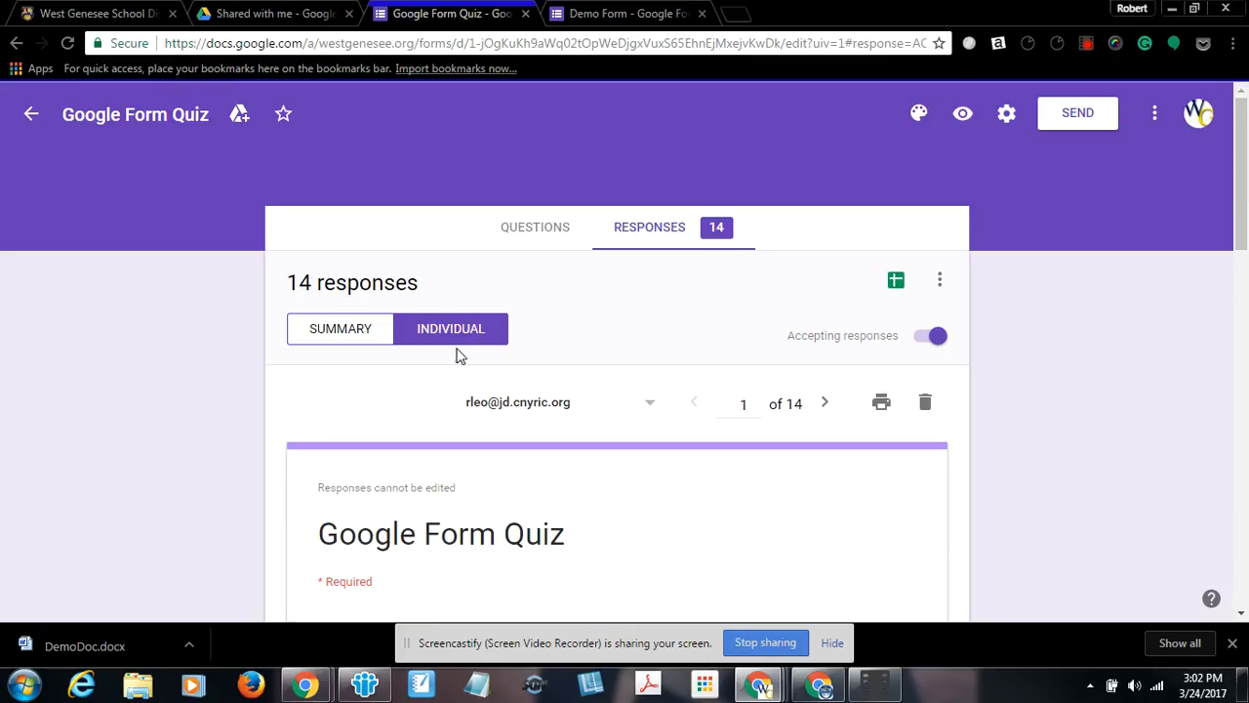
pyautogui.click(824, 404)
pyautogui.scroll(-4, 725, 466)
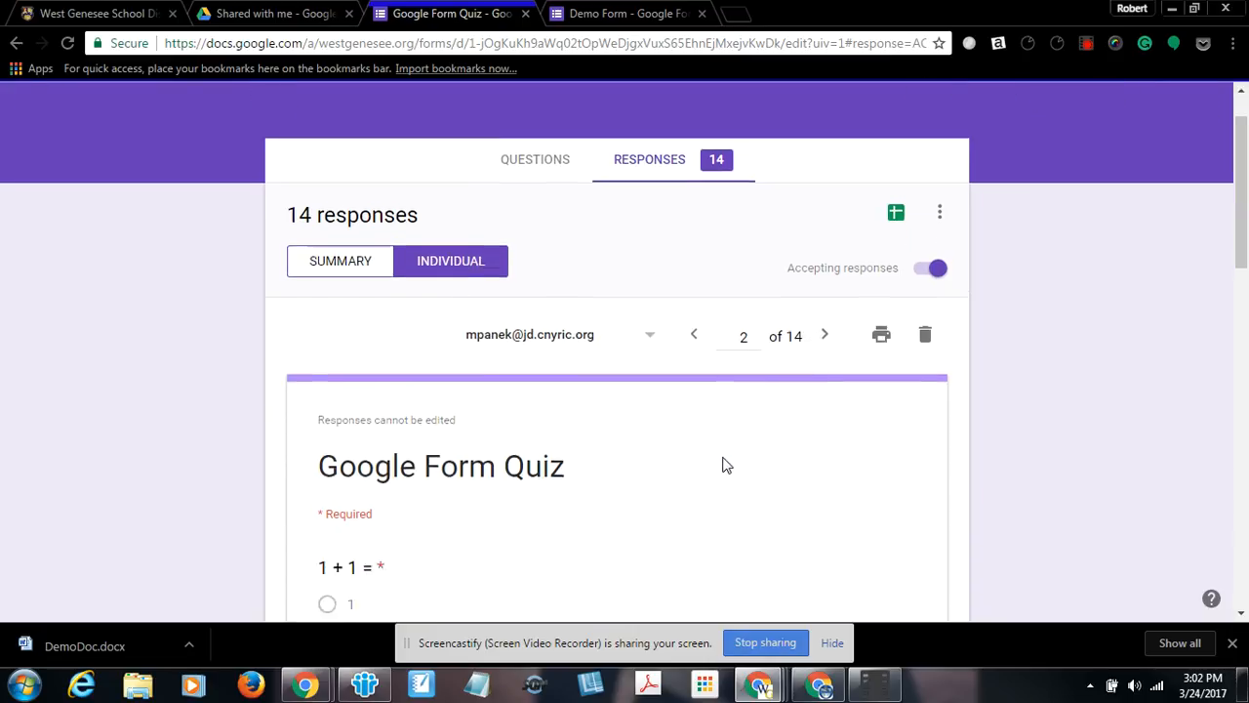
pyautogui.scroll(3, 718, 460)
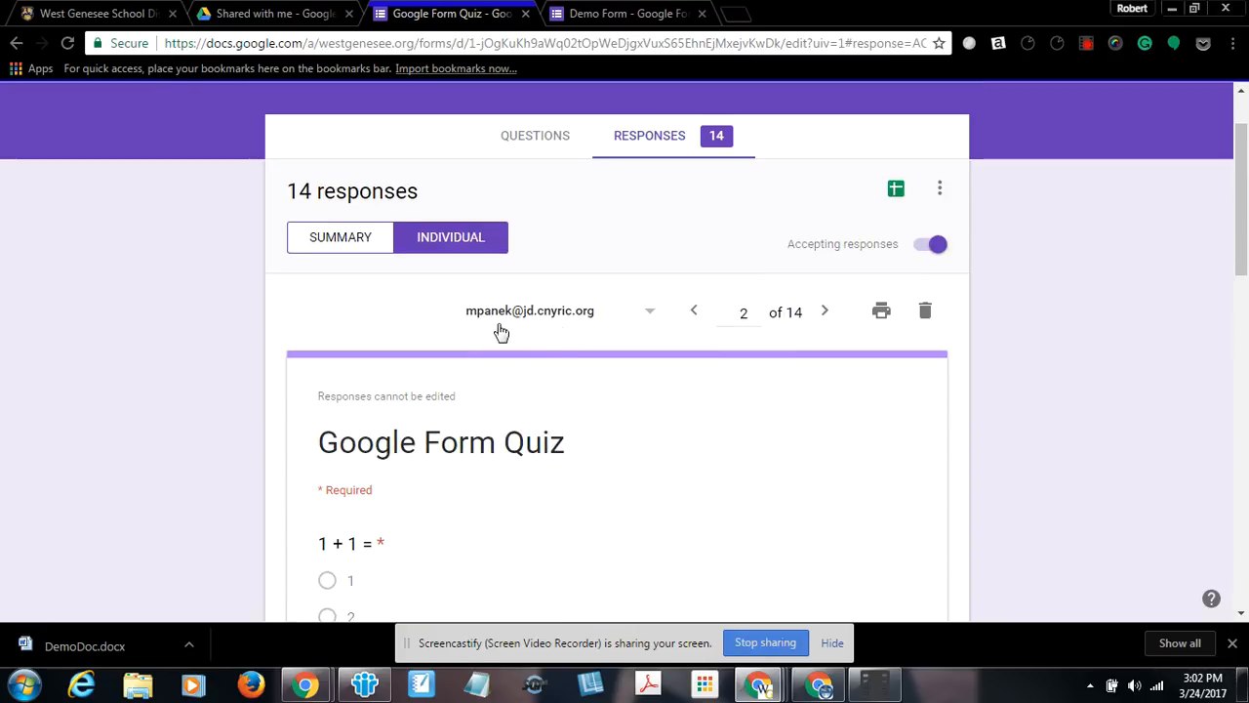
pyautogui.scroll(-9, 596, 444)
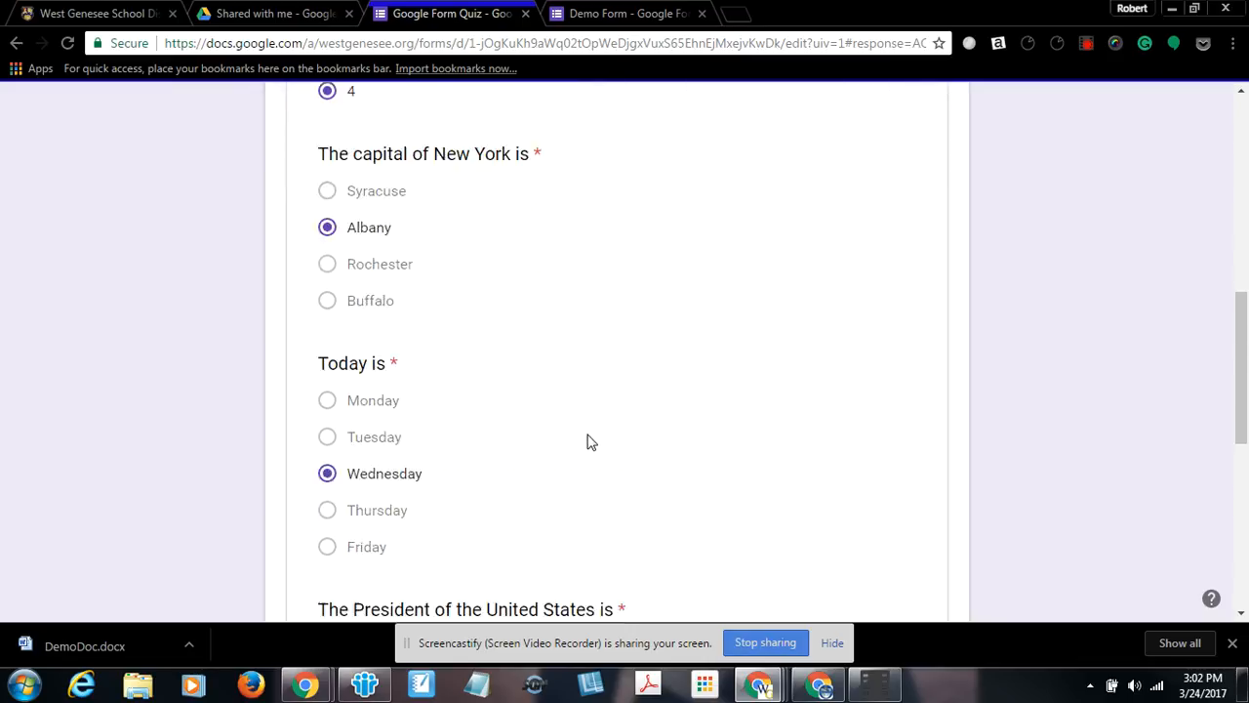
pyautogui.scroll(-3, 588, 442)
pyautogui.scroll(15, 588, 442)
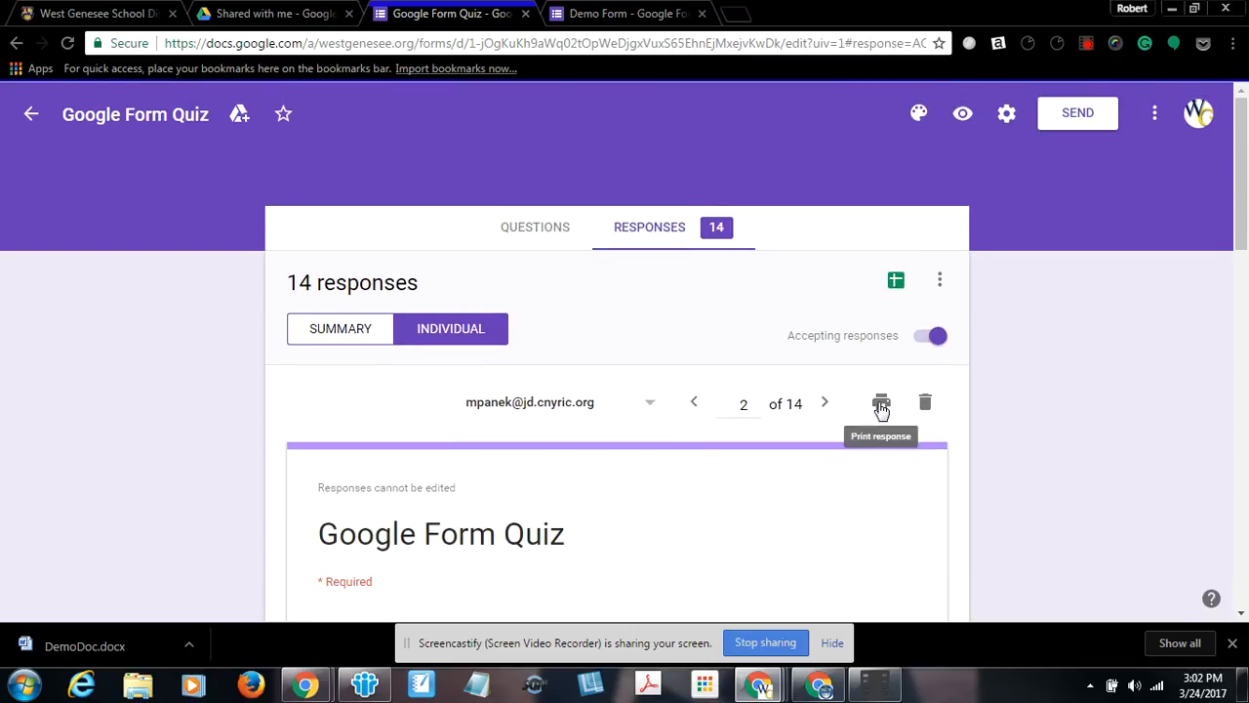
pyautogui.click(825, 408)
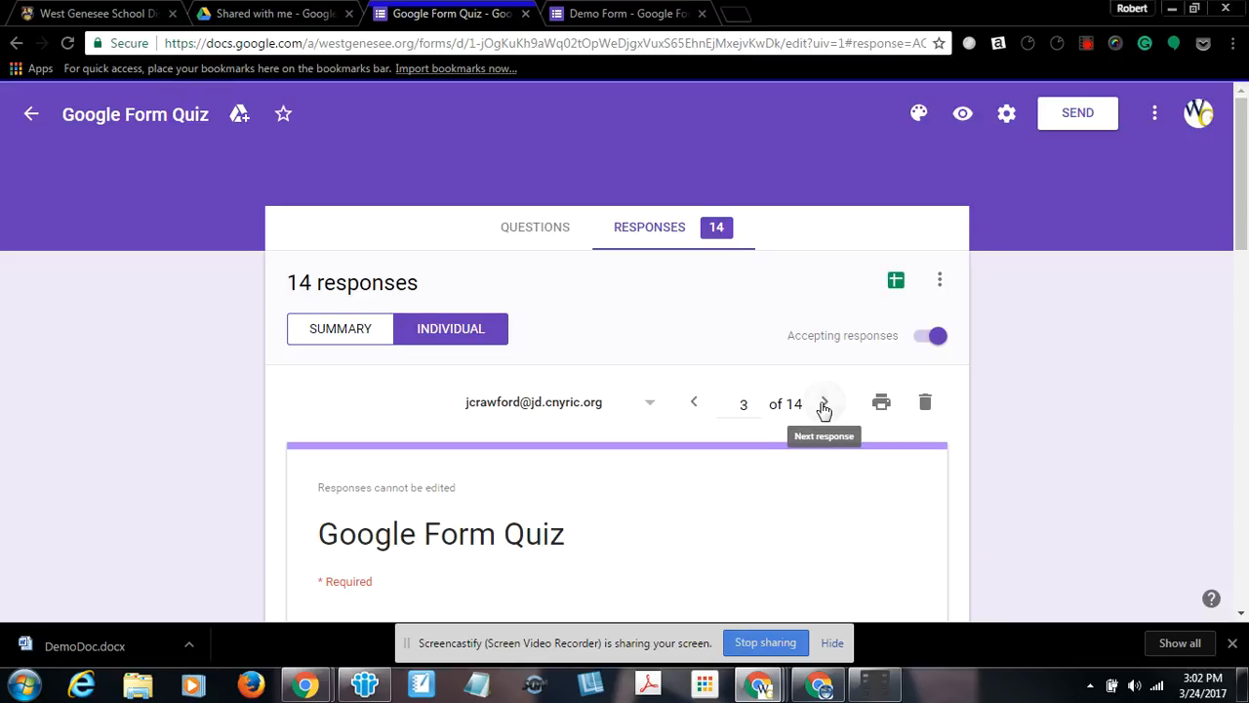
# Step: Move on to the fourth individual response, examine its quiz answers, and return to the top of the response
pyautogui.click(825, 408)
pyautogui.scroll(-8, 759, 446)
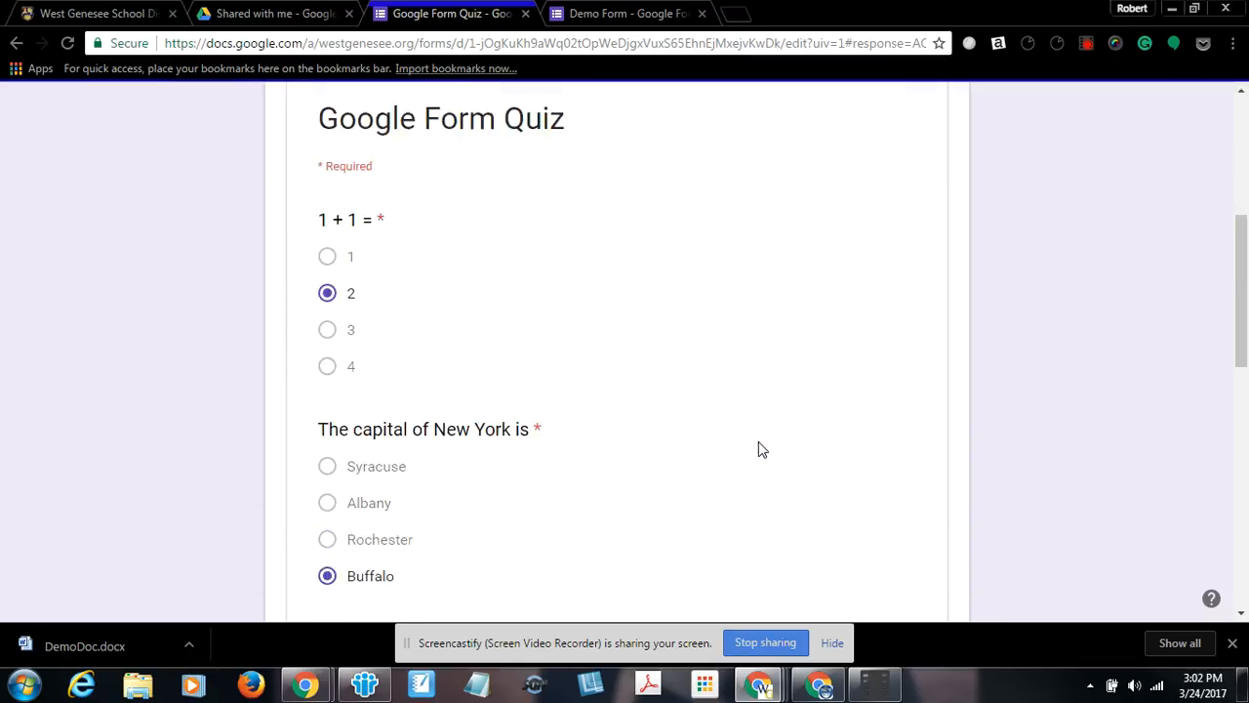
pyautogui.scroll(-1, 759, 446)
pyautogui.scroll(10, 759, 446)
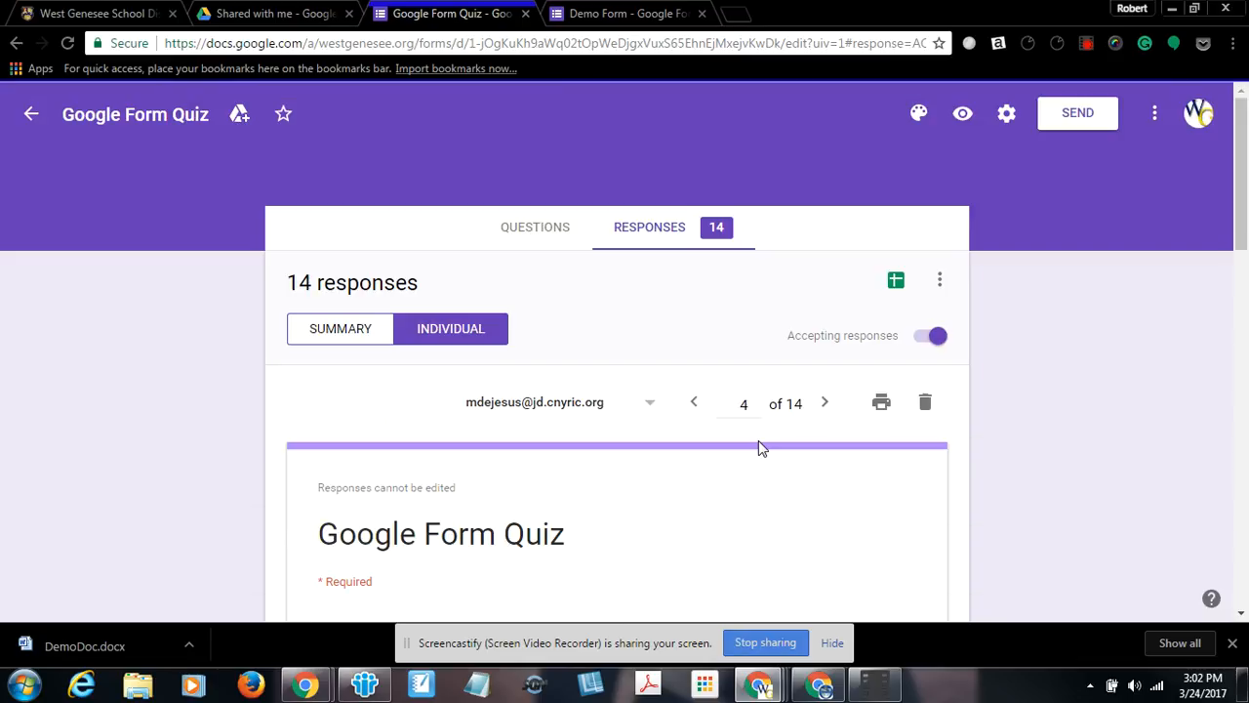
# Step: Open the spreadsheet linked to the Google Form Quiz responses and request access to it
pyautogui.click(896, 283)
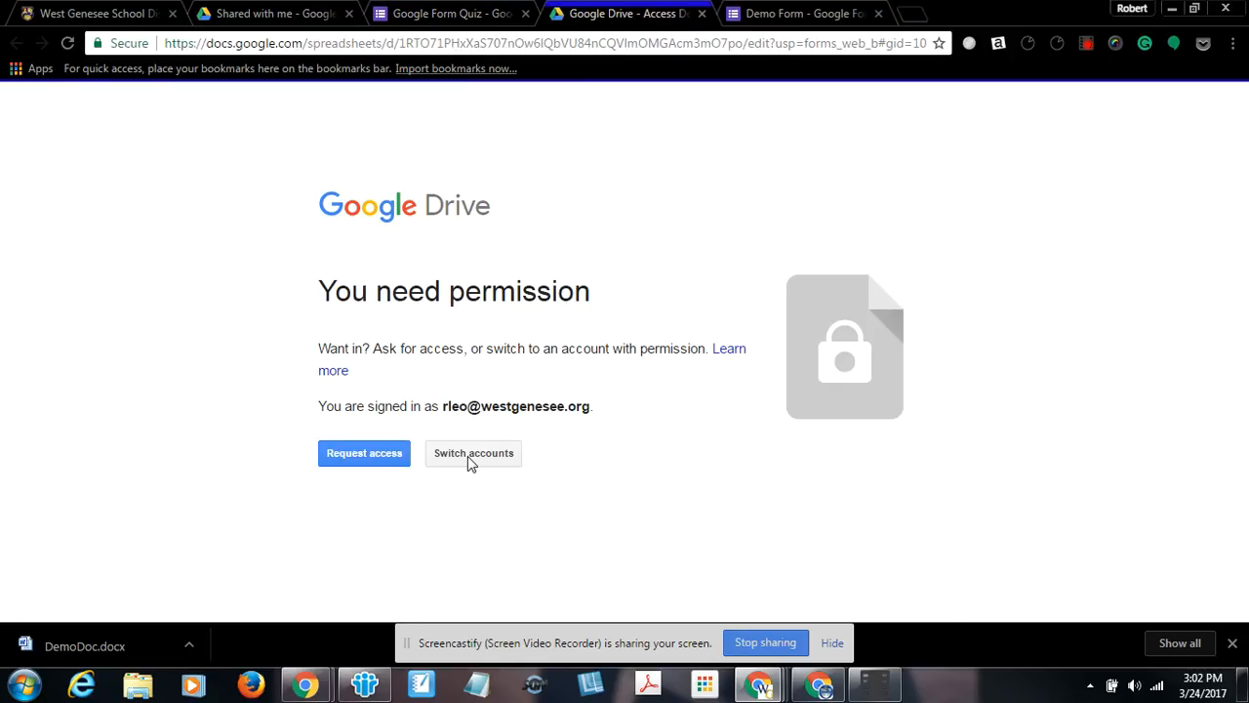
pyautogui.click(379, 458)
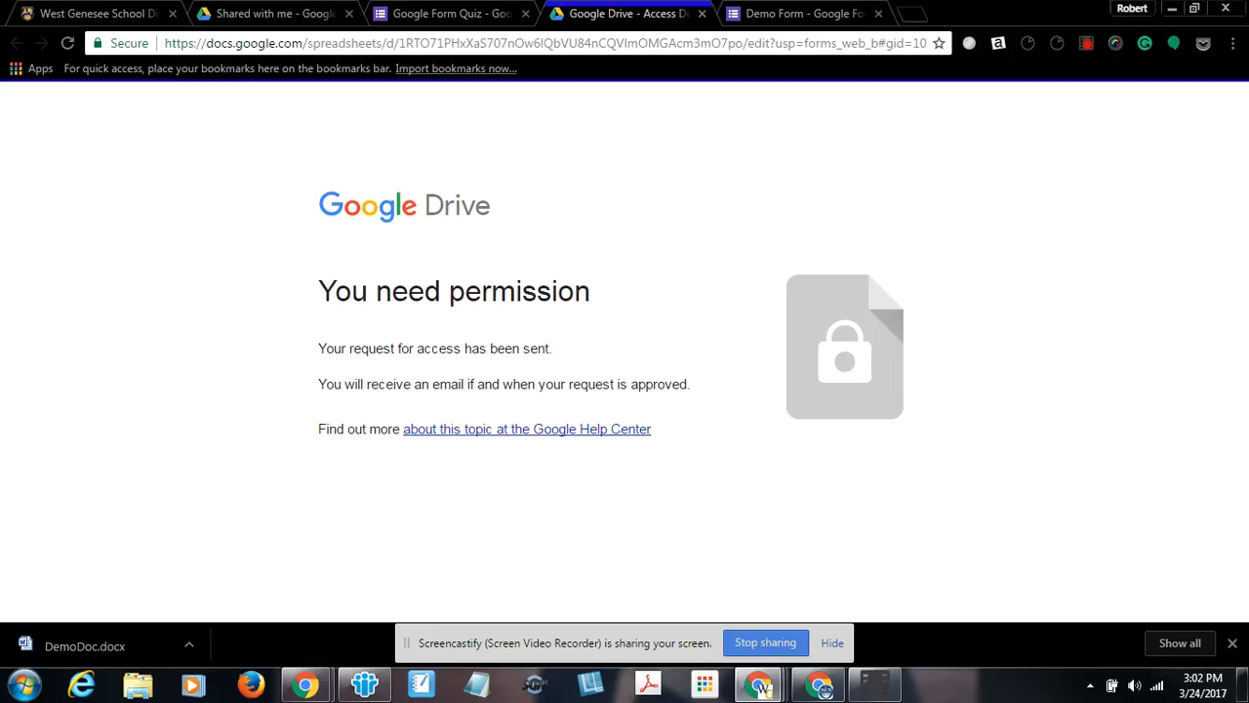
pyautogui.moveTo(761, 686)
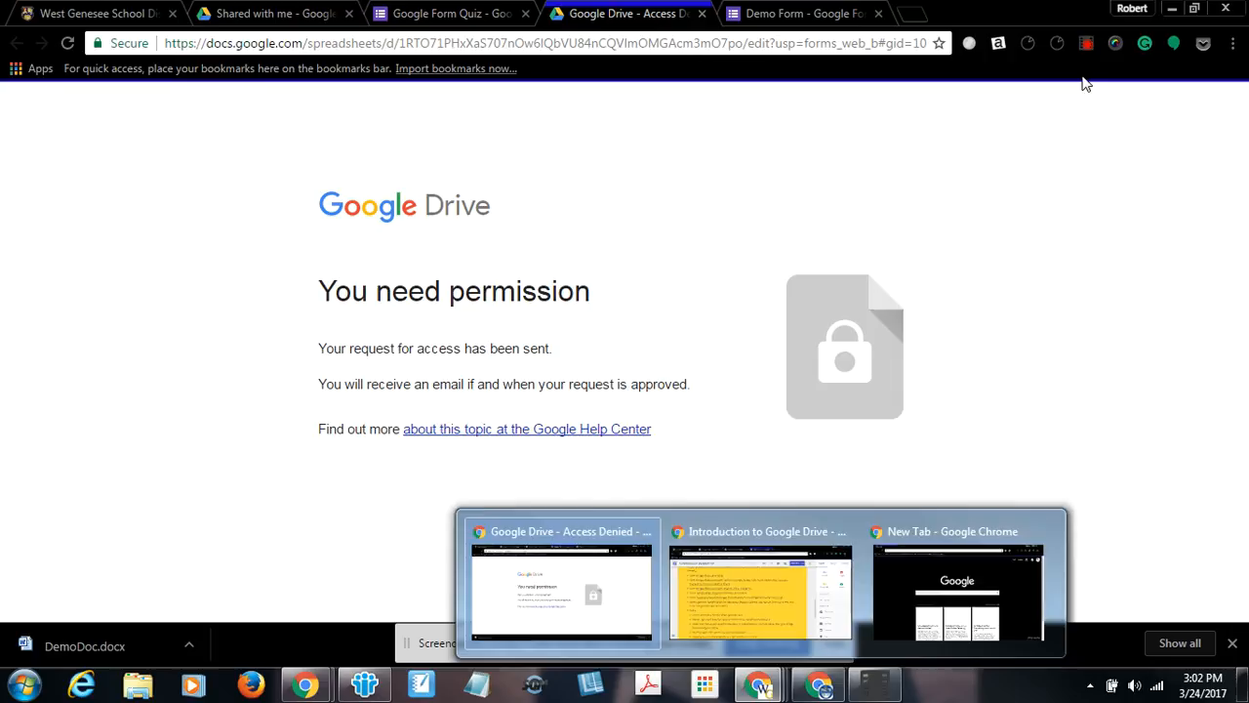
pyautogui.click(1086, 44)
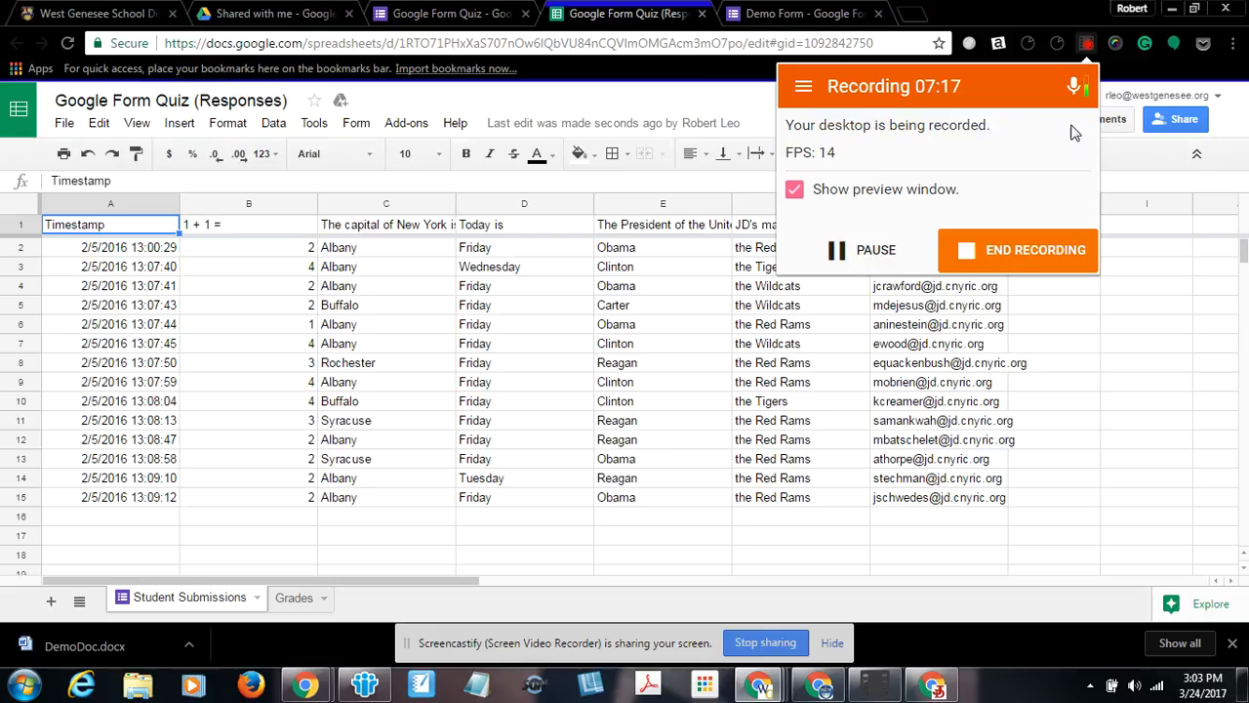
pyautogui.click(1097, 312)
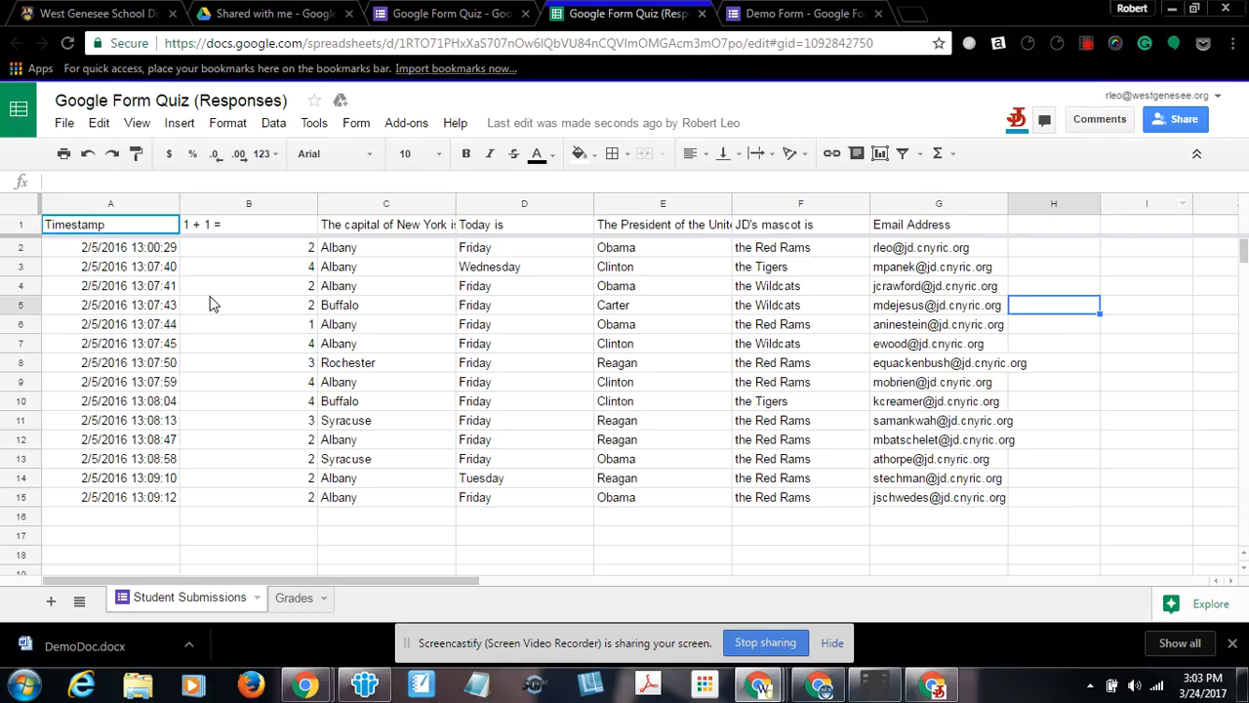
# Step: Return to the Google Form Quiz and look through the additional options for managing its responses, including the response destination
pyautogui.click(449, 22)
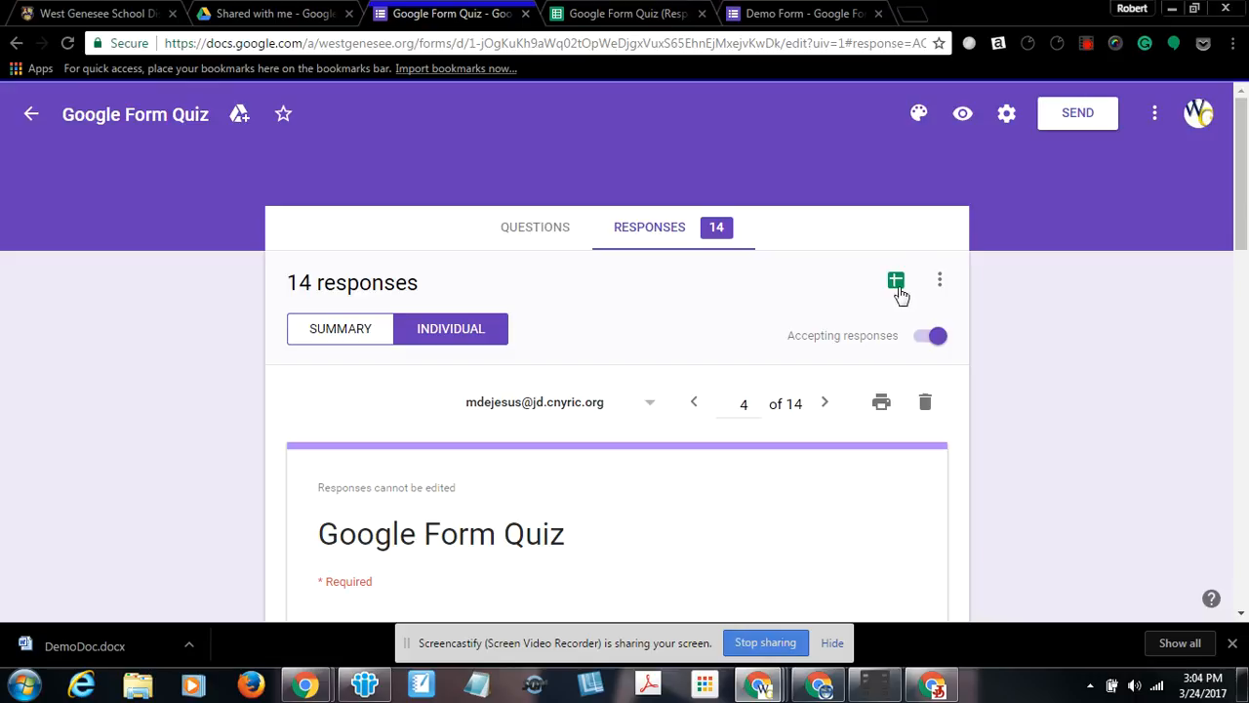
pyautogui.click(940, 283)
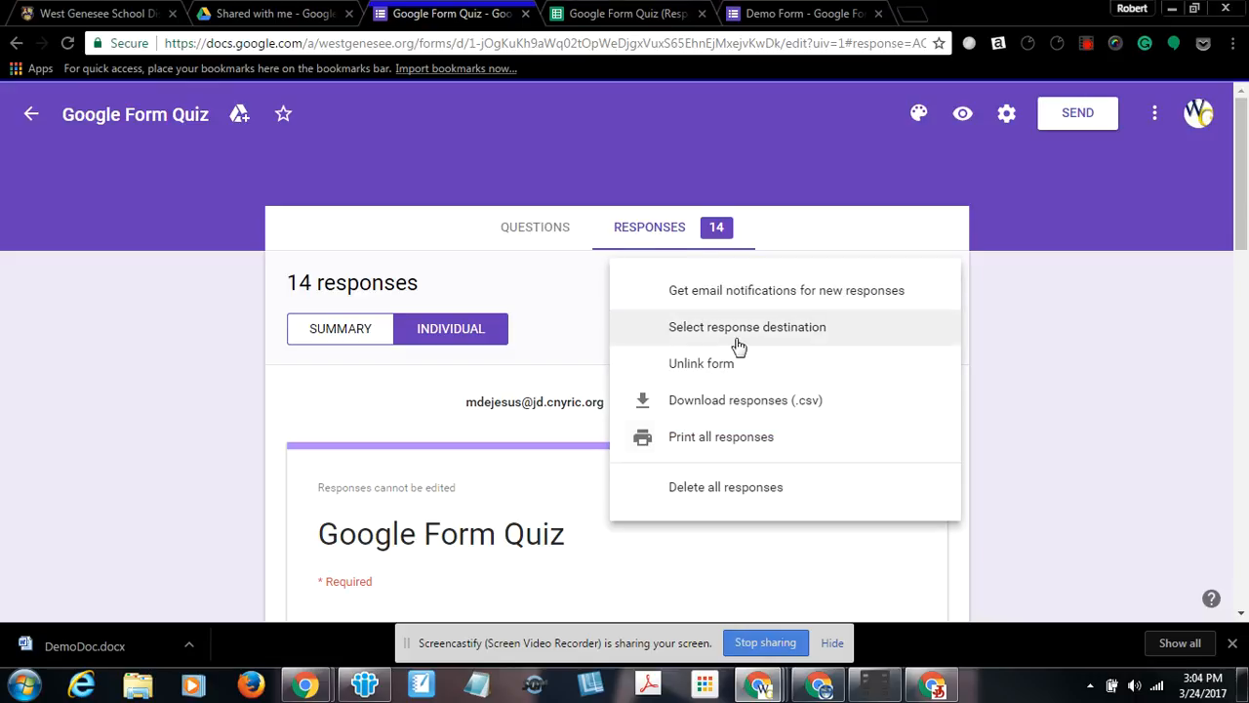
pyautogui.click(1103, 455)
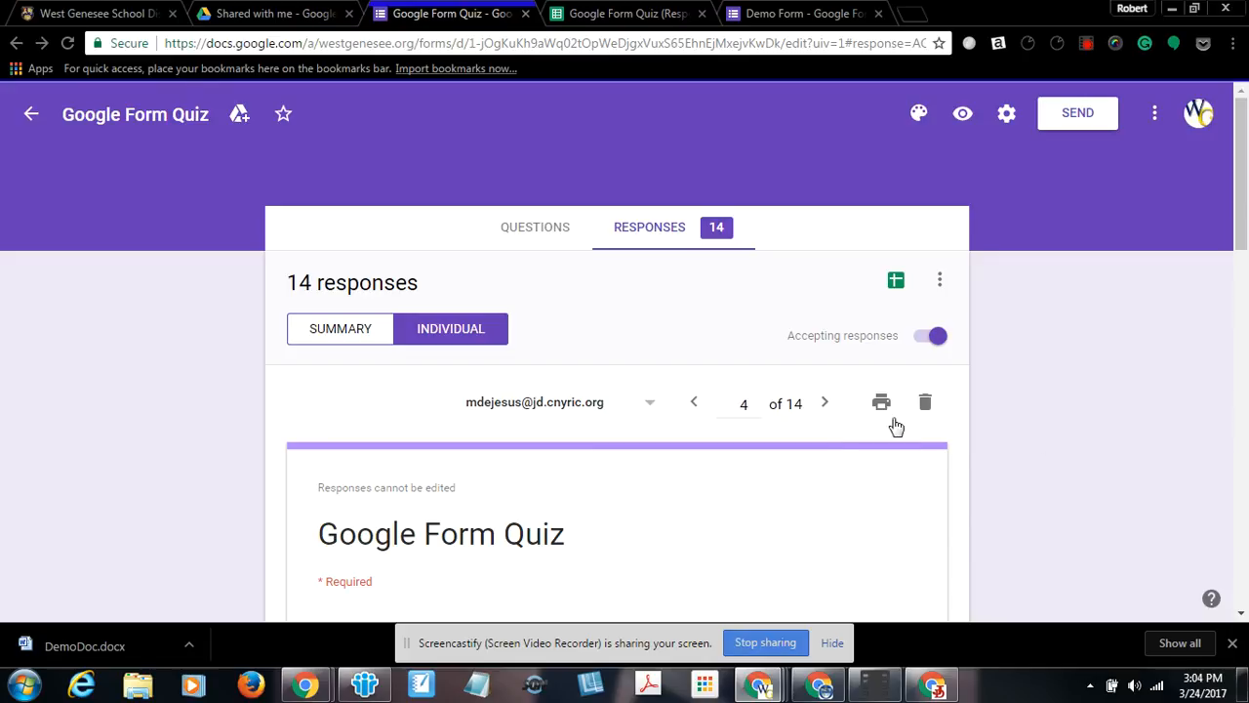
# Step: Go back to the response spreadsheet and look up Flubaroo among the available add-ons, closing the add-on gallery without installing anything
pyautogui.click(630, 14)
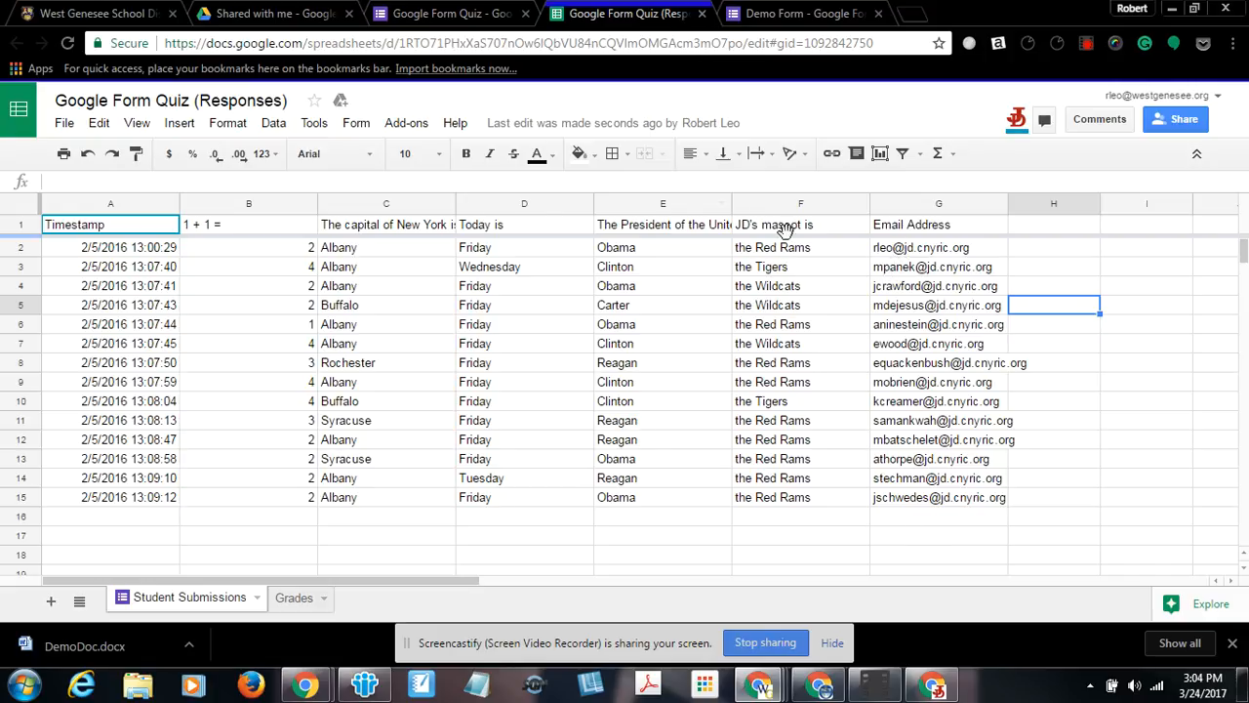
pyautogui.click(406, 124)
pyautogui.moveTo(413, 157)
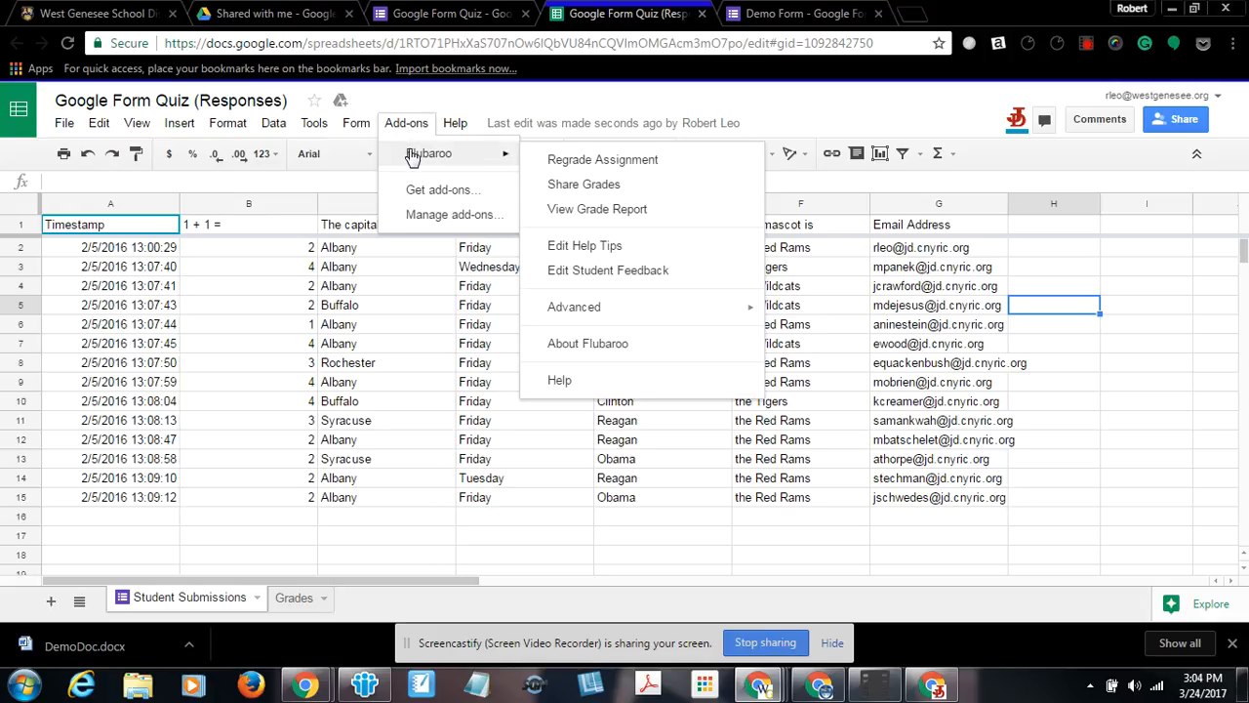
pyautogui.click(421, 192)
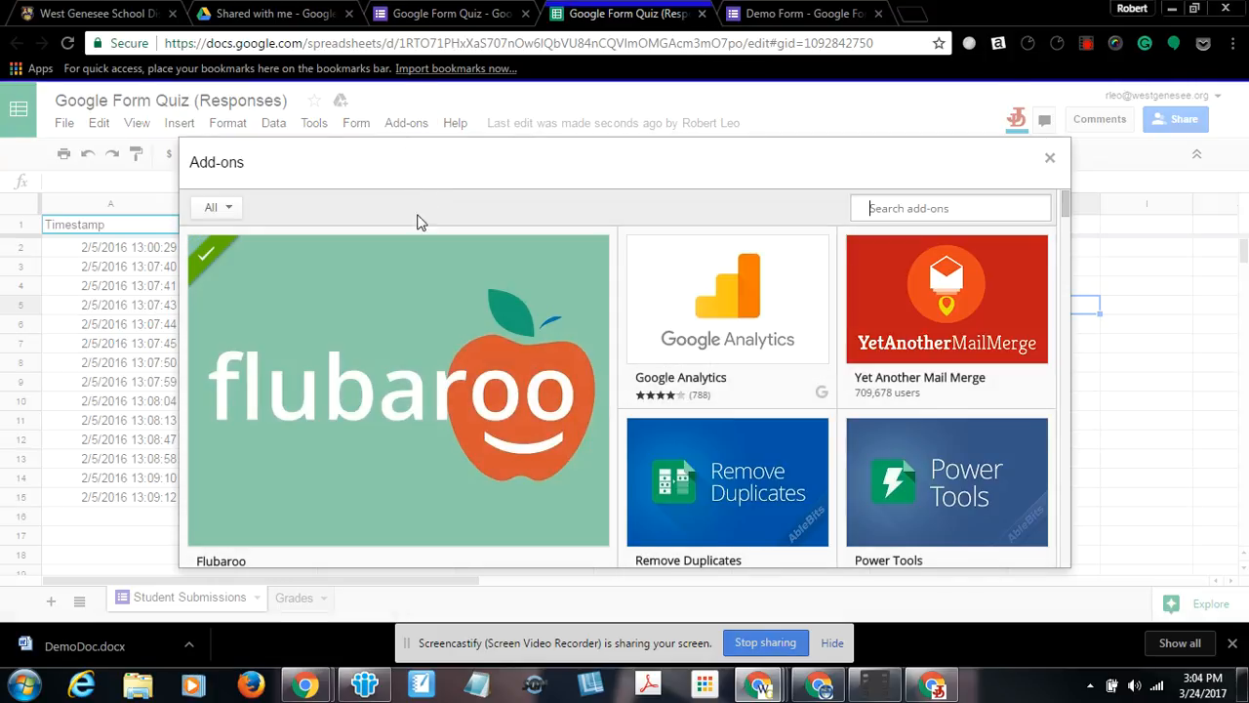
pyautogui.moveTo(466, 374)
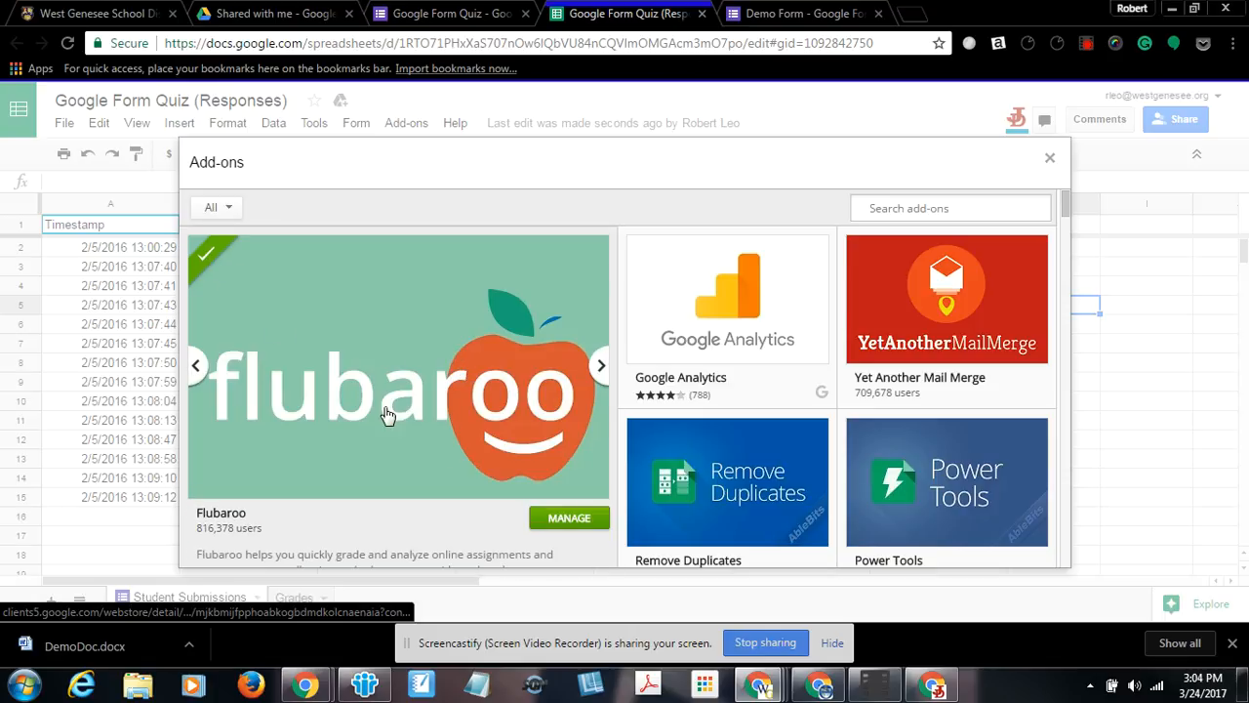
pyautogui.click(1050, 157)
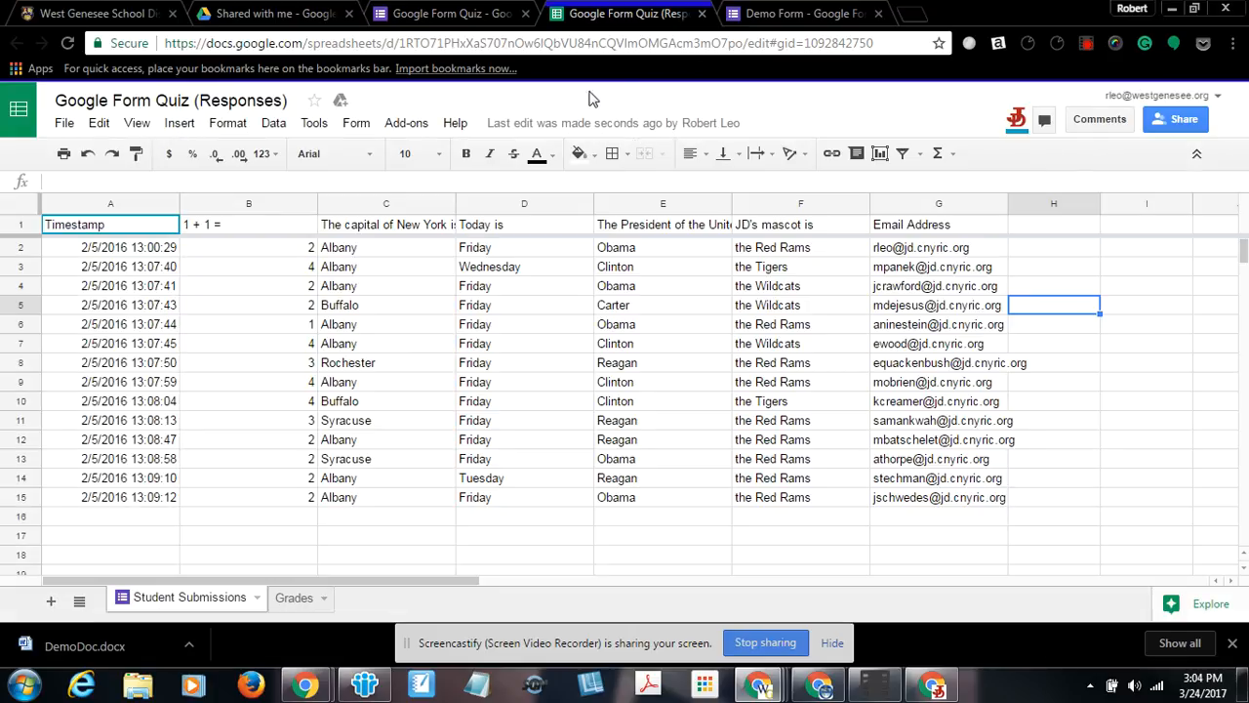
# Step: Start regrading the assignment with Flubaroo and agree to update the existing Grades sheet
pyautogui.click(406, 123)
pyautogui.moveTo(411, 159)
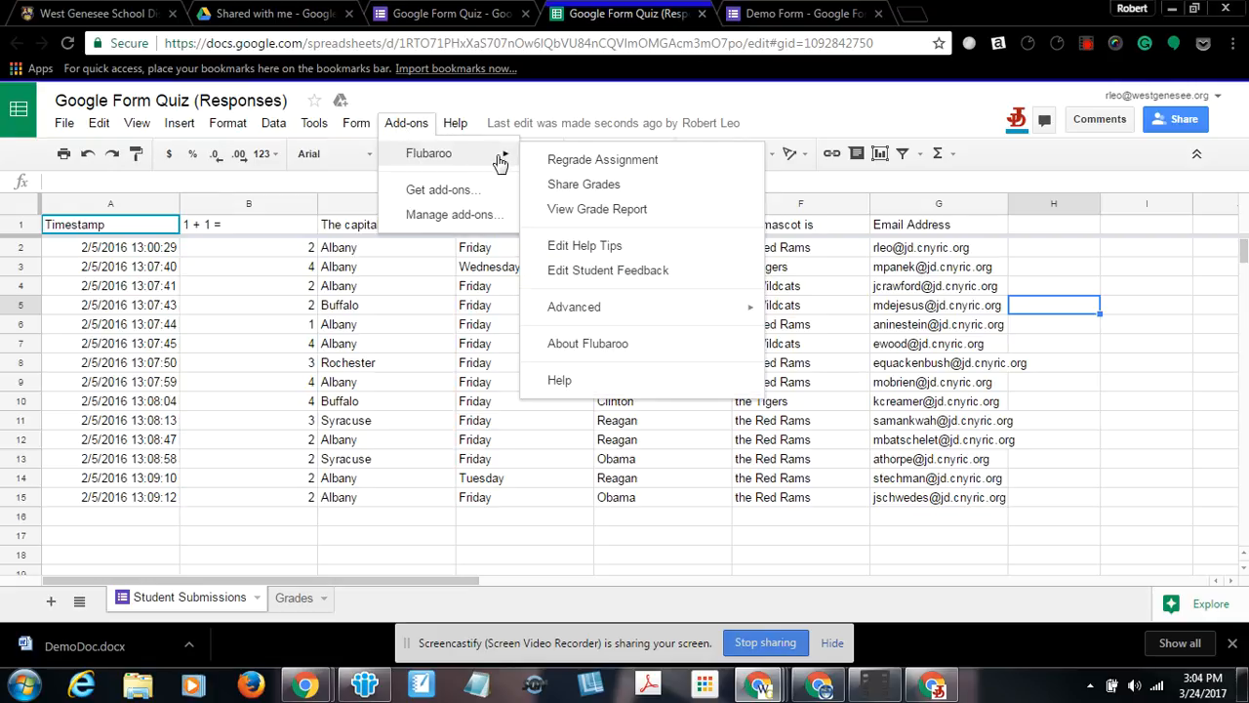
pyautogui.click(569, 160)
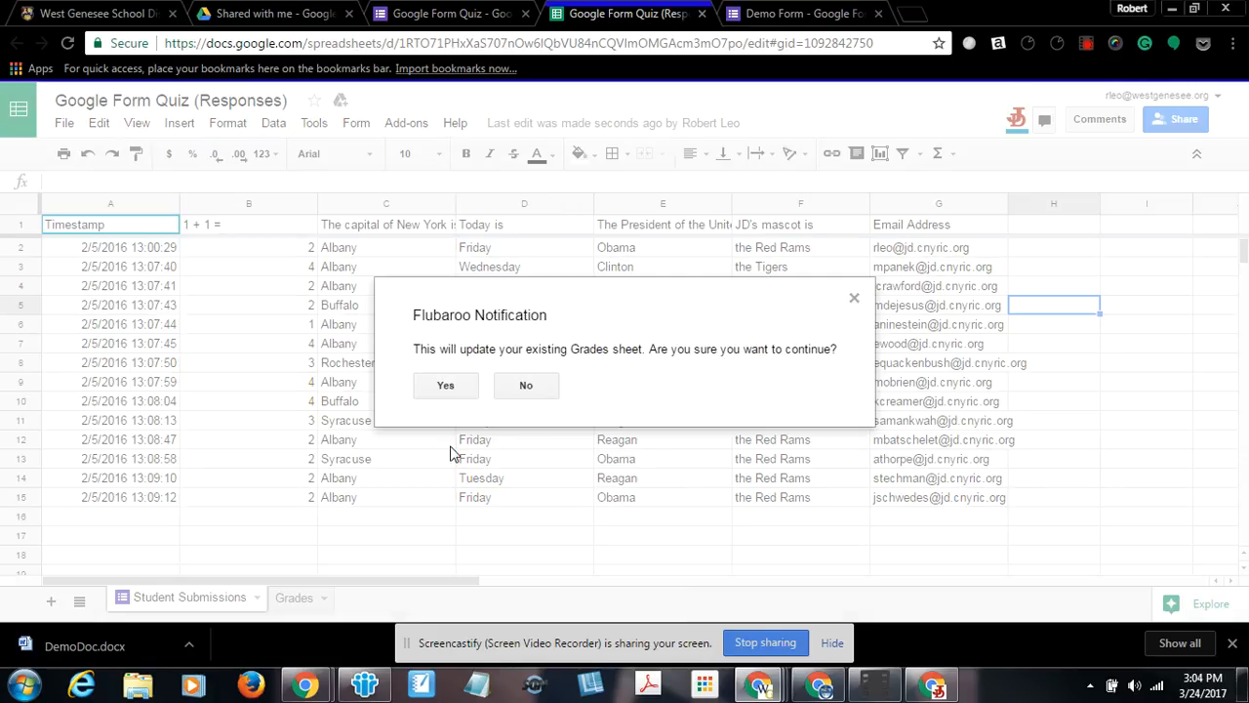
pyautogui.click(451, 388)
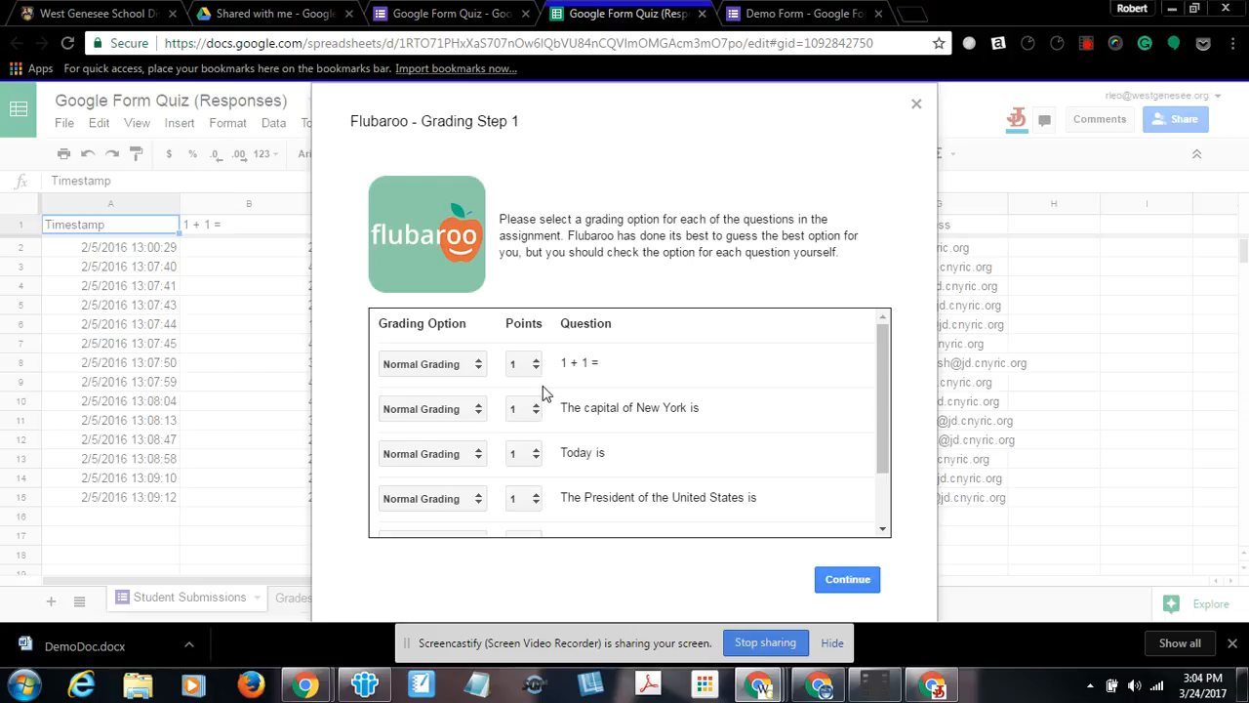
# Step: Review the grading options, keeping Normal Grading with 1 point per question and Email Address as student identifier, and continue
pyautogui.scroll(-1, 544, 393)
pyautogui.scroll(1, 536, 399)
pyautogui.scroll(-1, 462, 386)
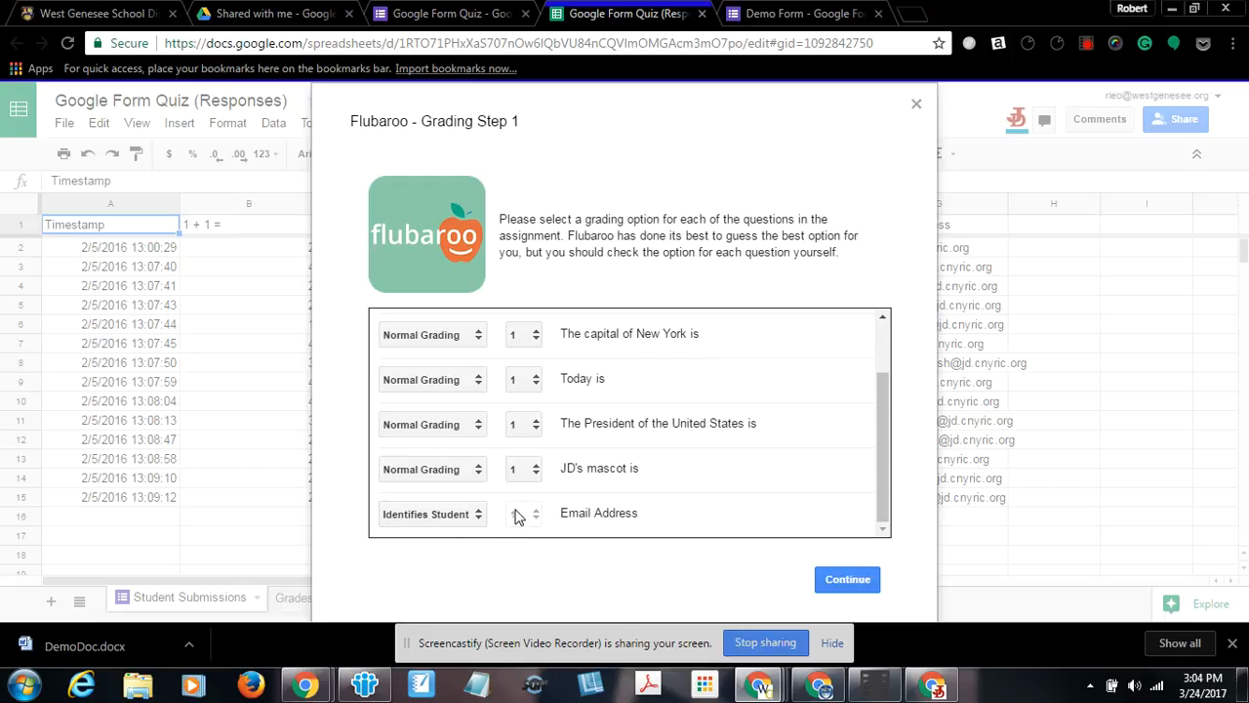
pyautogui.click(842, 581)
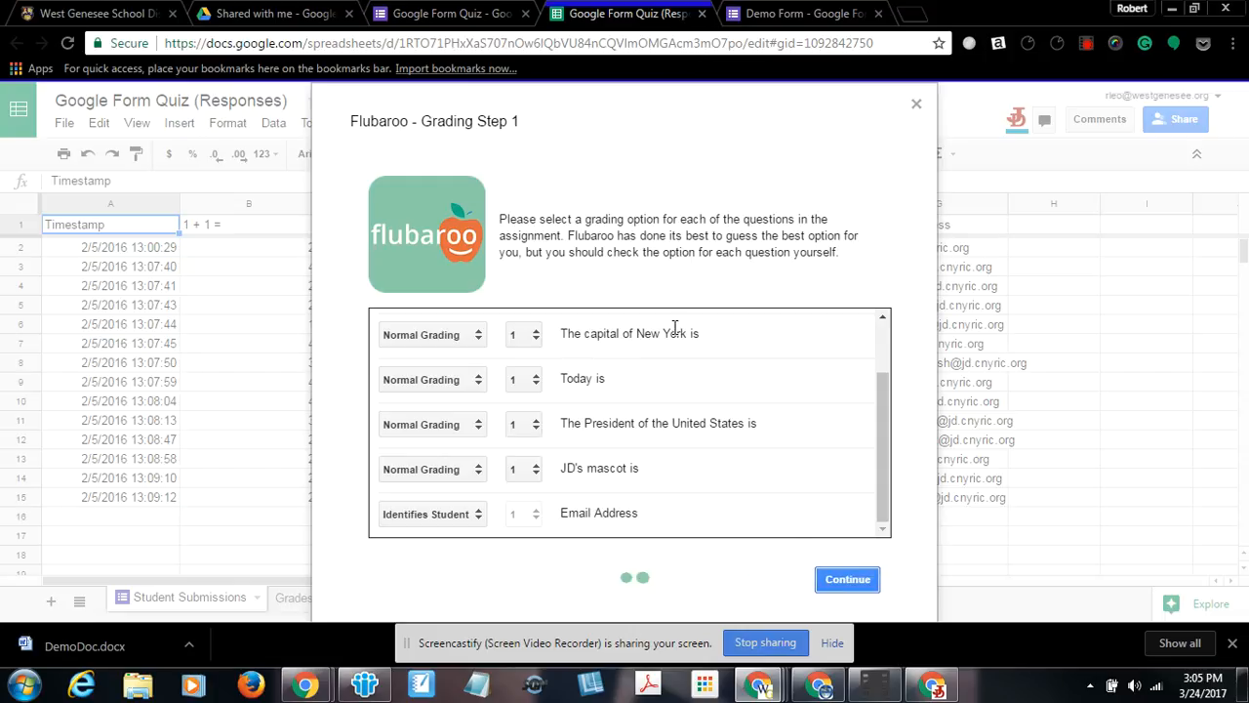
pyautogui.click(834, 579)
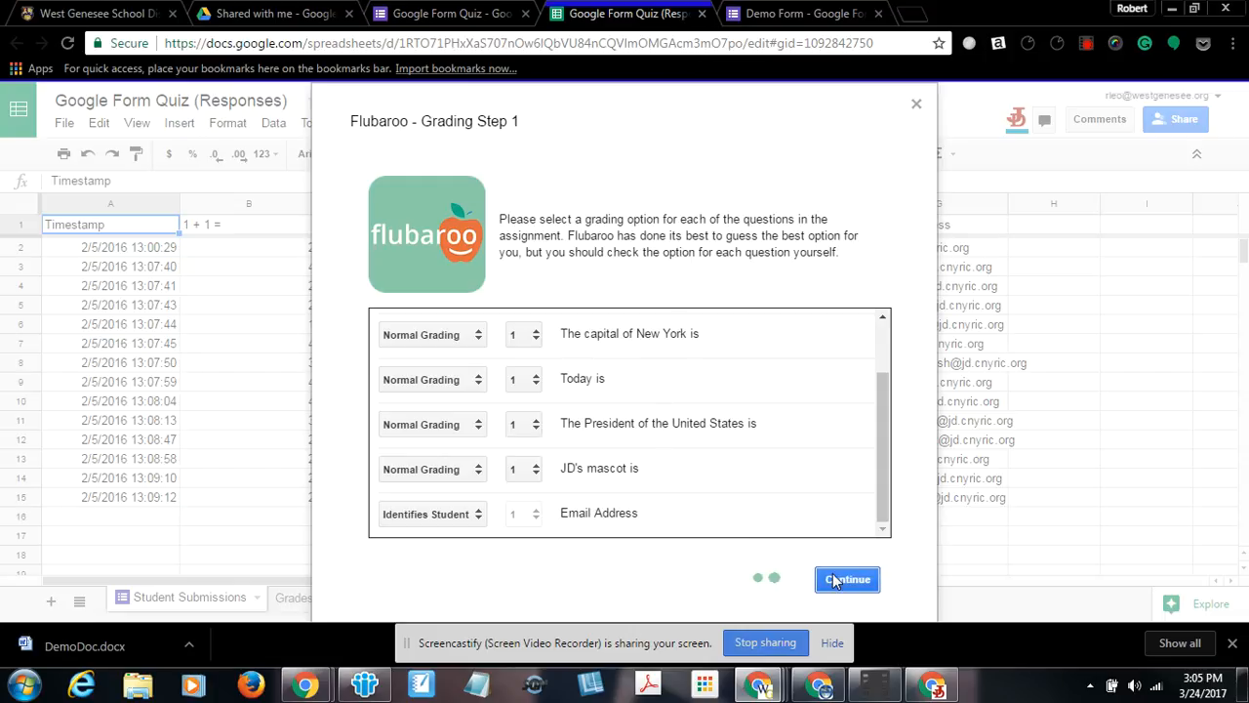
# Step: Grade the assignment using the first submission as the answer key, and look over the grades and per-question results
pyautogui.click(1087, 46)
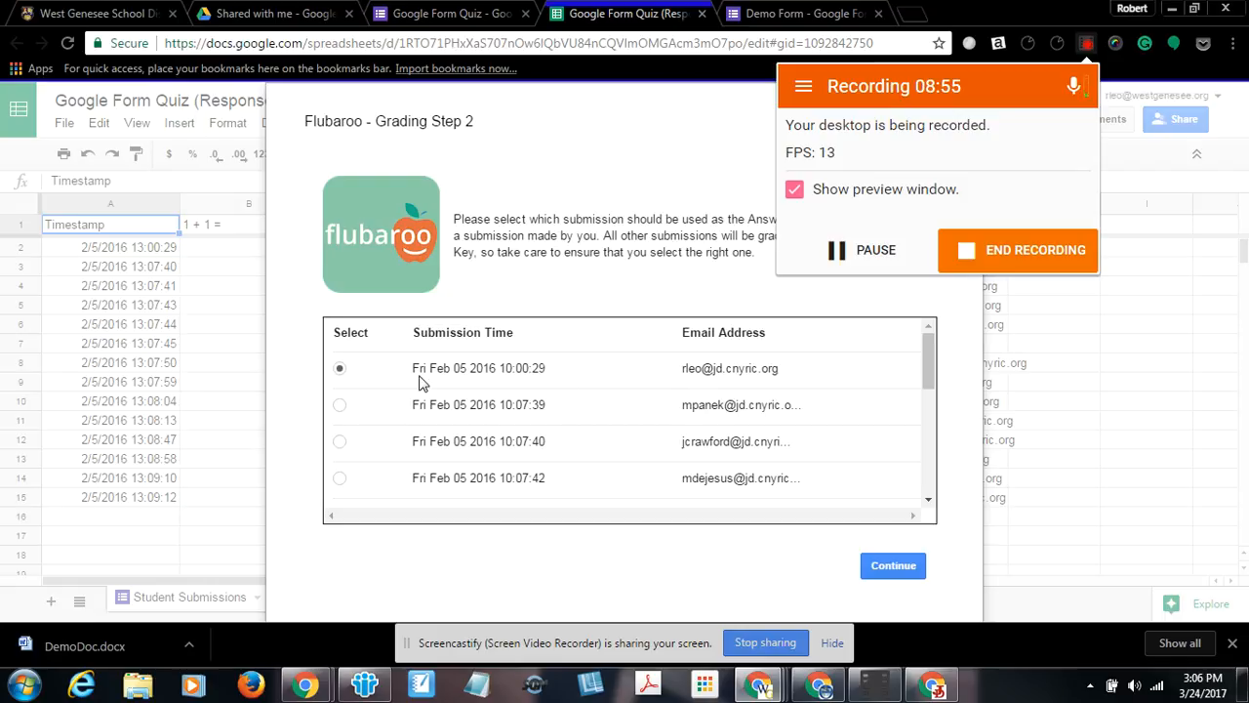
pyautogui.click(888, 568)
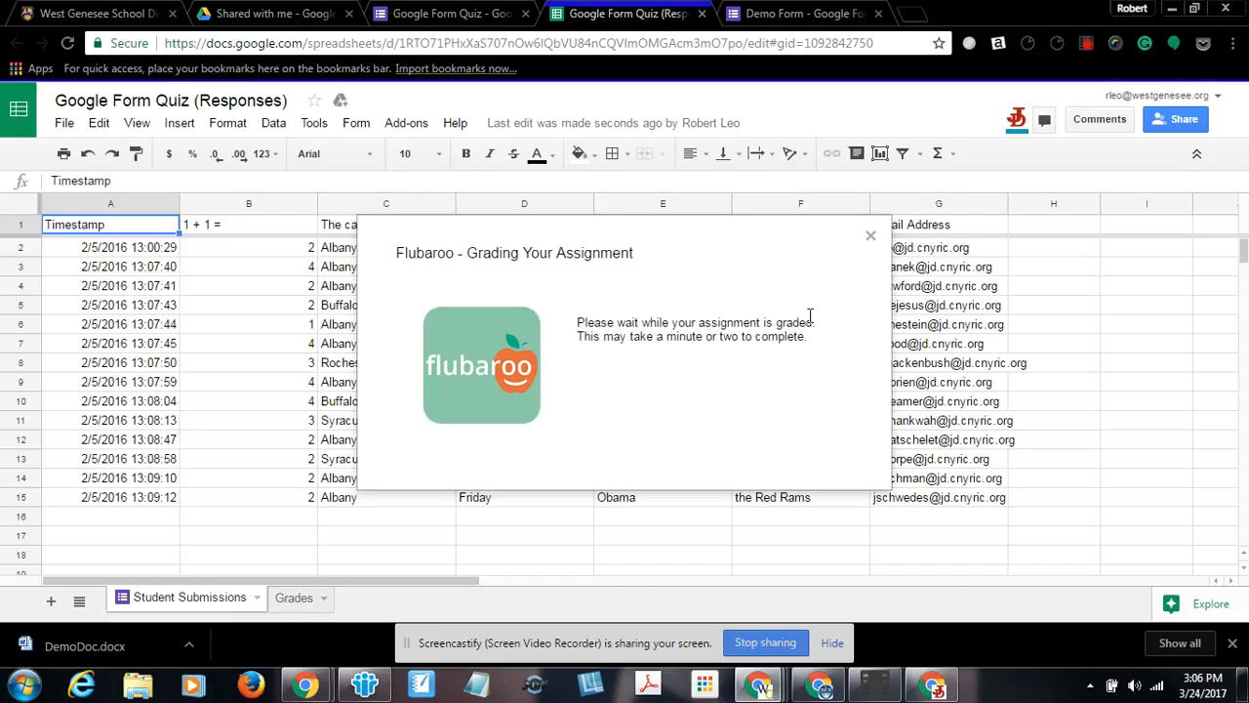
pyautogui.click(1086, 44)
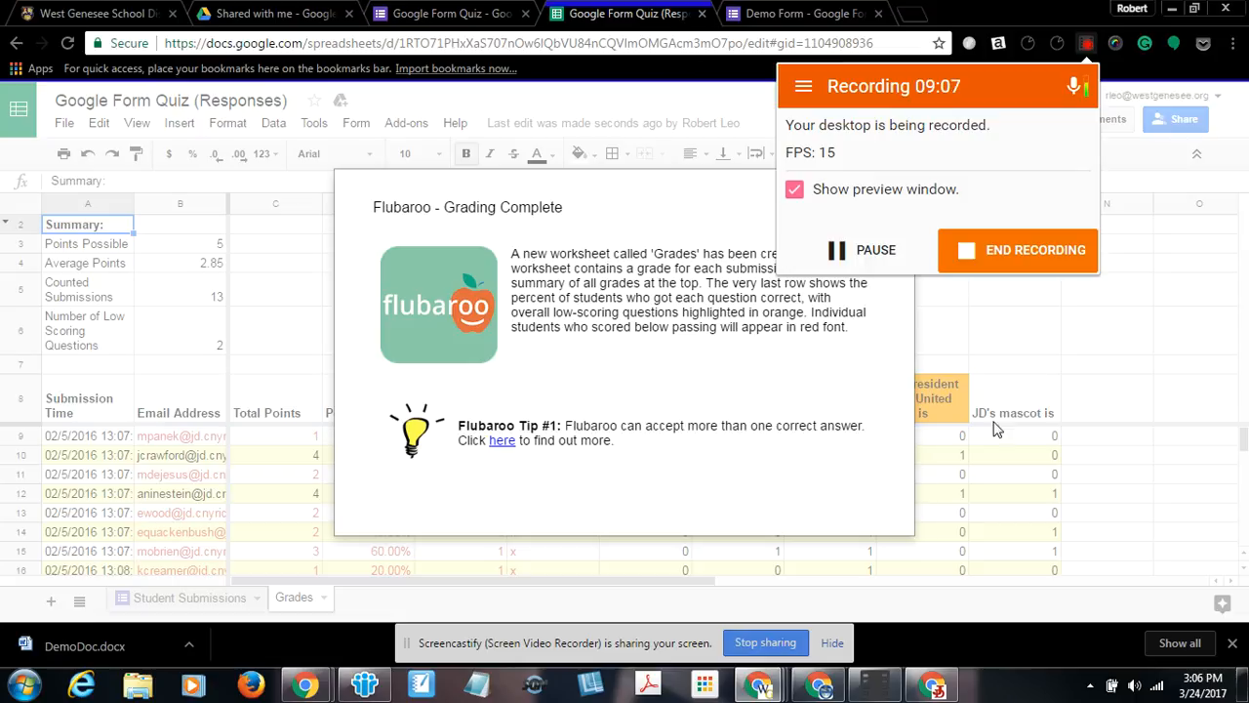
pyautogui.click(1015, 352)
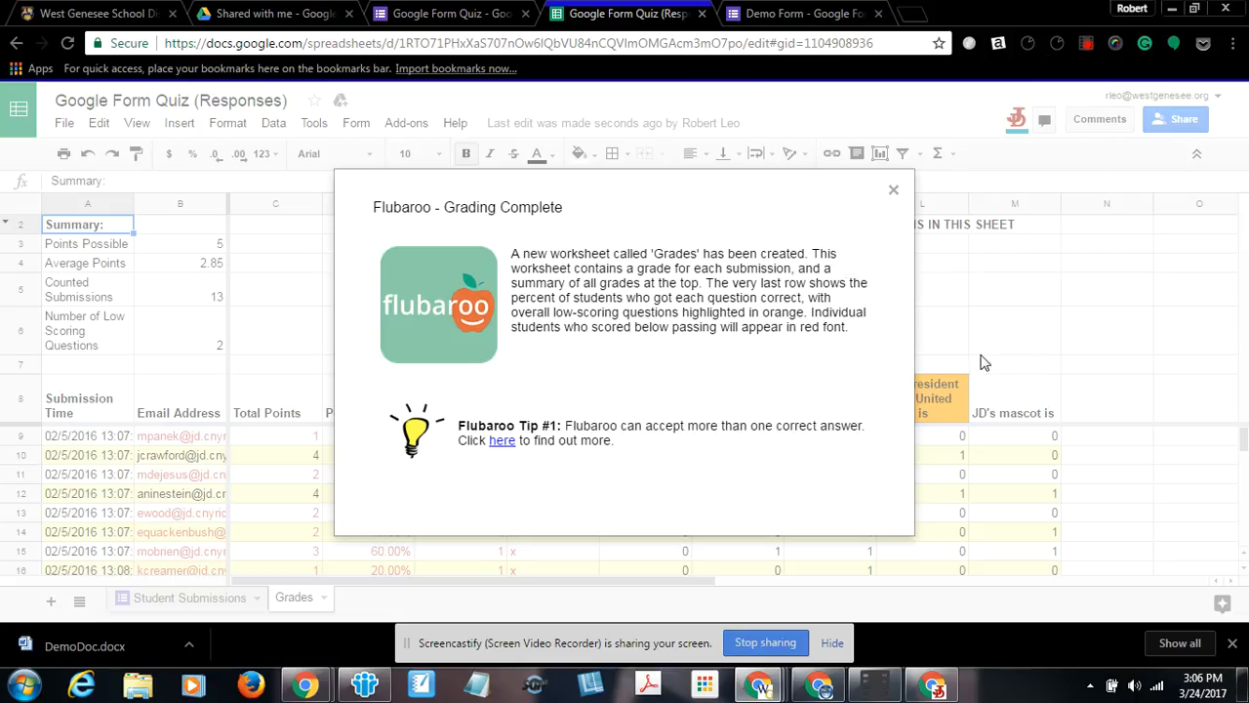
pyautogui.click(893, 190)
pyautogui.scroll(-1, 647, 410)
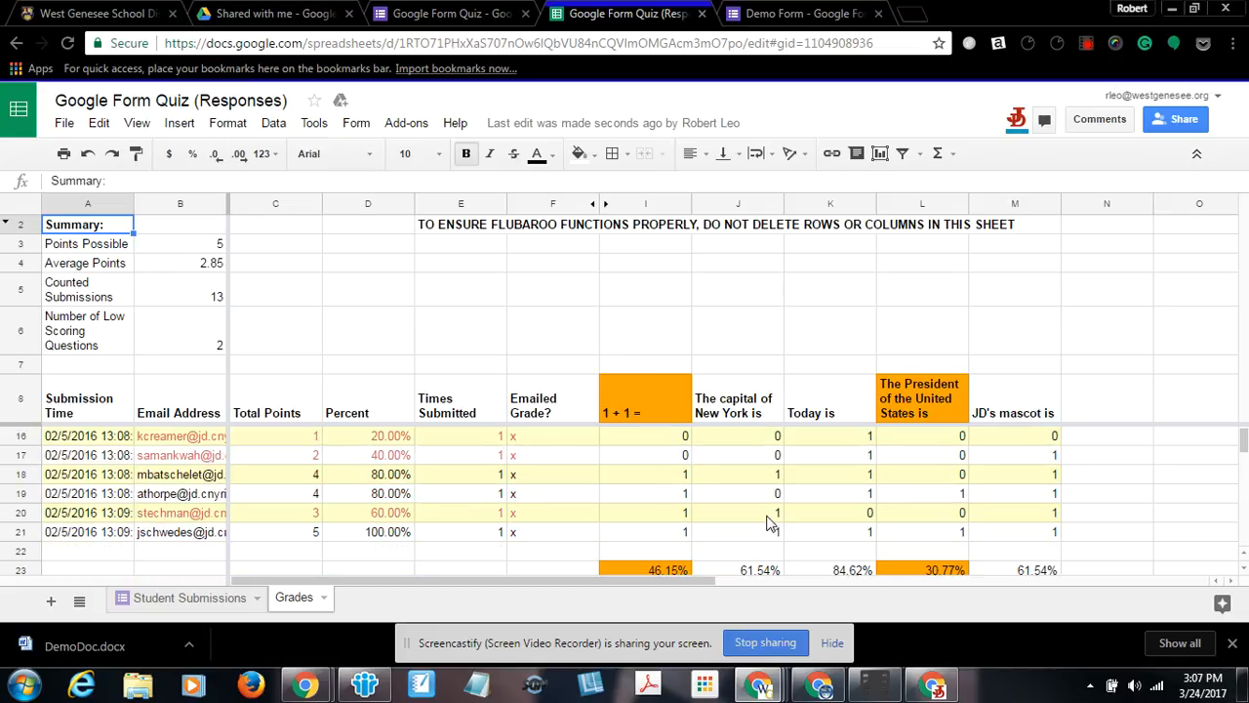
# Step: Try setting Flubaroo's grade sharing method to both email and Drive, close it without sharing, and return to the Google Form Quiz
pyautogui.click(391, 127)
pyautogui.moveTo(419, 153)
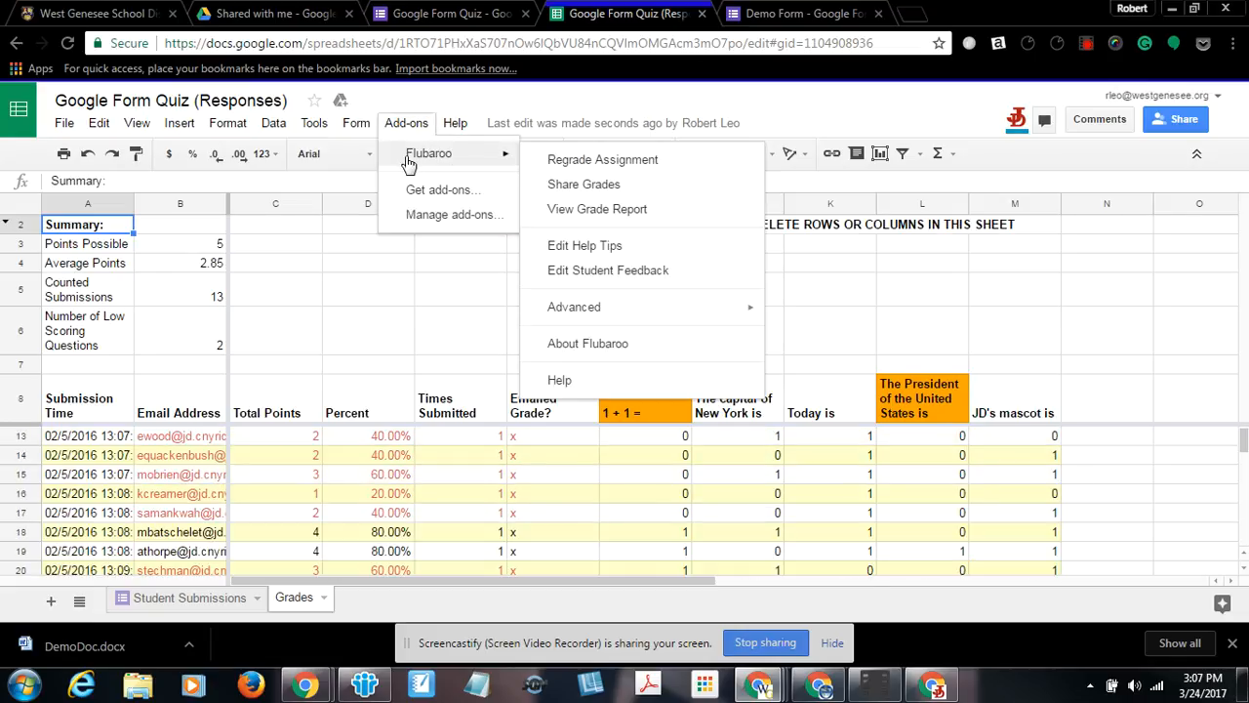
pyautogui.click(591, 183)
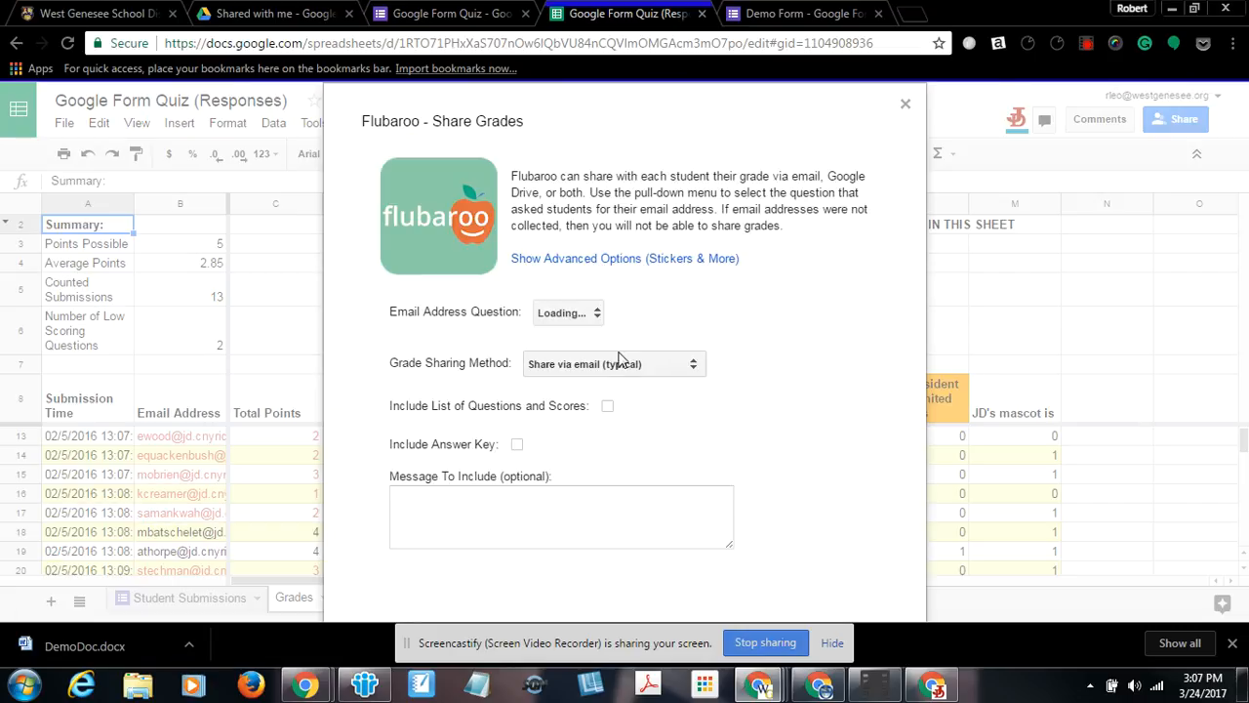
pyautogui.click(695, 370)
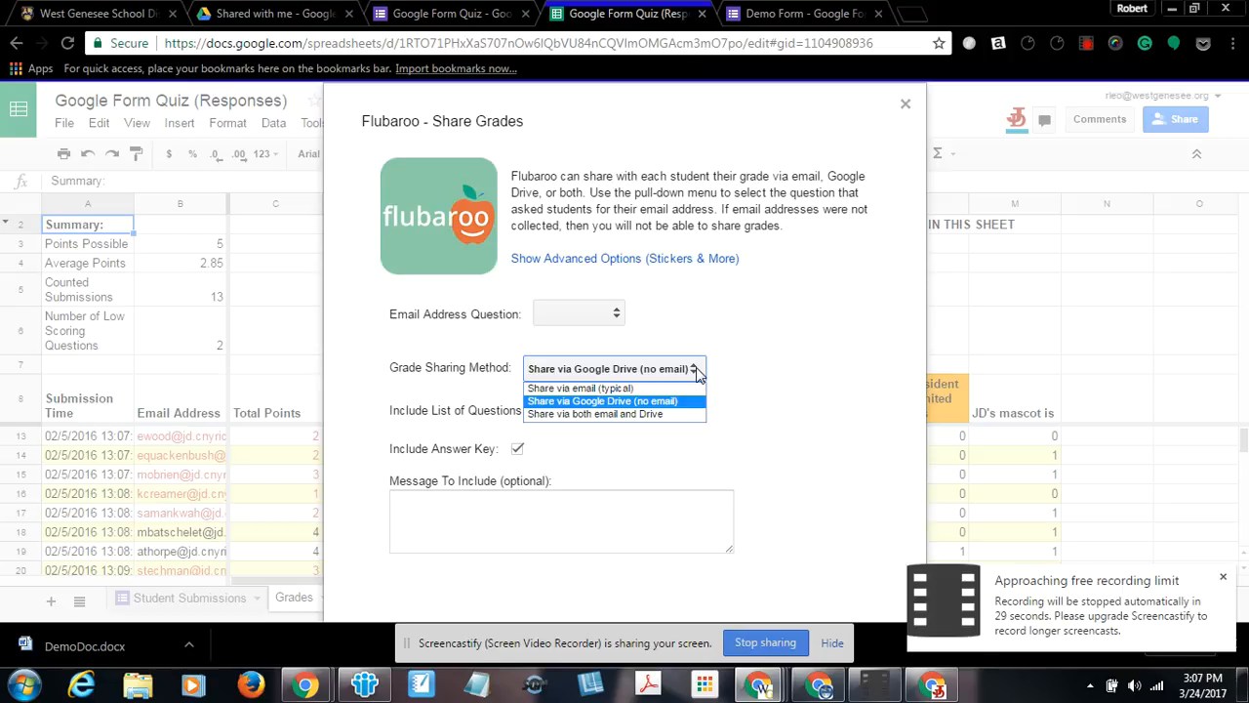
pyautogui.click(614, 418)
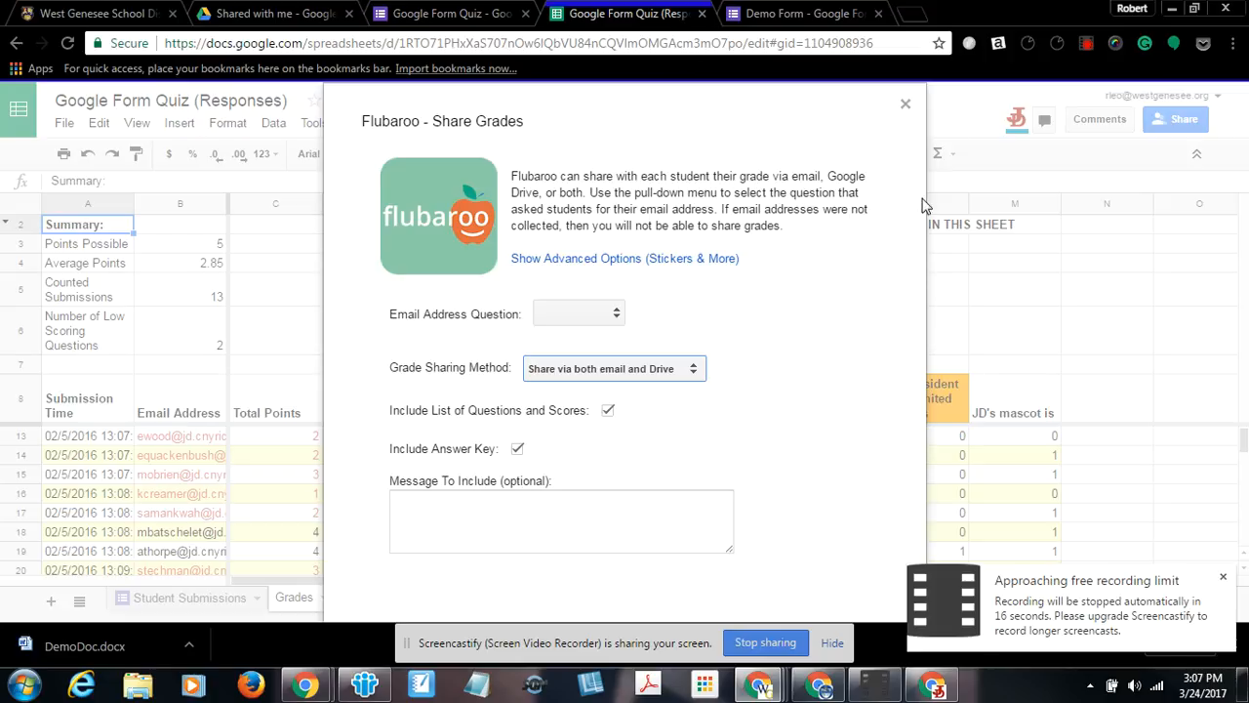
pyautogui.click(906, 103)
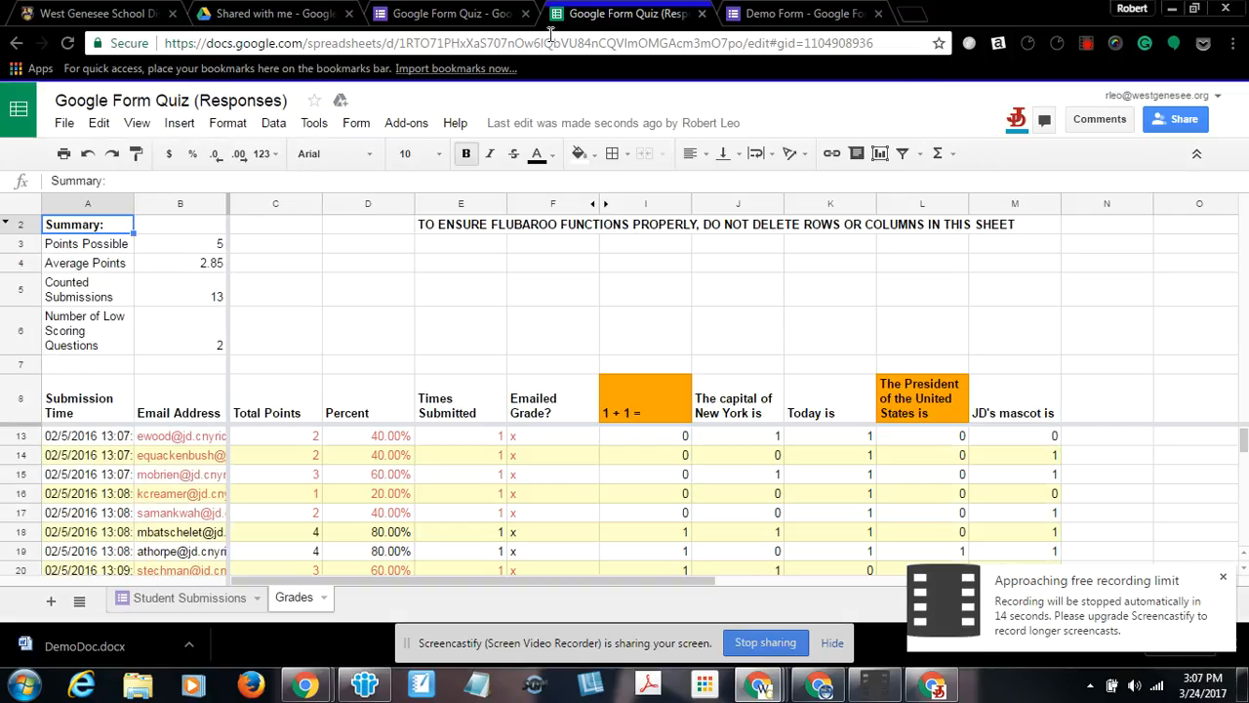
pyautogui.click(449, 14)
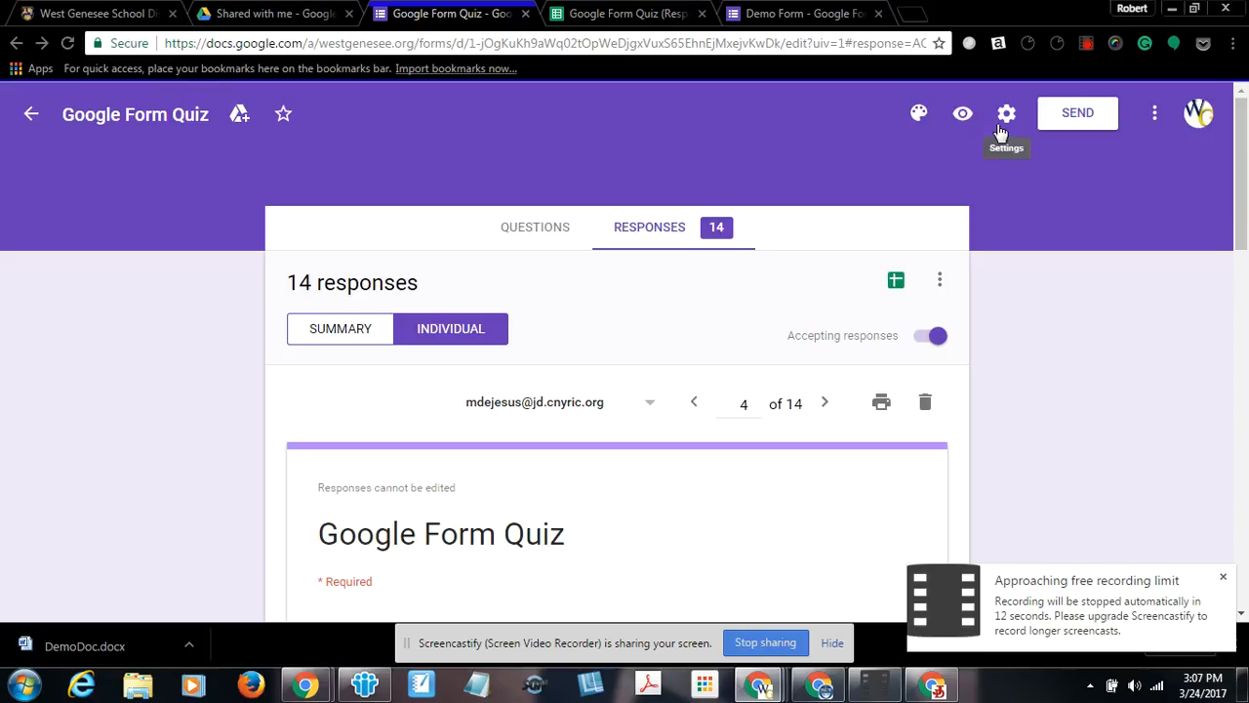